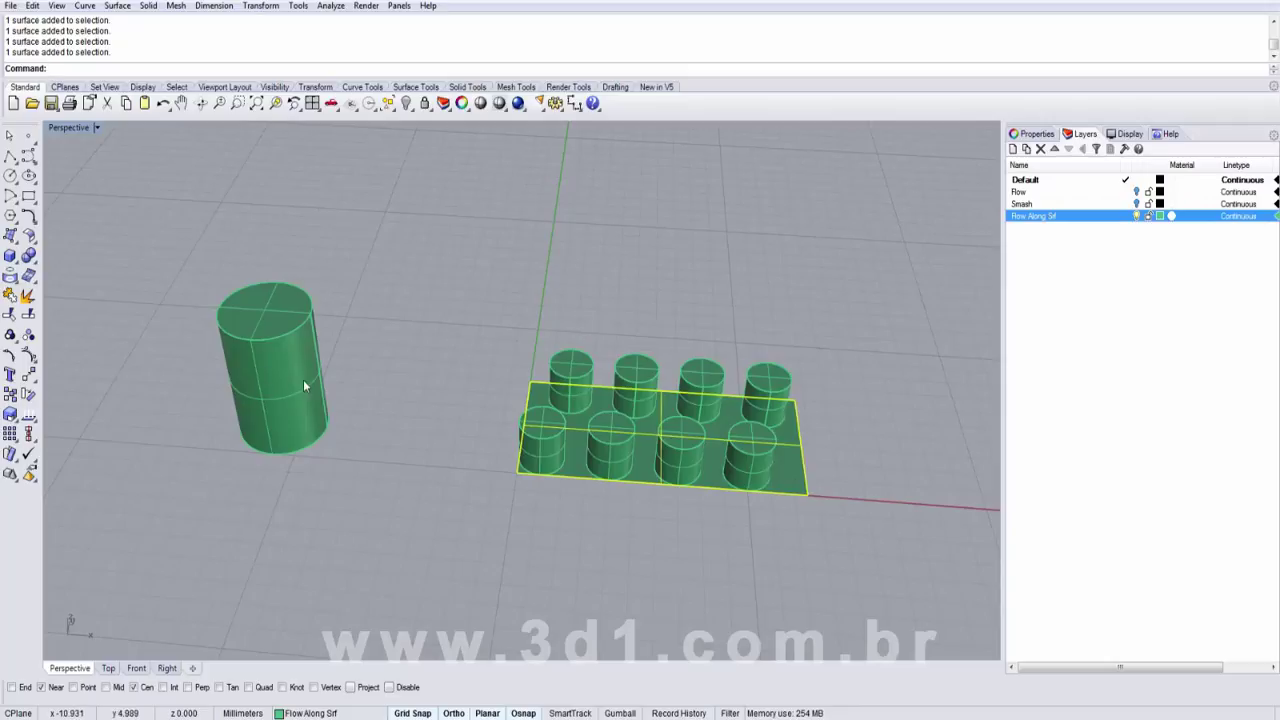
Inspect the large cylinder and the flat base surface under the small cylinders by selecting each in turn.
{"action": "left_click", "coordinate": [303, 383]}
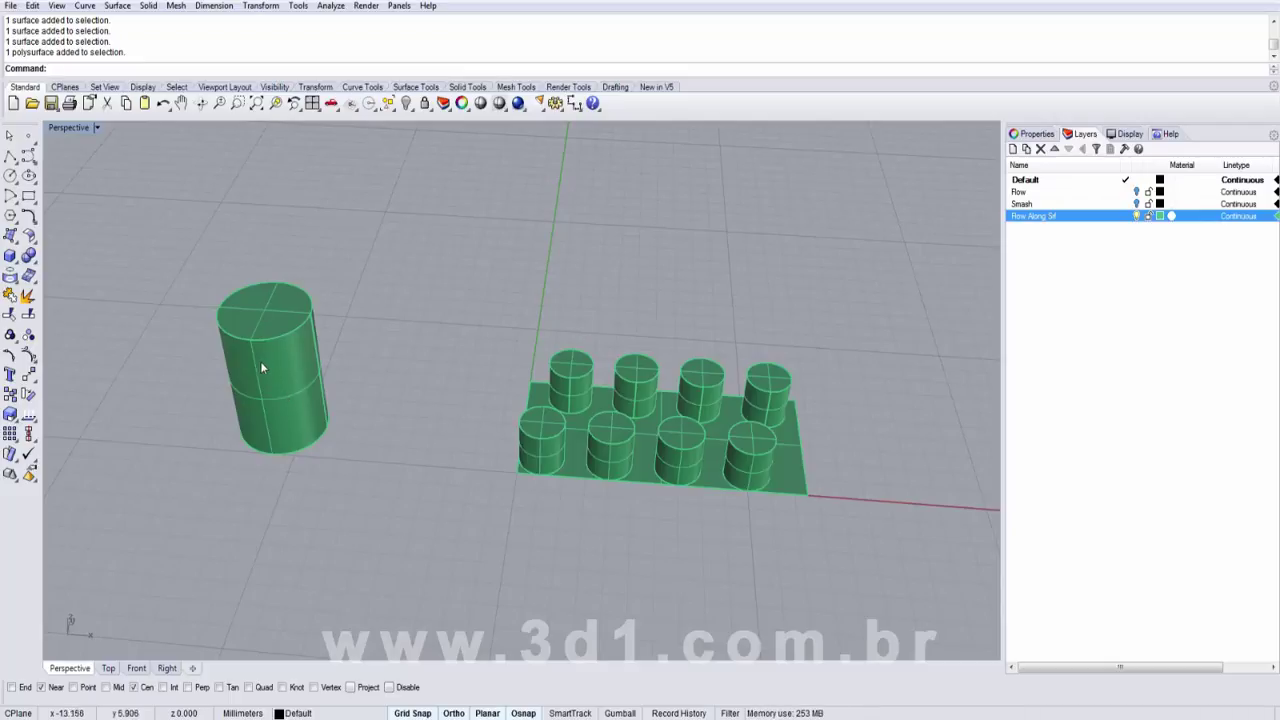
{"action": "left_click", "coordinate": [257, 352]}
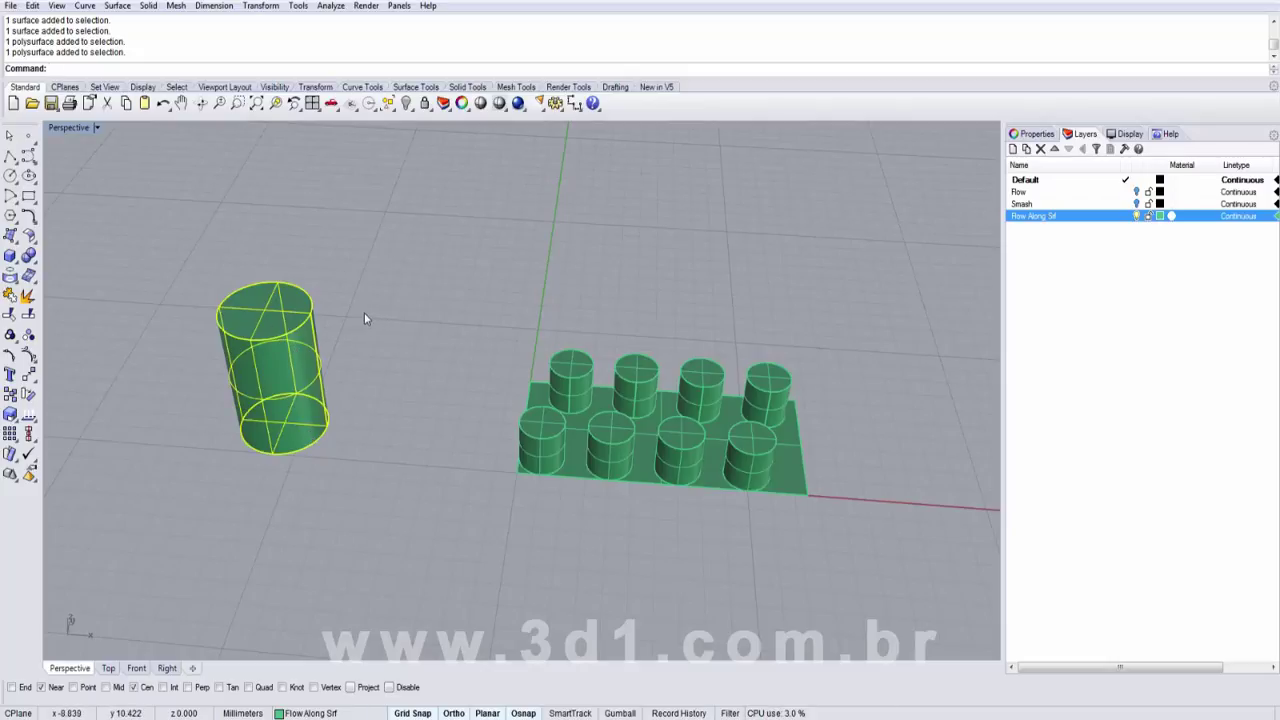
{"action": "left_click", "coordinate": [803, 476]}
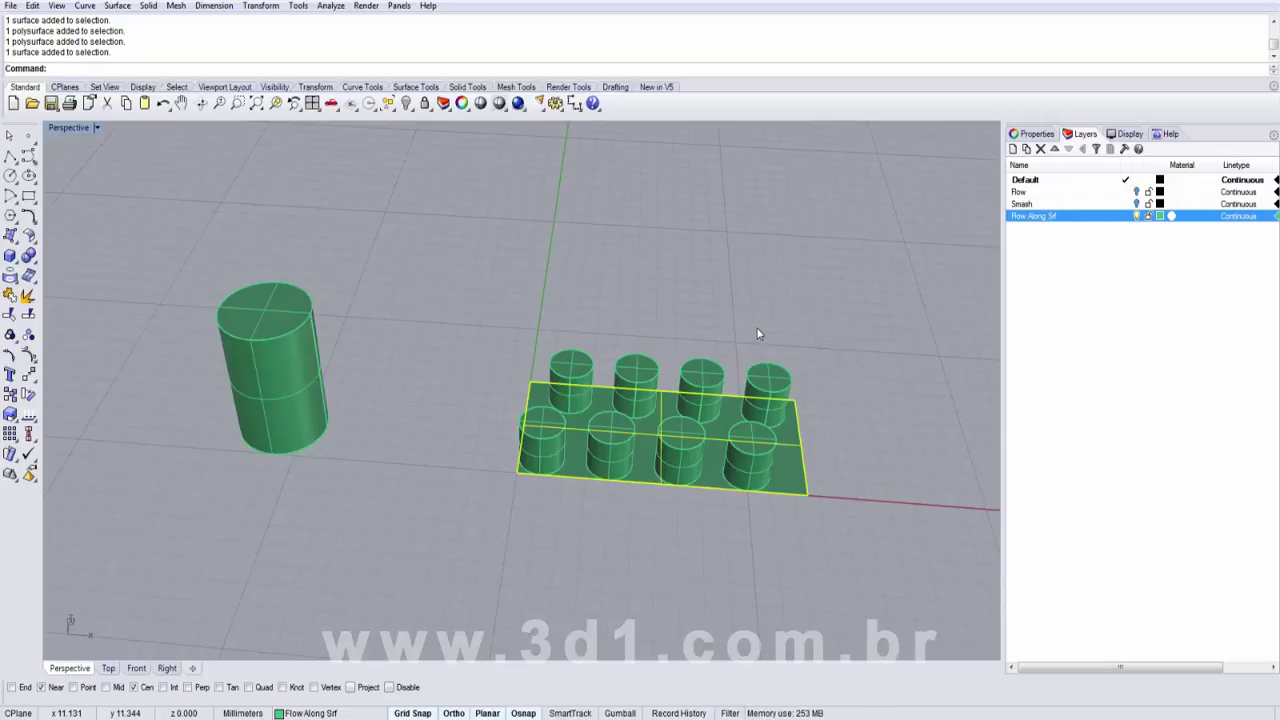
{"action": "left_click", "coordinate": [450, 515]}
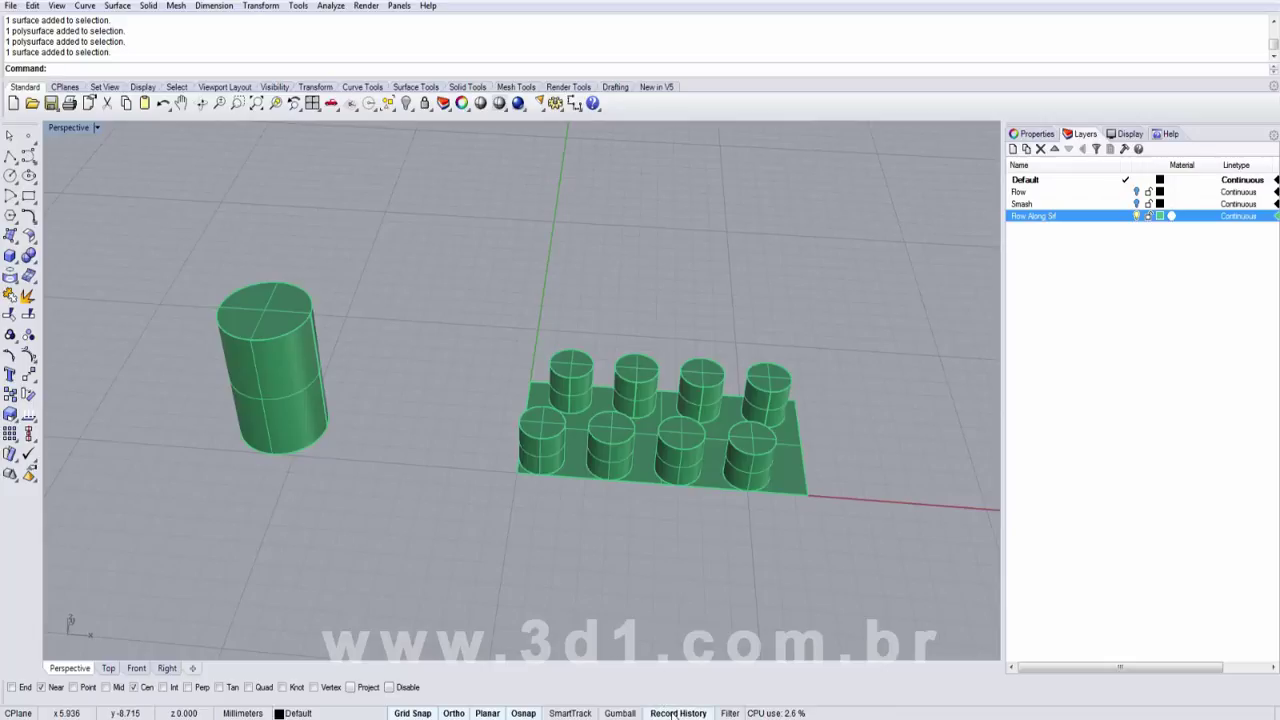
{"action": "right_click_drag", "start_coordinate": [606, 442], "coordinate": [612, 443]}
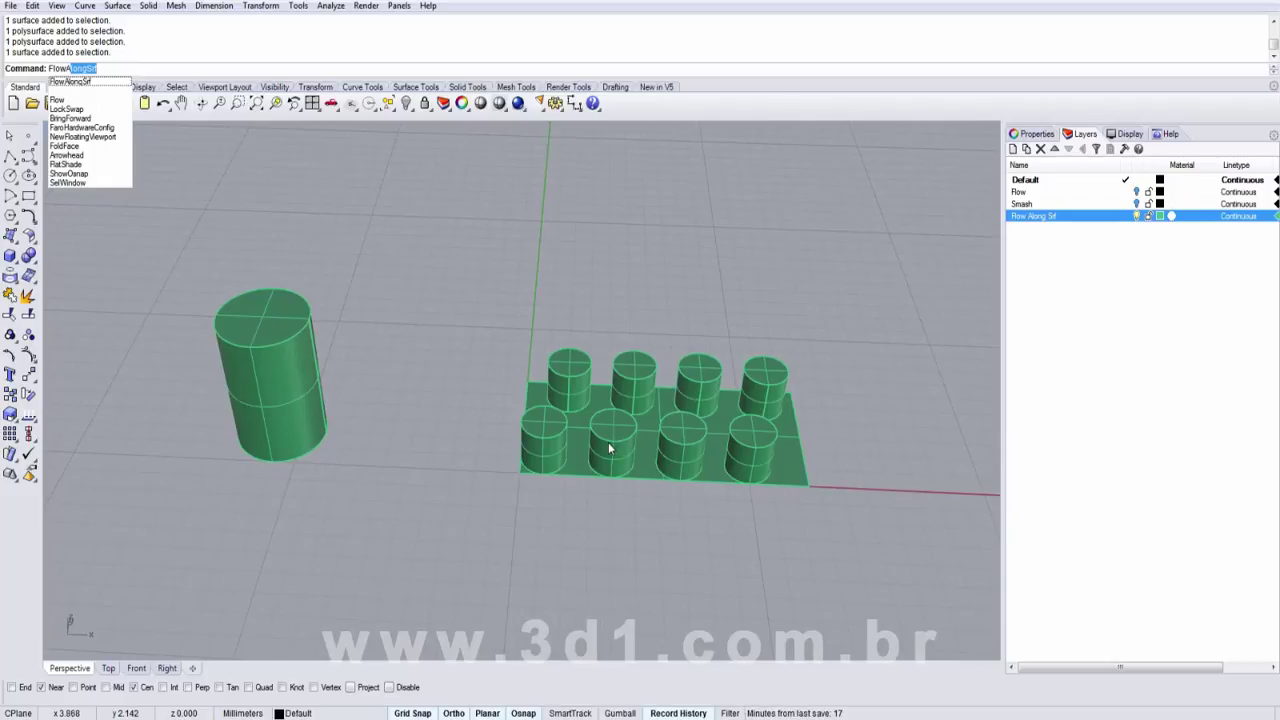
{"action": "key", "text": "Return"}
{"action": "key", "text": "ctrl+z"}
Flow the eight small cylinders from the flat base surface onto the large cylinder's side with FlowAlongSrf, using Copy=Yes and Rigid=No.
{"action": "left_click_drag", "start_coordinate": [445, 271], "coordinate": [780, 514]}
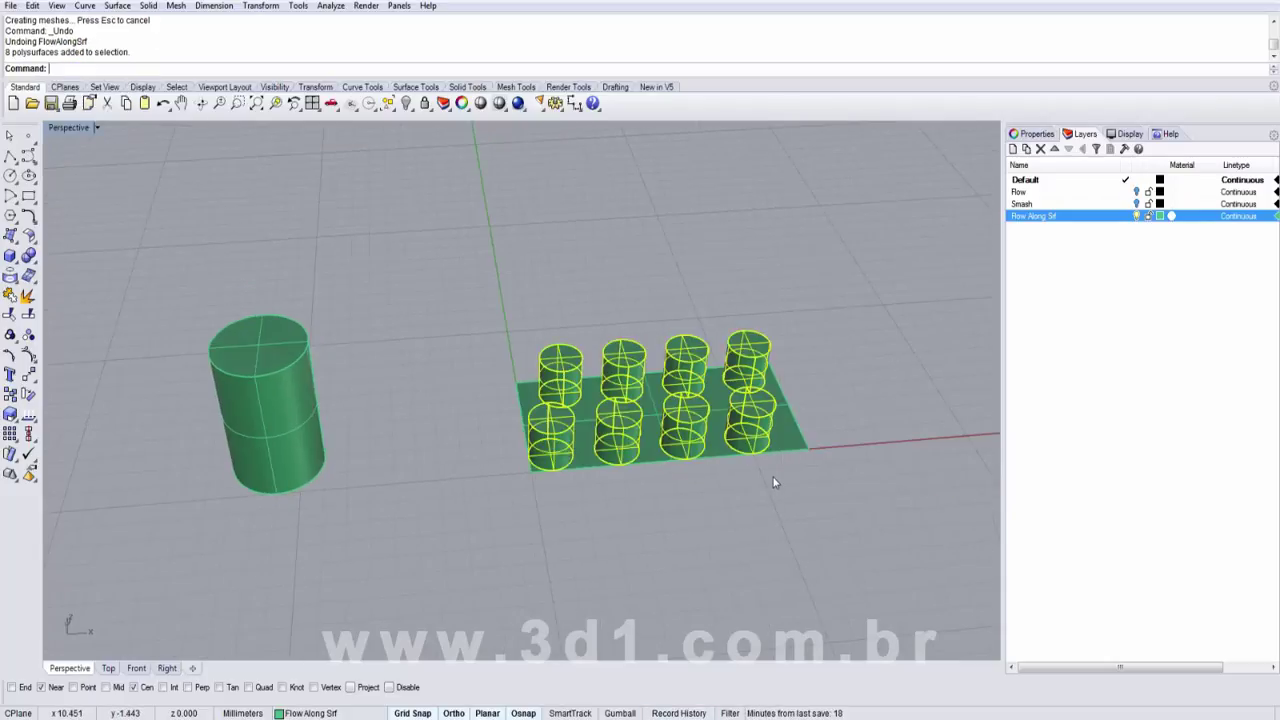
{"action": "key", "text": "Return"}
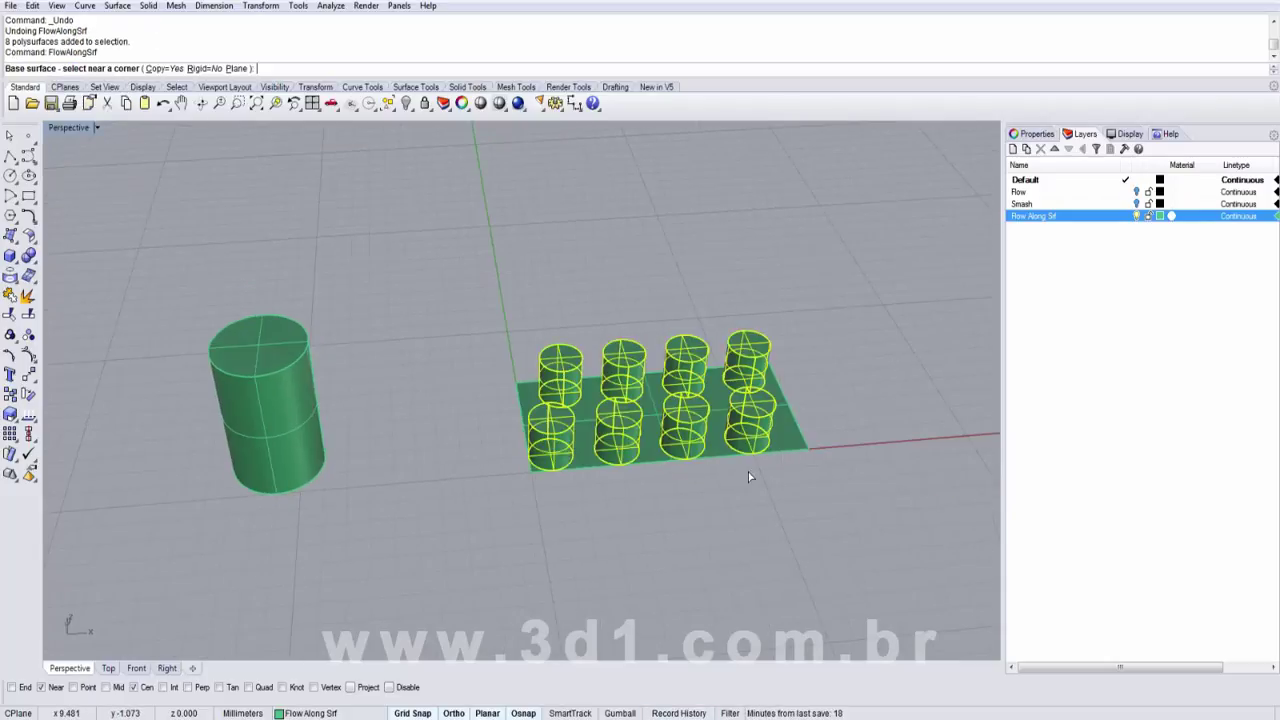
{"action": "left_click", "coordinate": [527, 398]}
{"action": "left_click", "coordinate": [315, 452]}
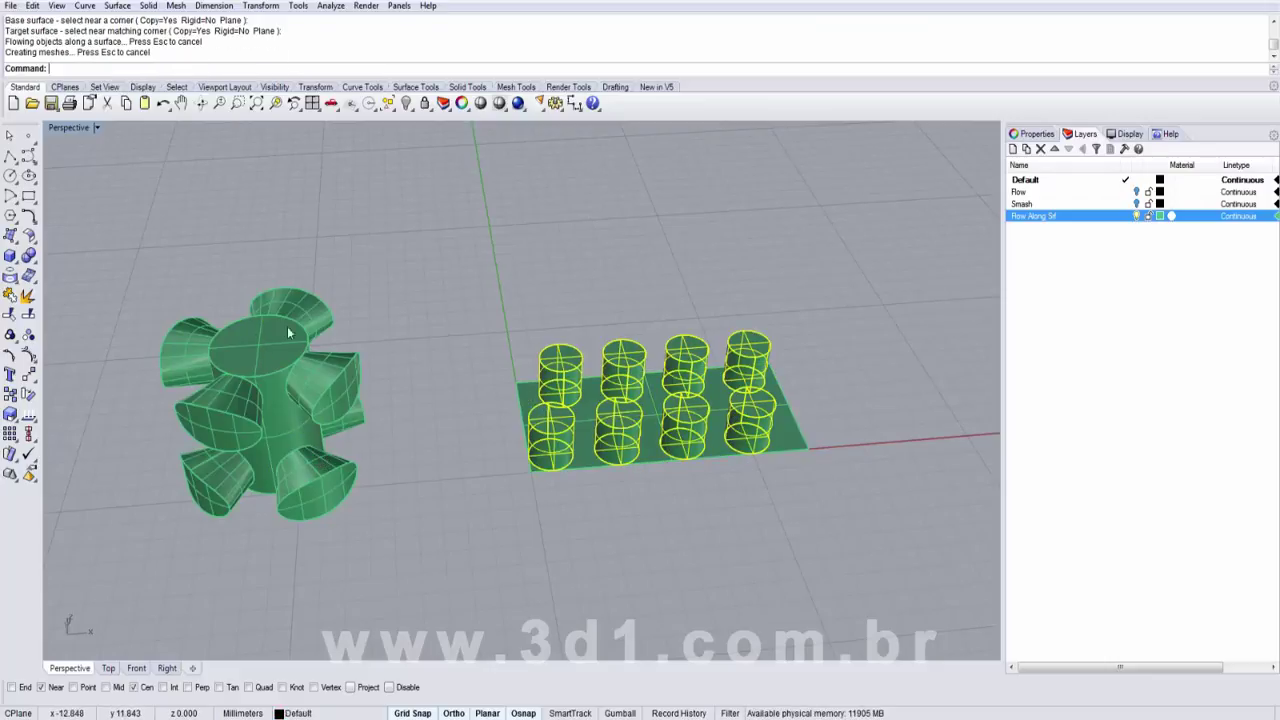
Move the second back-row cylinder on the flat base sideways toward the third one.
{"action": "right_click_drag", "start_coordinate": [290, 335], "coordinate": [297, 383]}
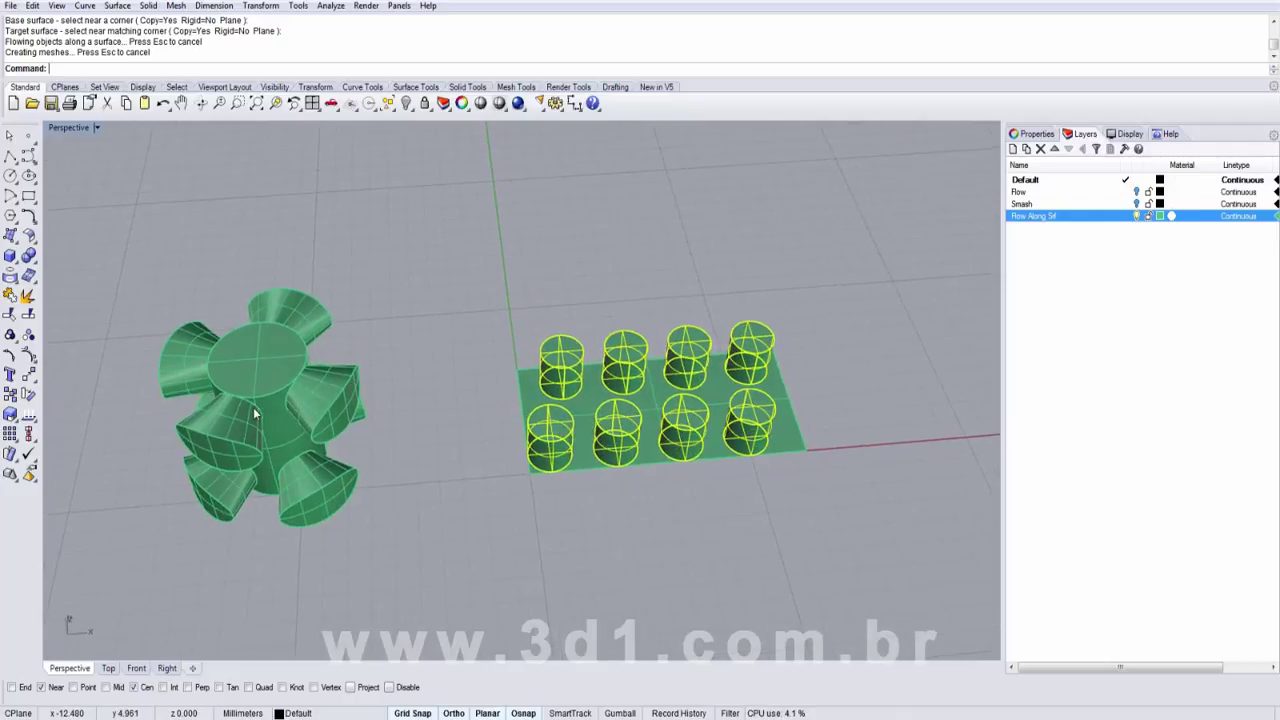
{"action": "scroll", "coordinate": [255, 412], "scroll_direction": "up", "scroll_amount": 7}
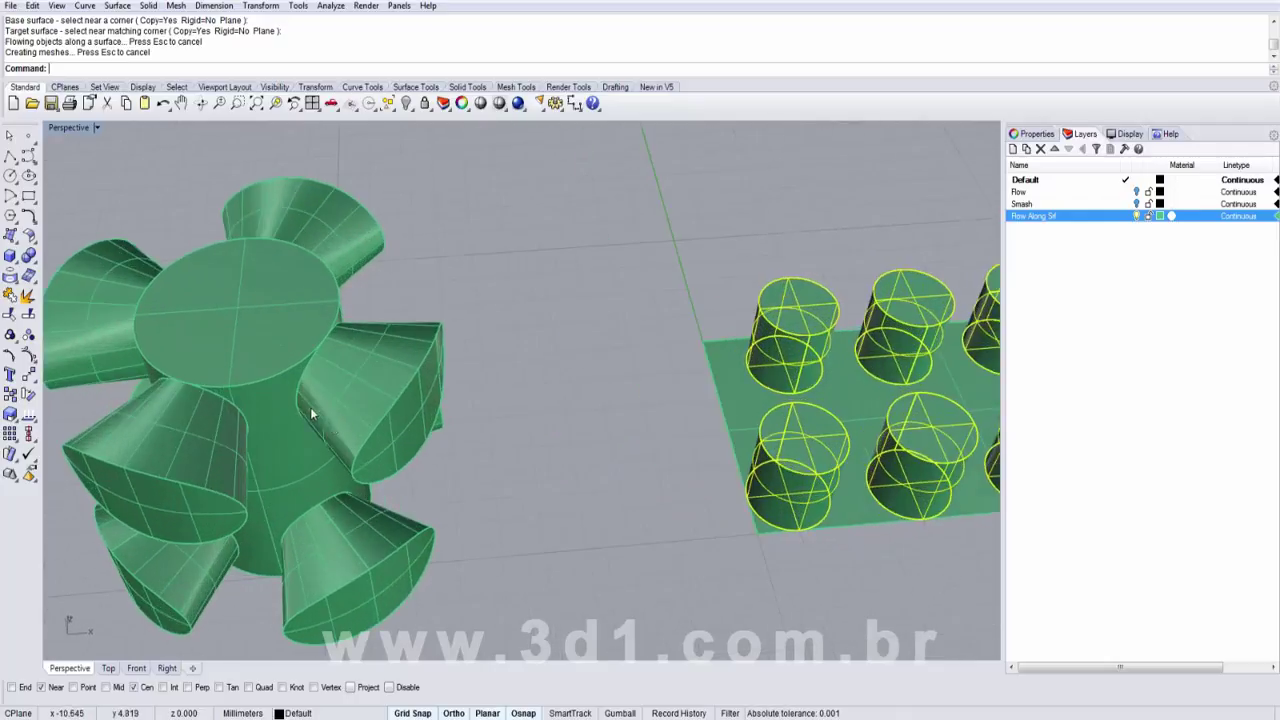
{"action": "right_click_drag", "start_coordinate": [377, 443], "coordinate": [432, 425]}
{"action": "scroll", "coordinate": [432, 424], "scroll_direction": "down", "scroll_amount": 4}
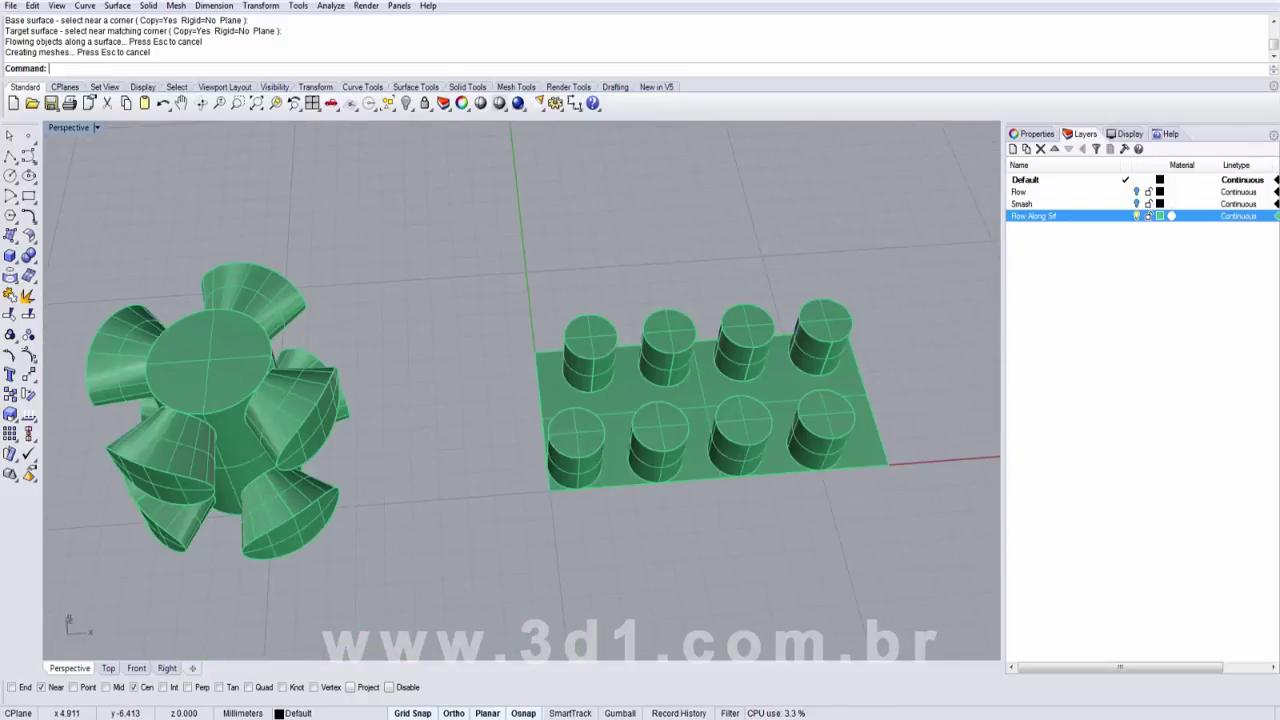
{"action": "left_click", "coordinate": [649, 367]}
{"action": "scroll", "coordinate": [652, 367], "scroll_direction": "up", "scroll_amount": 1}
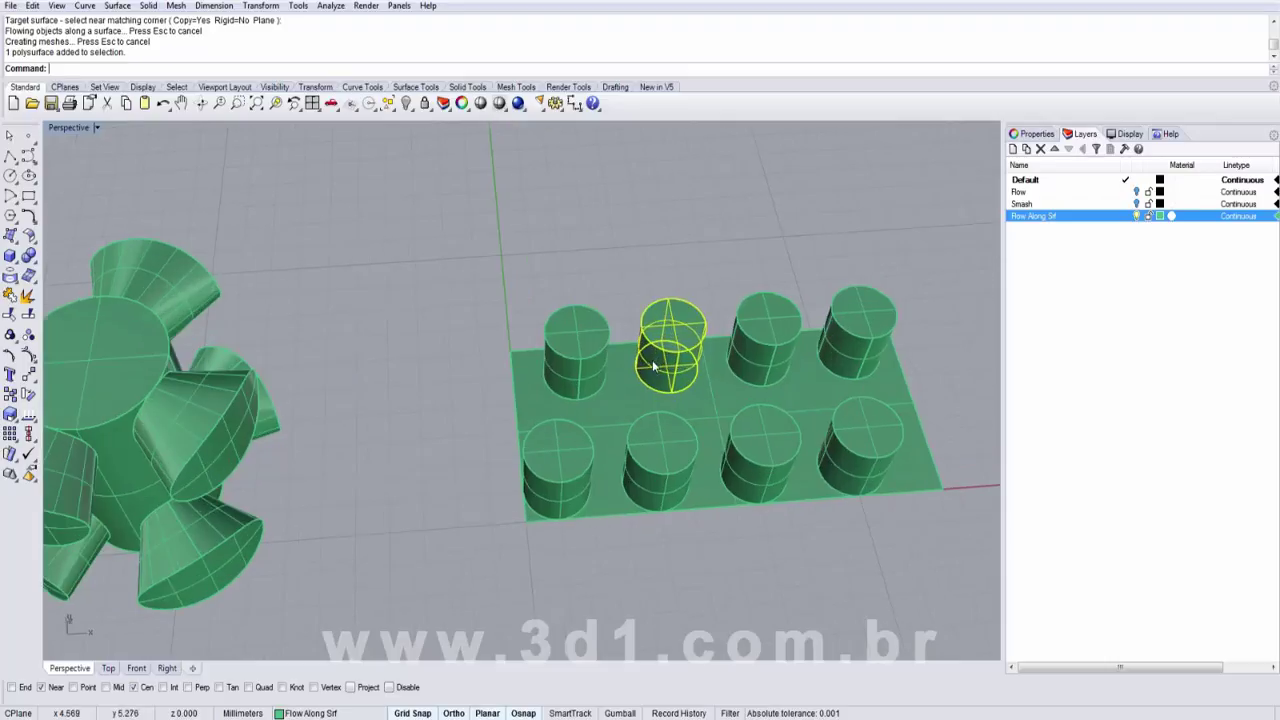
{"action": "right_click_drag", "start_coordinate": [688, 372], "coordinate": [669, 326]}
{"action": "left_click_drag", "start_coordinate": [672, 398], "coordinate": [705, 399]}
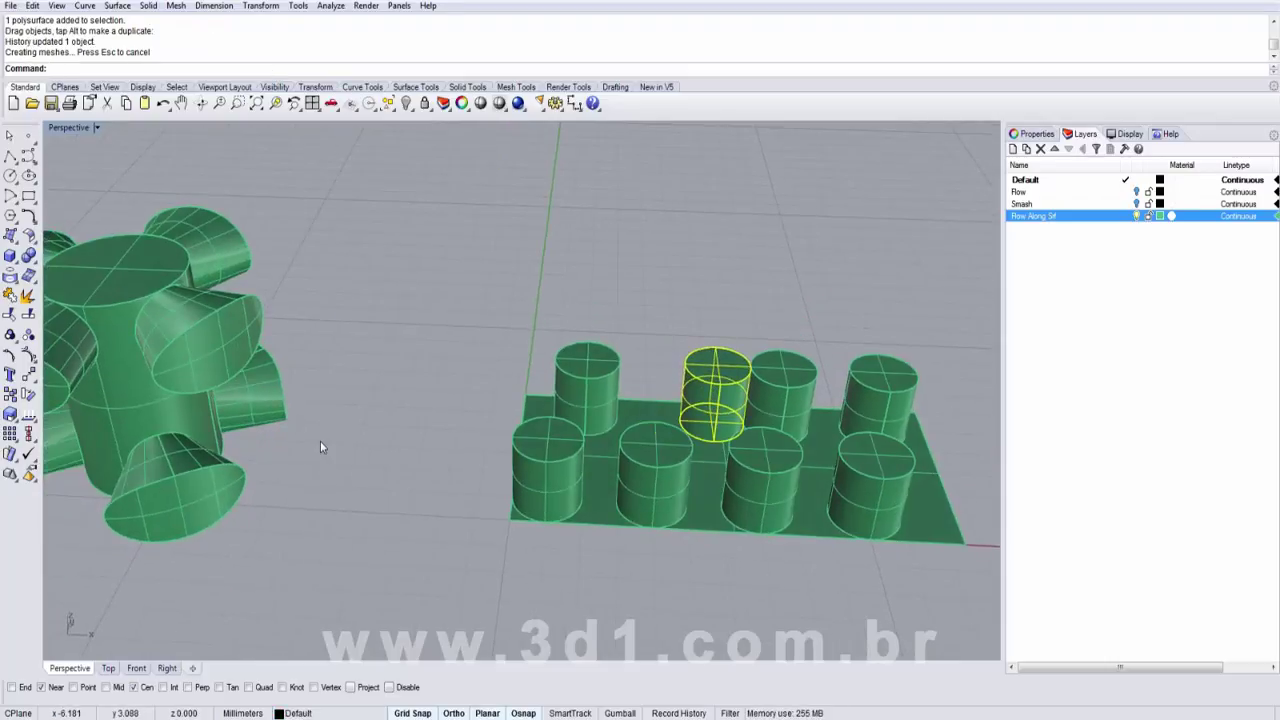
Raise the shifted back-row cylinder slightly above the flat base surface.
{"action": "right_click_drag", "start_coordinate": [320, 441], "coordinate": [434, 400]}
{"action": "scroll", "coordinate": [423, 449], "scroll_direction": "down", "scroll_amount": 2}
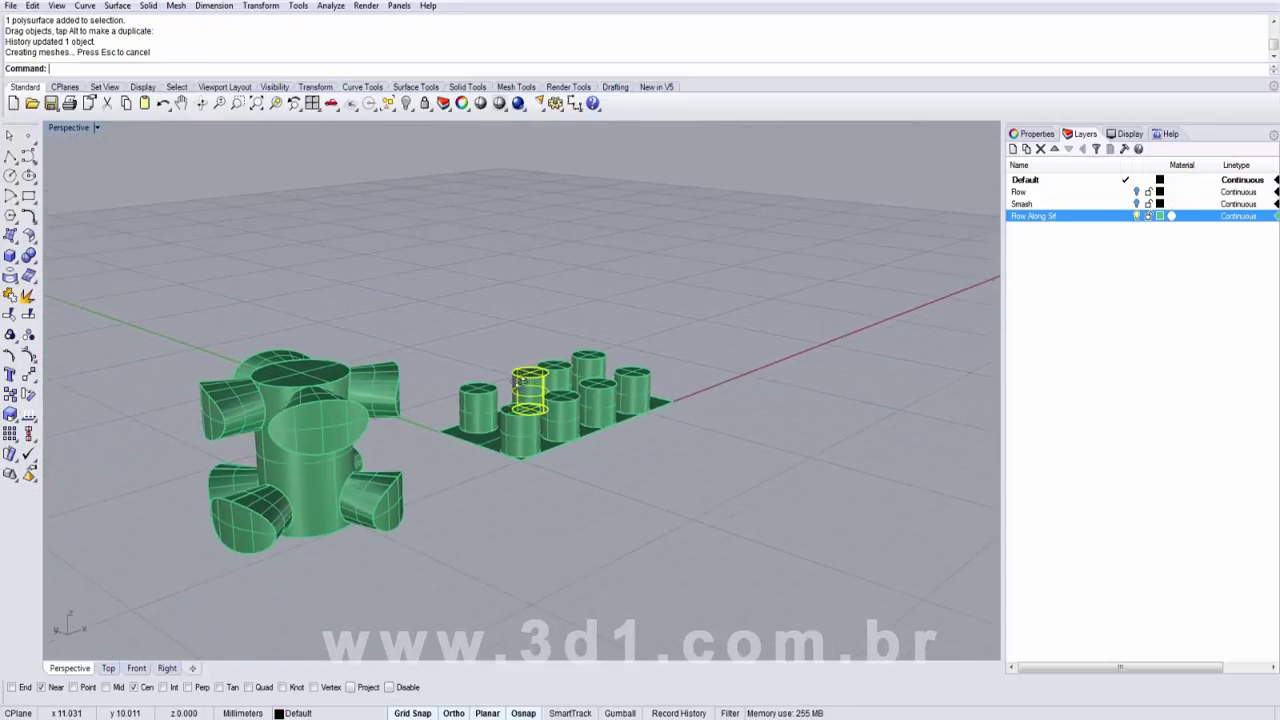
{"action": "right_click_drag", "start_coordinate": [520, 380], "coordinate": [239, 517]}
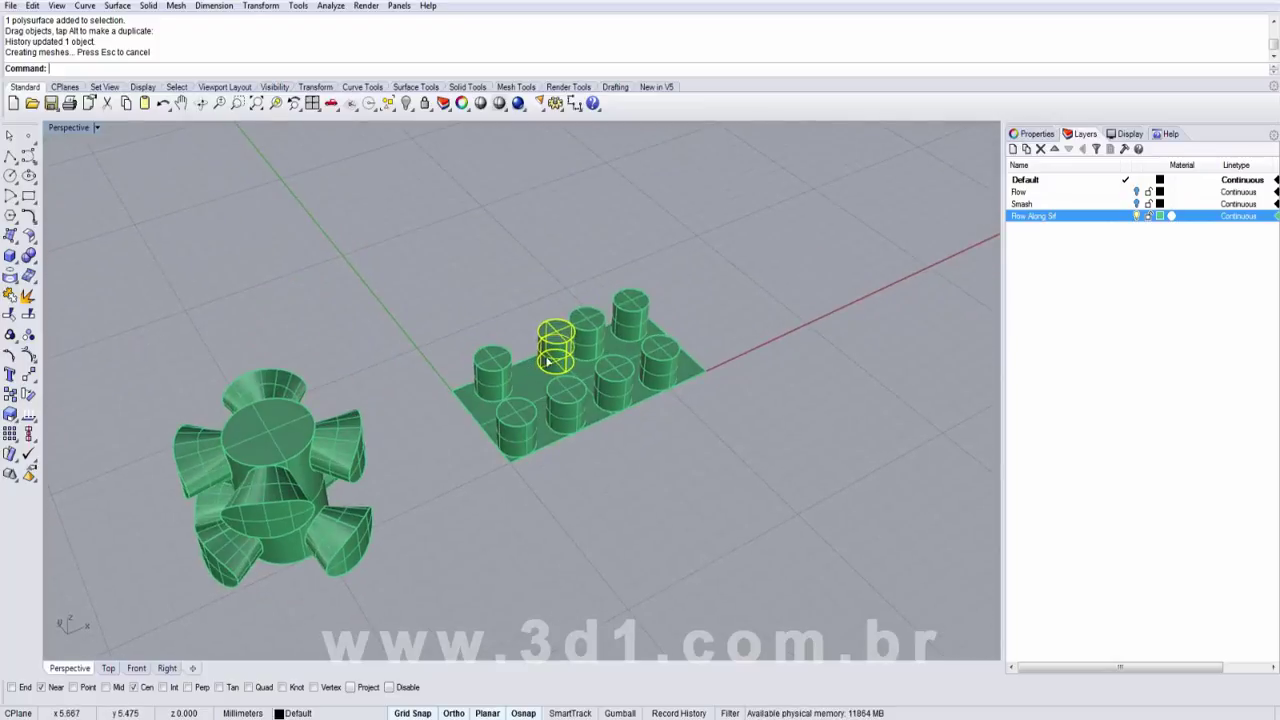
{"action": "left_click_drag", "start_coordinate": [549, 362], "coordinate": [548, 342]}
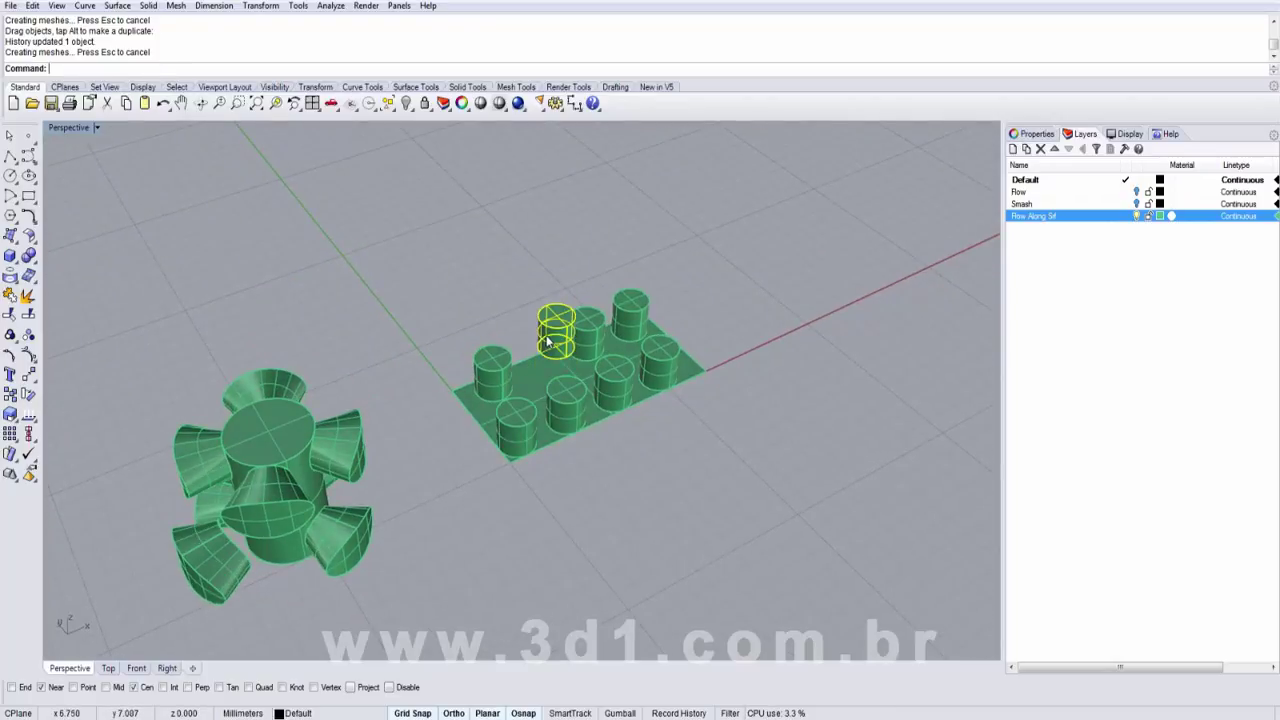
Raise the second front-row cylinder well above the flat base and the third front-row cylinder slightly.
{"action": "left_click", "coordinate": [502, 388]}
{"action": "left_click", "coordinate": [494, 378]}
{"action": "left_click", "coordinate": [568, 418]}
{"action": "left_click_drag", "start_coordinate": [568, 418], "coordinate": [568, 327]}
{"action": "right_click_drag", "start_coordinate": [683, 449], "coordinate": [518, 428]}
{"action": "left_click", "coordinate": [603, 466]}
{"action": "left_click_drag", "start_coordinate": [603, 466], "coordinate": [598, 444]}
{"action": "right_click_drag", "start_coordinate": [596, 452], "coordinate": [484, 506]}
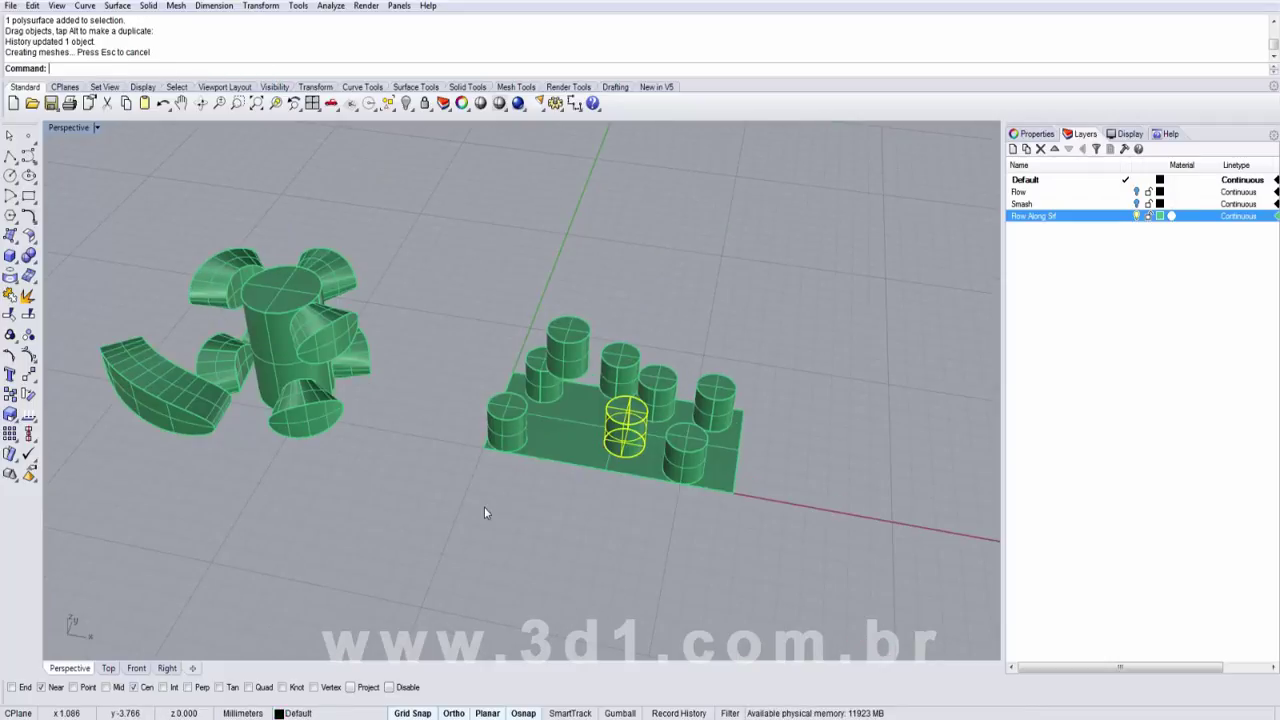
Undo all the cylinder moves back to the regular two-row layout and clear the selection.
{"action": "left_click", "coordinate": [677, 457]}
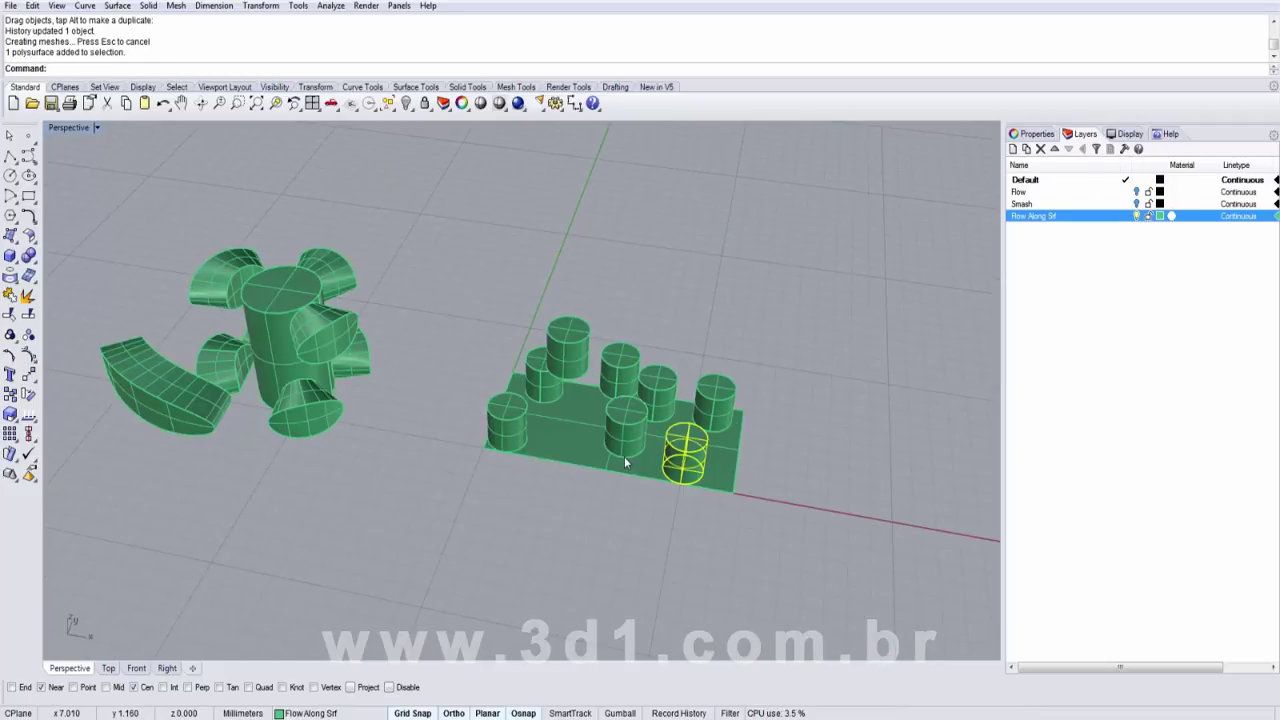
{"action": "key", "text": "ctrl+z"}
{"action": "key", "text": "ctrl+z"}
{"action": "right_click_drag", "start_coordinate": [614, 514], "coordinate": [633, 407]}
{"action": "key", "text": "Escape"}
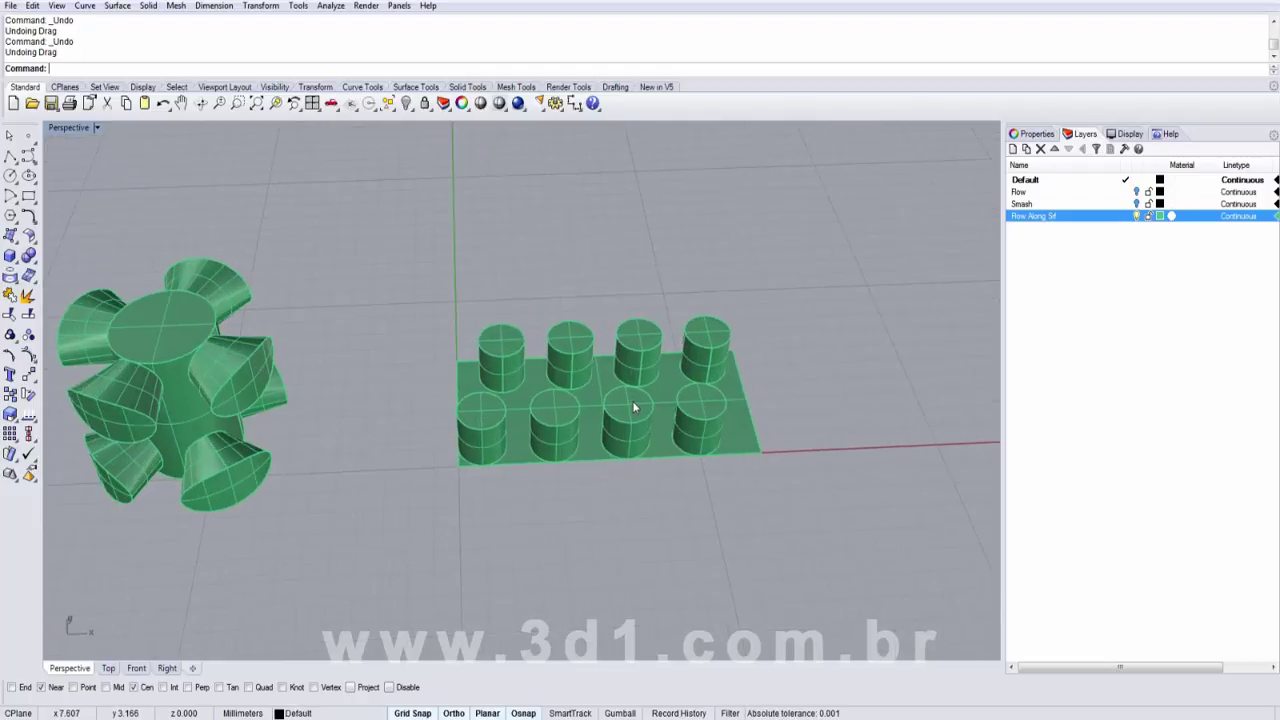
Move the third front-row cylinder sideways along the base until it sits close beside the second.
{"action": "left_click", "coordinate": [633, 407]}
{"action": "scroll", "coordinate": [630, 440], "scroll_direction": "up", "scroll_amount": 5}
{"action": "left_click_drag", "start_coordinate": [622, 440], "coordinate": [583, 441]}
{"action": "left_click", "coordinate": [583, 549]}
{"action": "scroll", "coordinate": [523, 503], "scroll_direction": "down", "scroll_amount": 5}
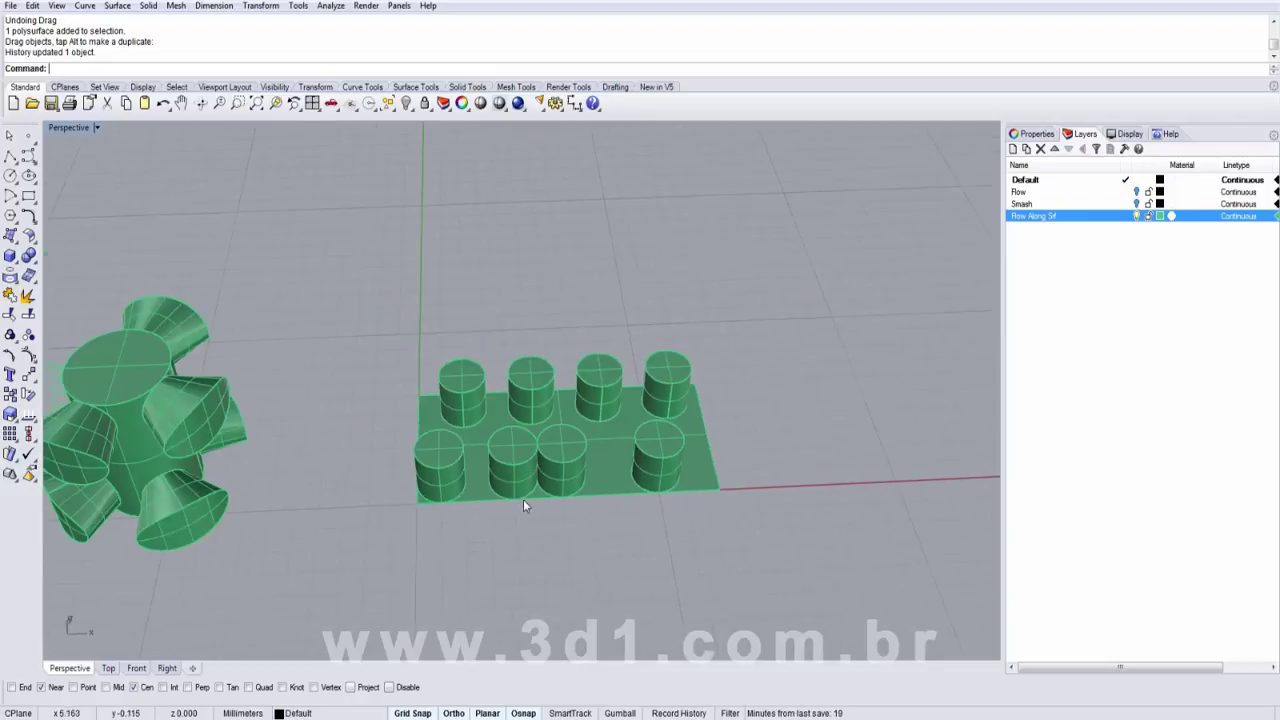
Move the second back-row cylinder sideways along the base until it sits close beside the third.
{"action": "right_click_drag", "start_coordinate": [523, 505], "coordinate": [475, 424]}
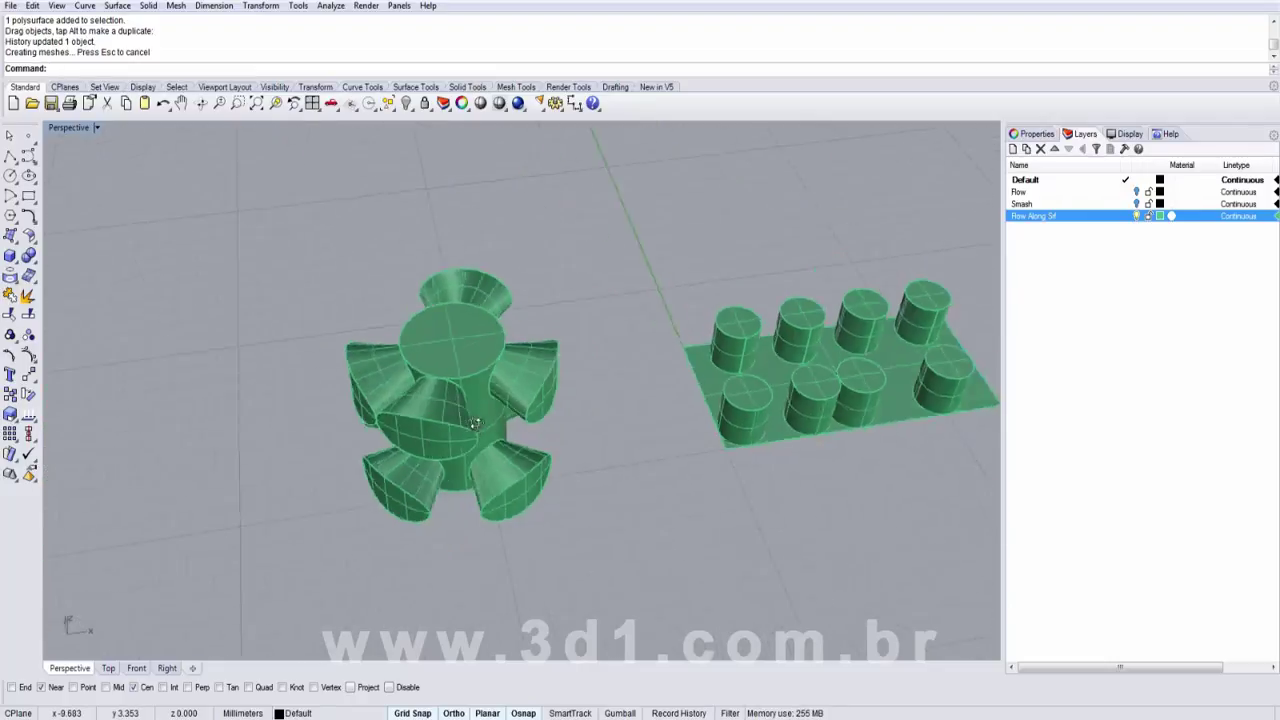
{"action": "scroll", "coordinate": [904, 431], "scroll_direction": "up", "scroll_amount": 6}
{"action": "left_click", "coordinate": [638, 368]}
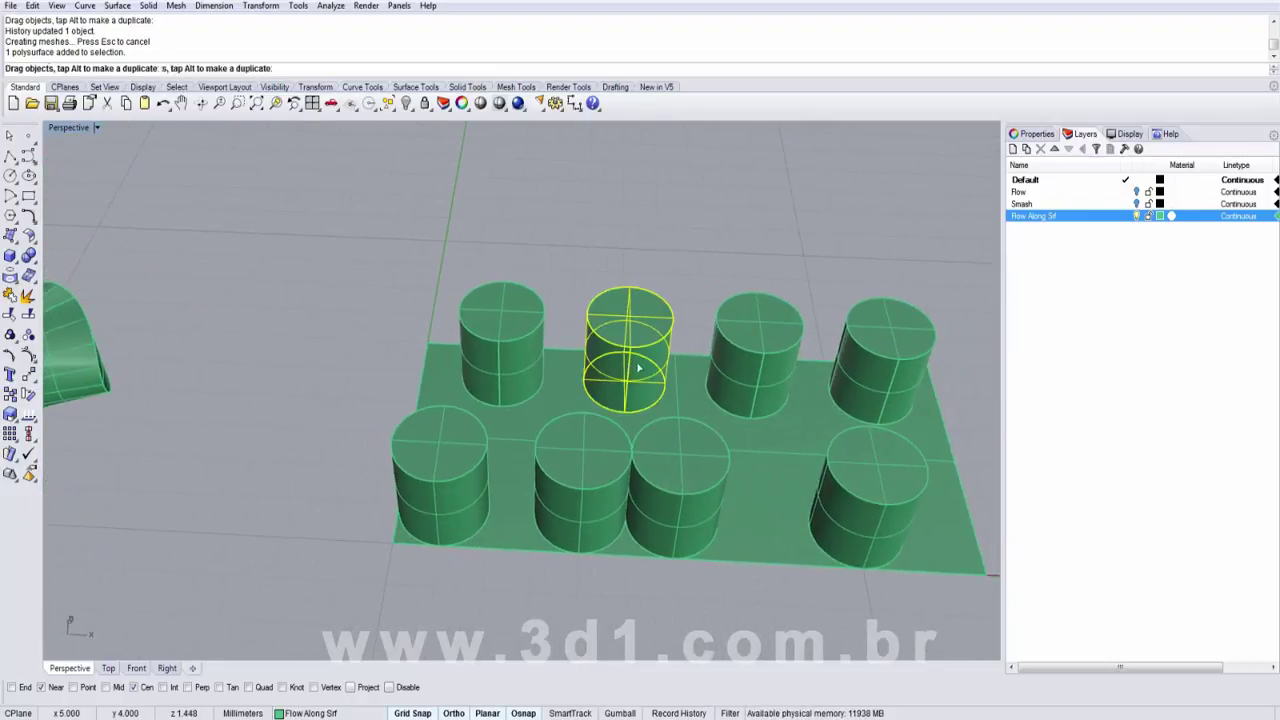
{"action": "left_click_drag", "start_coordinate": [638, 368], "coordinate": [682, 369]}
{"action": "left_click", "coordinate": [693, 291]}
Scale the moved back-row cylinder down slightly, using the base centre of the adjacent third cylinder as the origin.
{"action": "left_click", "coordinate": [681, 369]}
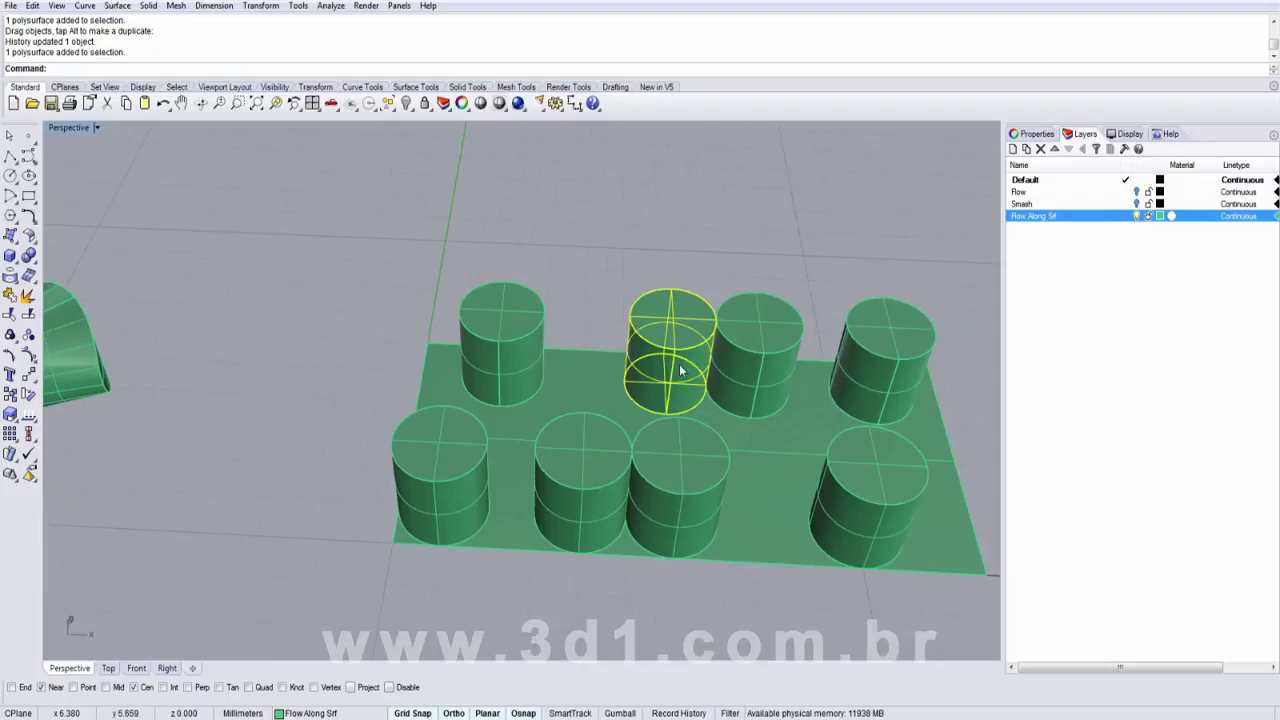
{"action": "type", "text": "sc"}
{"action": "key", "text": "Return"}
{"action": "left_click", "coordinate": [709, 385]}
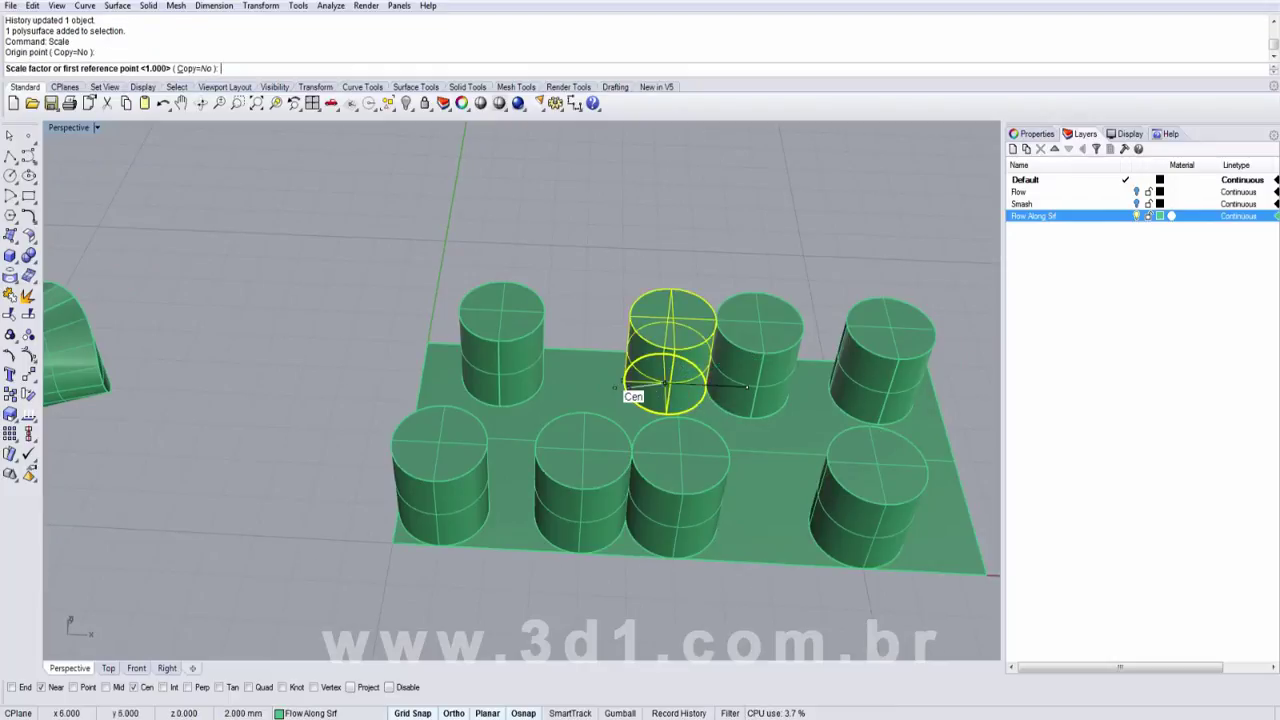
{"action": "left_click", "coordinate": [624, 387]}
{"action": "left_click", "coordinate": [672, 384]}
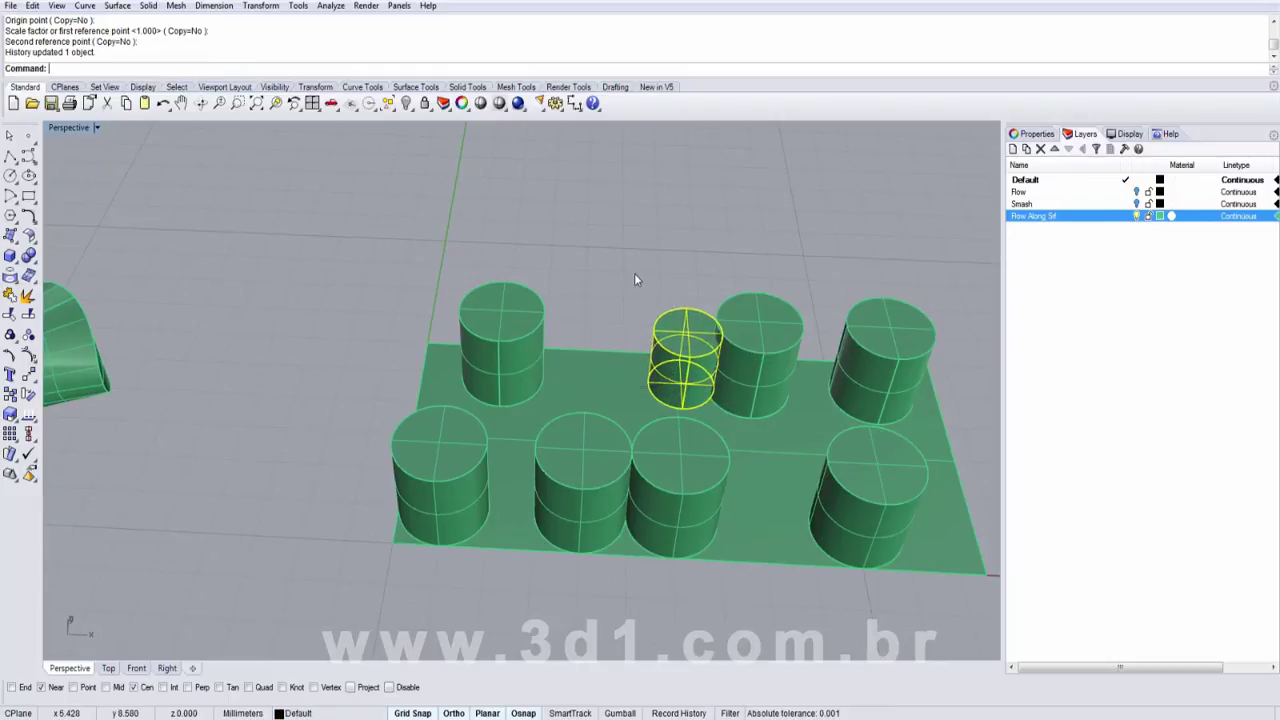
{"action": "left_click", "coordinate": [634, 274]}
Turn on the Smash layer to show its cylinder and text label.
{"action": "scroll", "coordinate": [624, 325], "scroll_direction": "down", "scroll_amount": 6}
{"action": "right_click_drag", "start_coordinate": [486, 374], "coordinate": [705, 330]}
{"action": "left_click", "coordinate": [483, 580]}
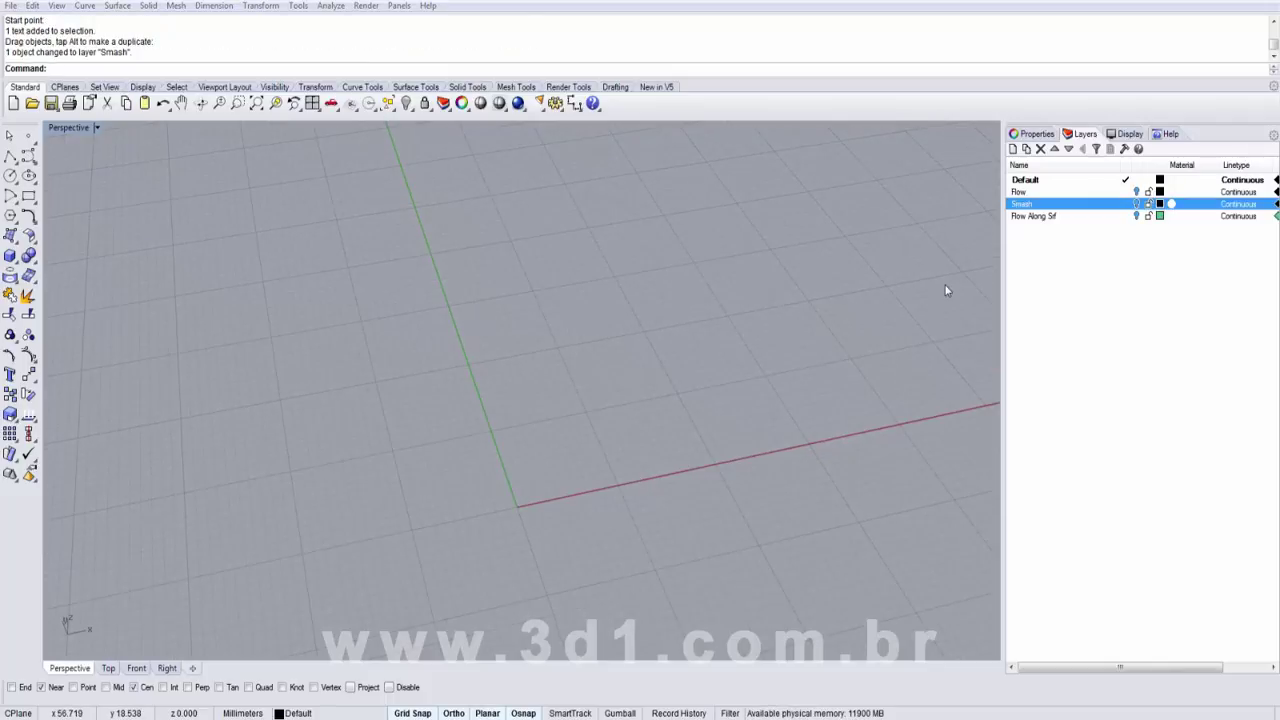
{"action": "left_click", "coordinate": [1138, 204]}
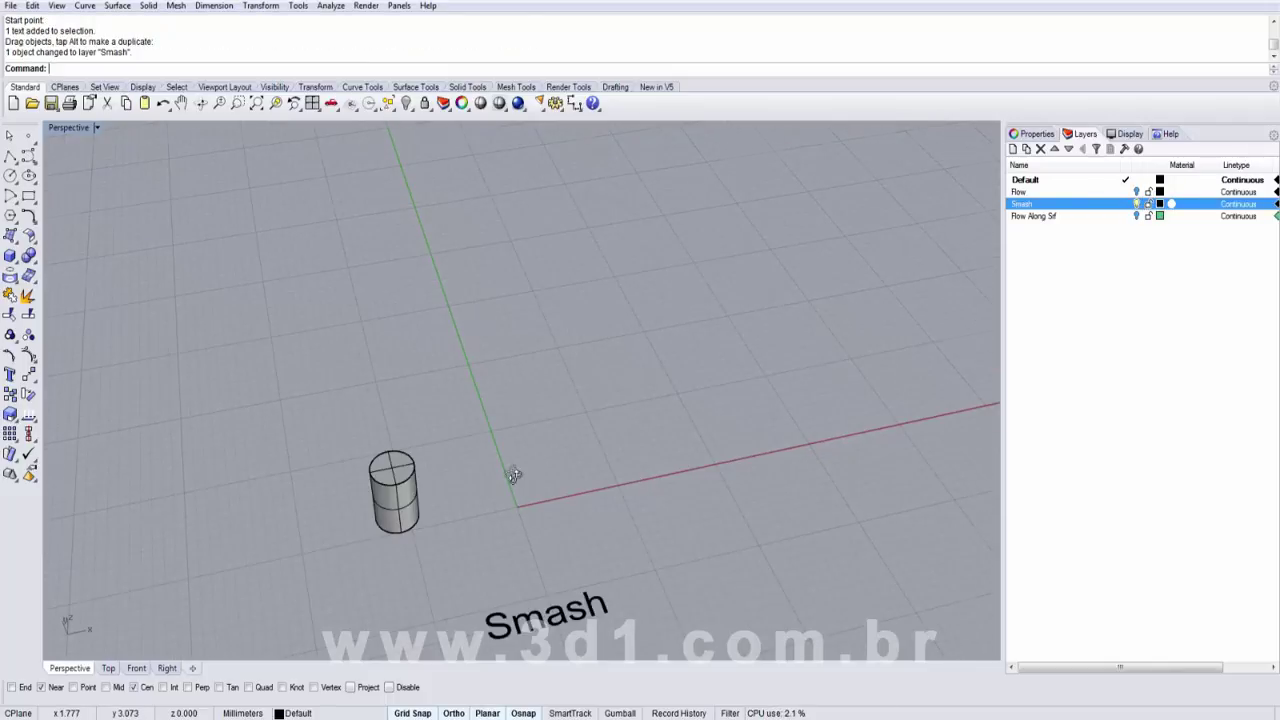
{"action": "right_click_drag", "start_coordinate": [509, 477], "coordinate": [449, 423]}
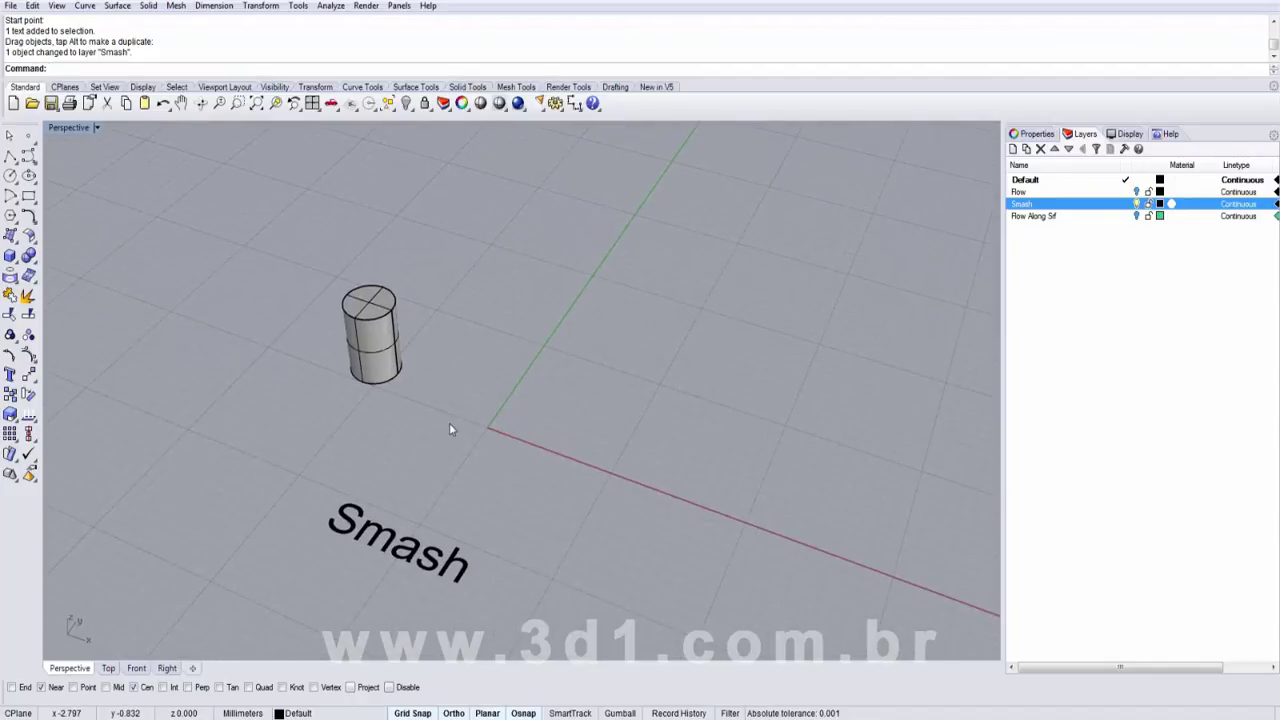
{"action": "scroll", "coordinate": [342, 355], "scroll_direction": "up", "scroll_amount": 3}
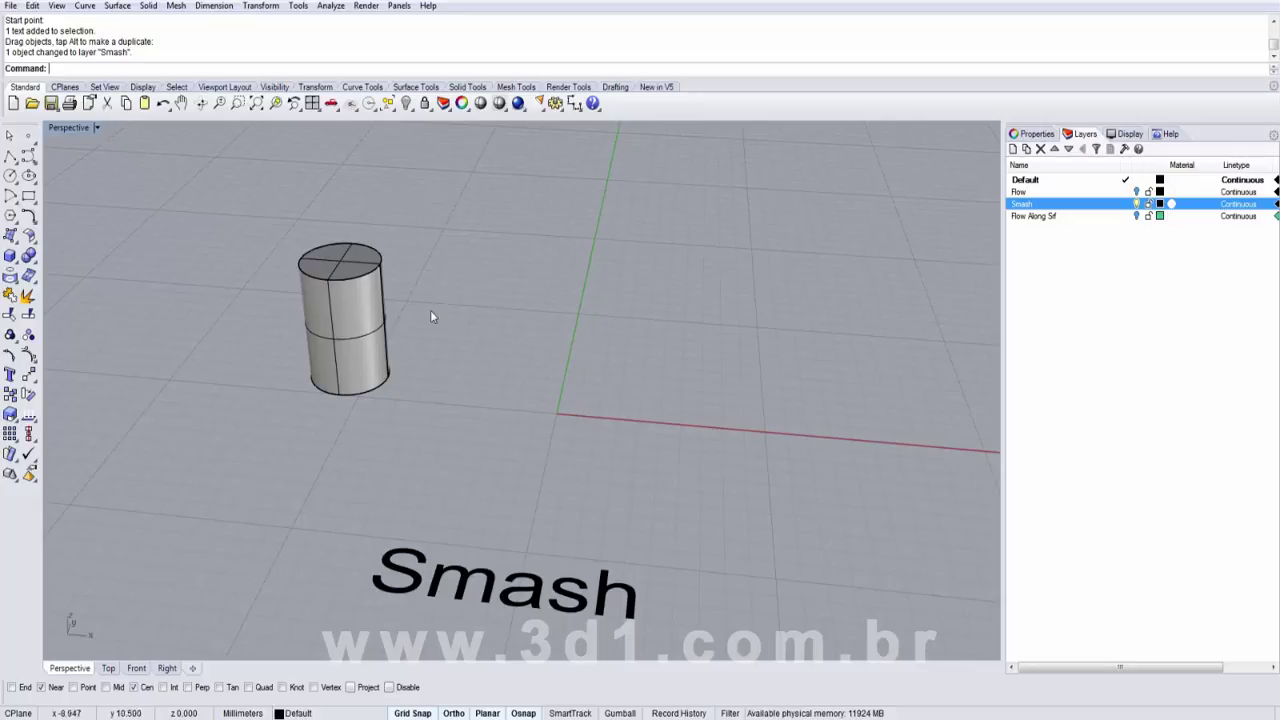
Separate the Smash cylinder by moving its top cap and its side surface aside, leaving the bottom cap in place.
{"action": "left_click", "coordinate": [363, 352]}
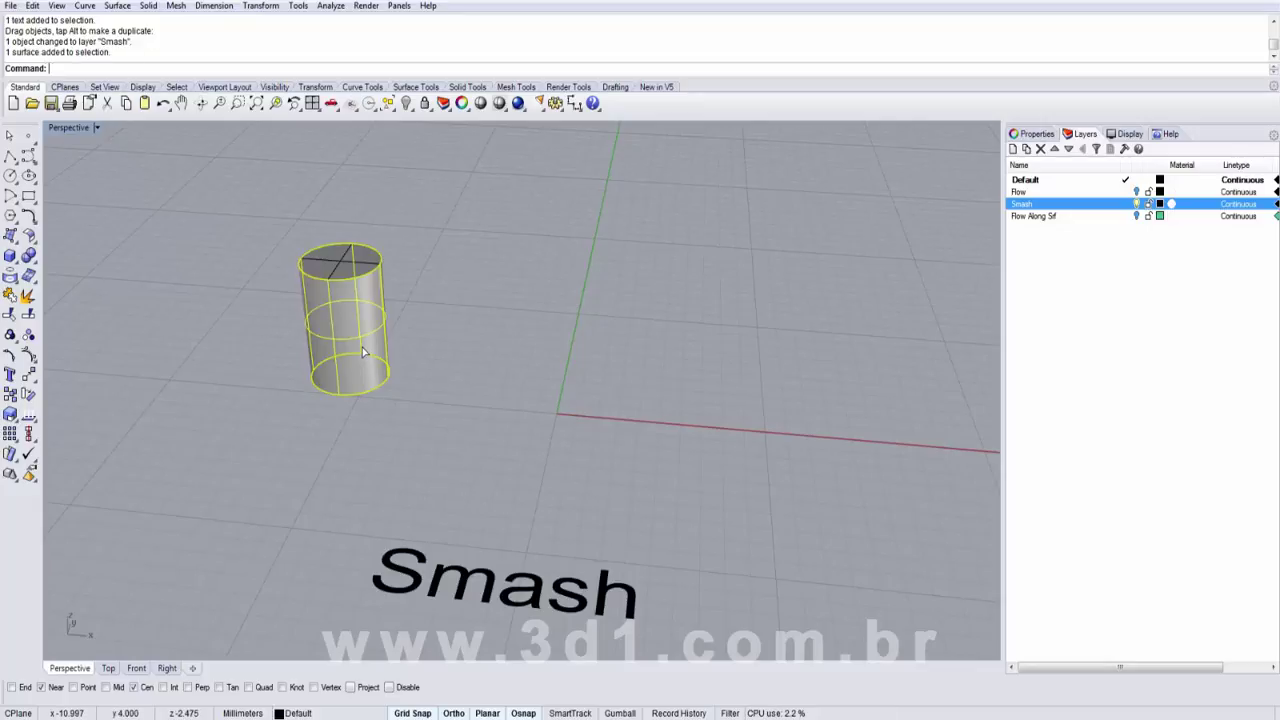
{"action": "right_click_drag", "start_coordinate": [438, 342], "coordinate": [436, 360]}
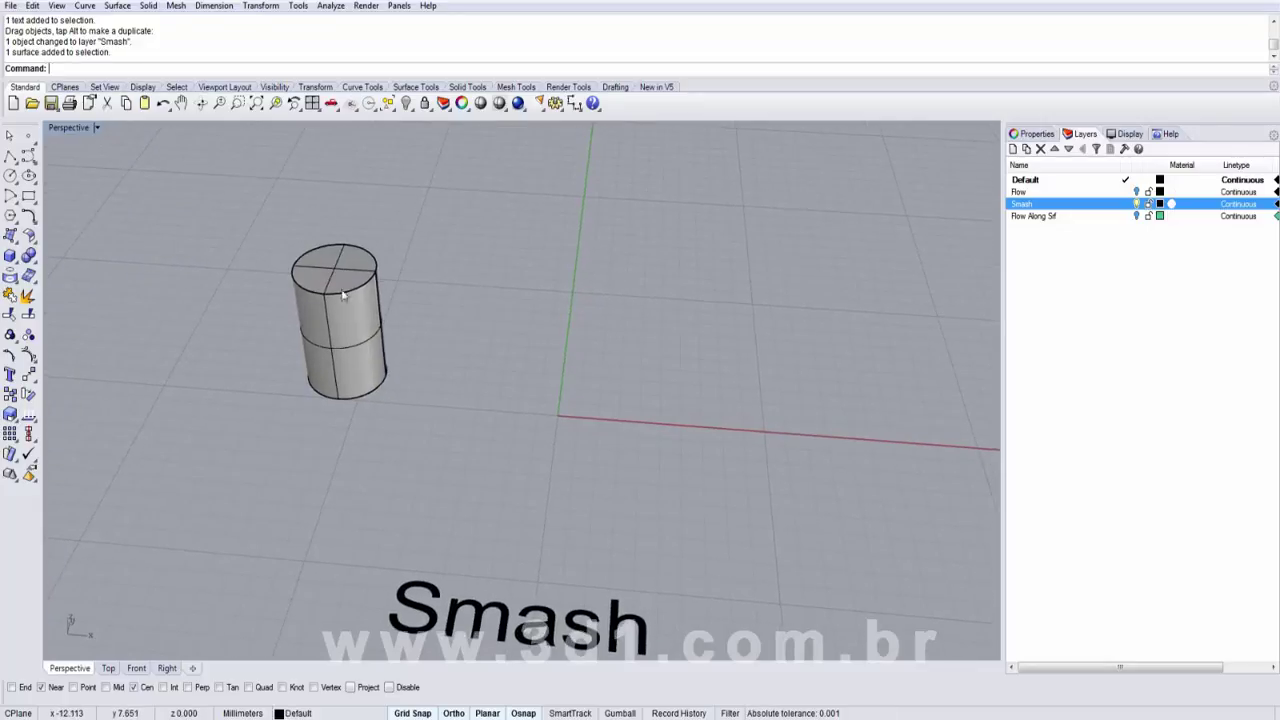
{"action": "left_click_drag", "start_coordinate": [357, 282], "coordinate": [480, 288]}
{"action": "left_click_drag", "start_coordinate": [349, 380], "coordinate": [578, 395]}
{"action": "left_click", "coordinate": [657, 437]}
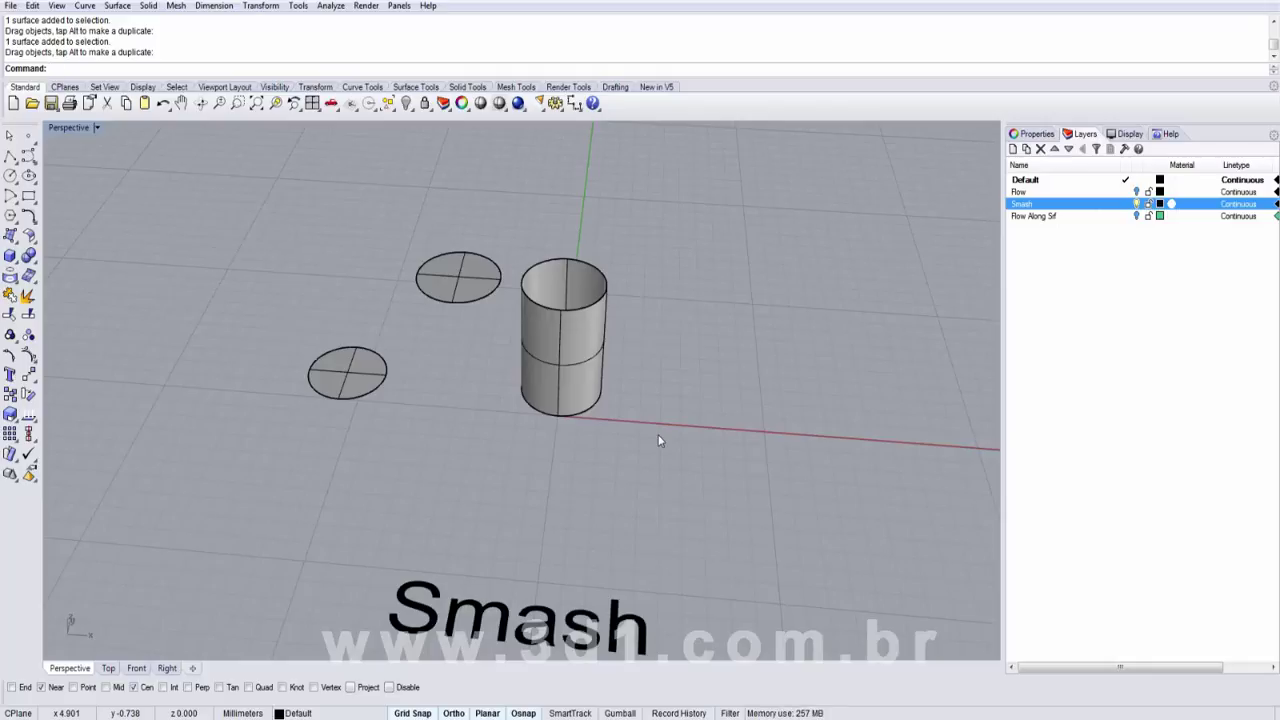
Create a rectangular plane surface from two corners on the ground, near the red axis beside the open tube.
{"action": "right_click_drag", "start_coordinate": [506, 391], "coordinate": [376, 386], "text": "shift"}
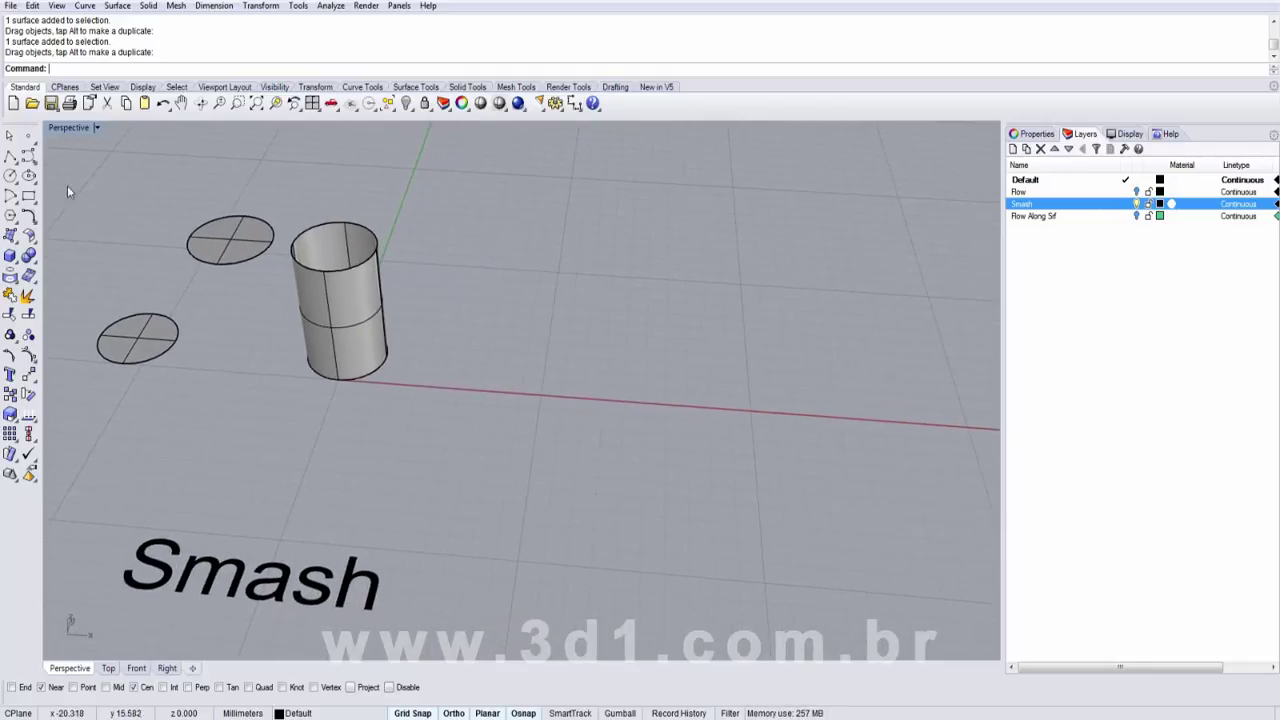
{"action": "left_click", "coordinate": [18, 244]}
{"action": "left_click", "coordinate": [140, 248]}
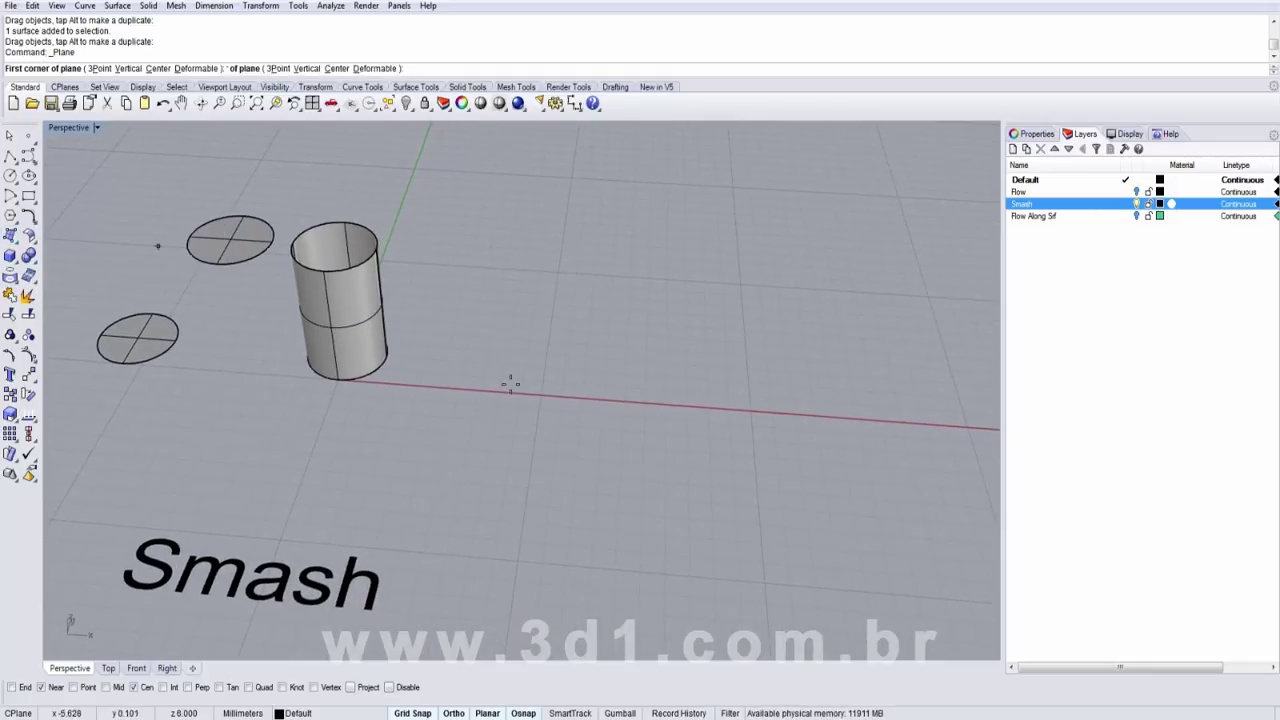
{"action": "left_click", "coordinate": [738, 421]}
{"action": "right_click_drag", "start_coordinate": [651, 428], "coordinate": [677, 420]}
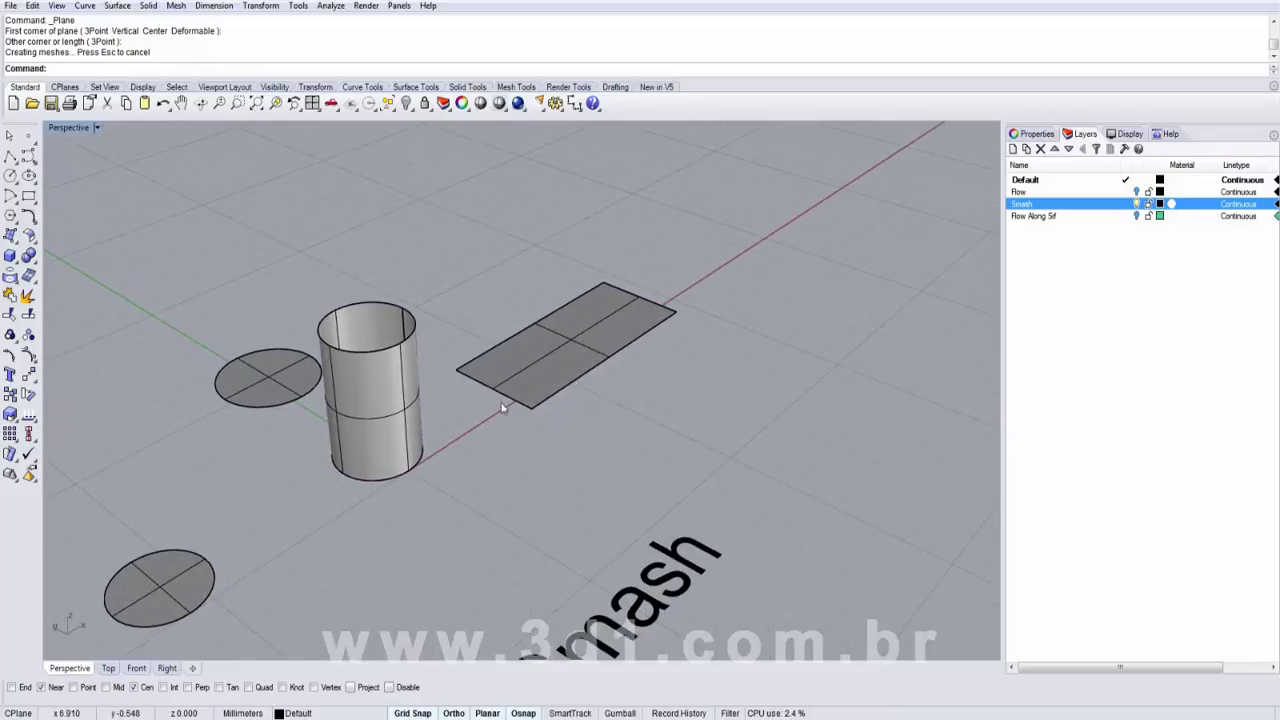
Delete the rectangular plane surface beside the open tube.
{"action": "mouse_move", "coordinate": [606, 366]}
{"action": "right_mouse_down"}
{"action": "mouse_move", "coordinate": [411, 411]}
{"action": "mouse_move", "coordinate": [518, 355]}
{"action": "mouse_move", "coordinate": [509, 360]}
{"action": "right_mouse_up"}
{"action": "left_click", "coordinate": [518, 355]}
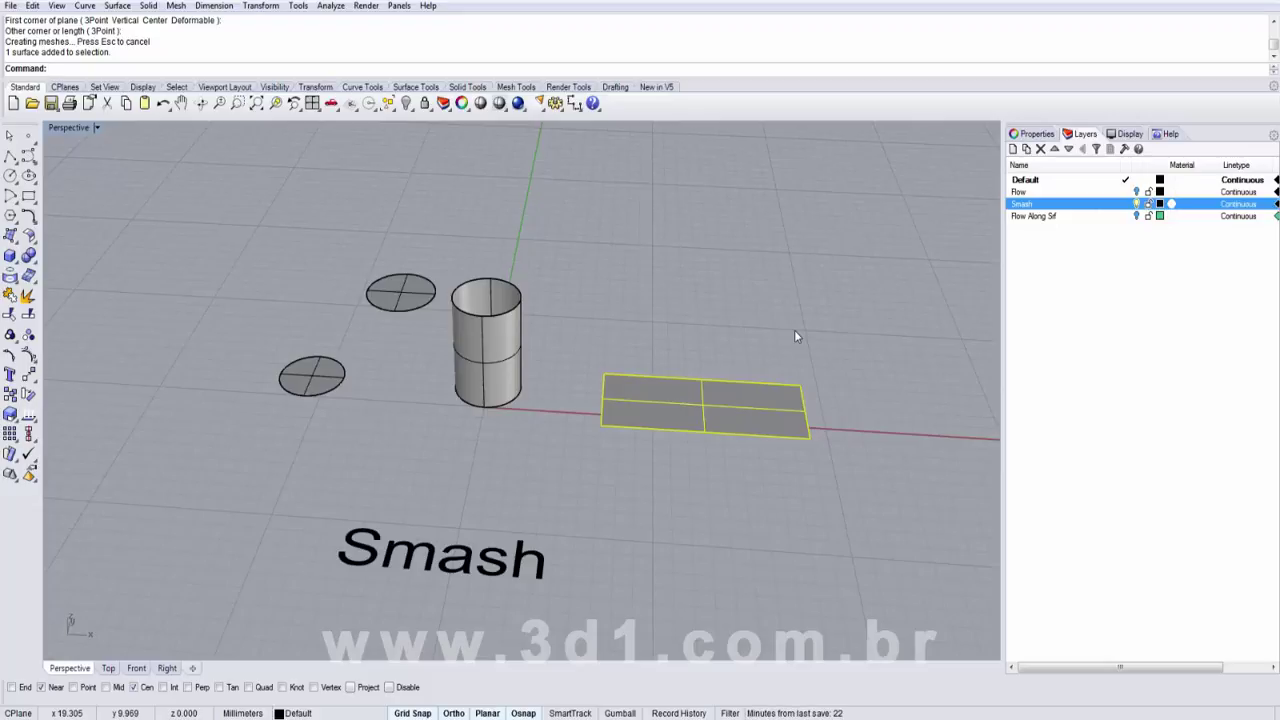
{"action": "left_click", "coordinate": [686, 323]}
{"action": "left_click", "coordinate": [600, 402]}
{"action": "key", "text": "Delete"}
Smash the open tube surface with Natural linear direction, Explode=Yes, Labels=Yes and KeepProperties=No.
{"action": "left_click", "coordinate": [472, 372]}
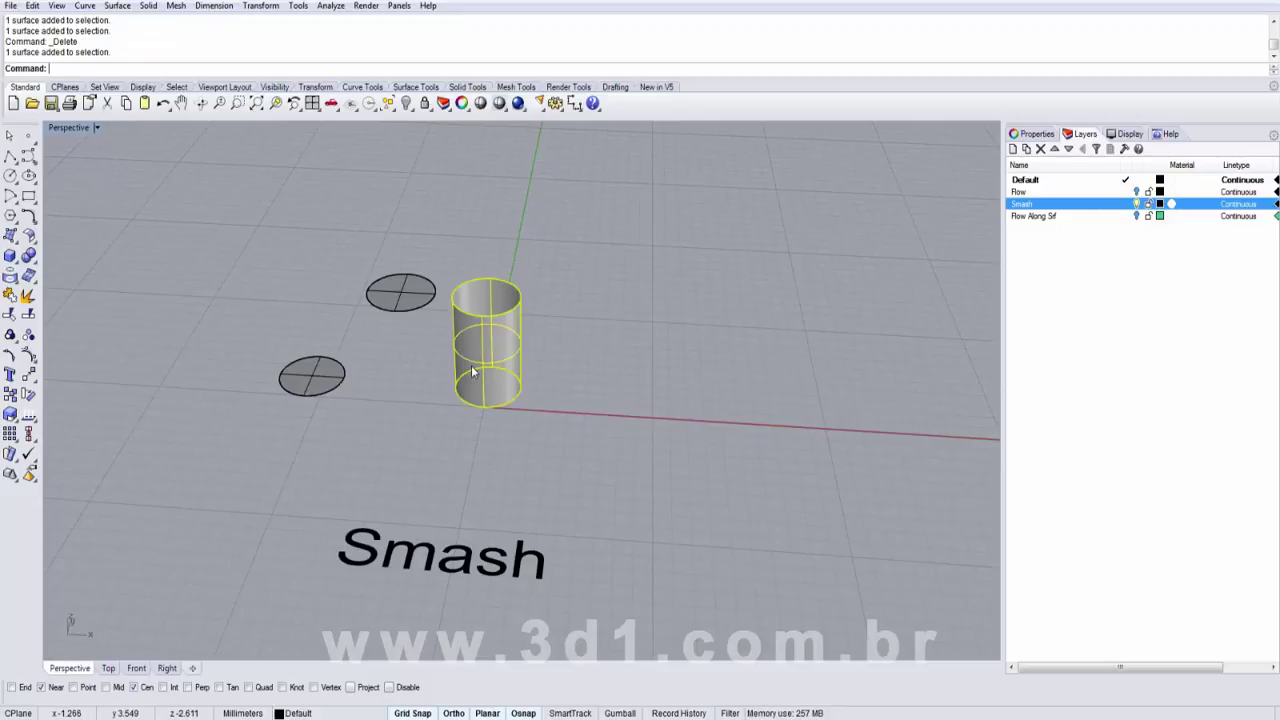
{"action": "left_click", "coordinate": [532, 359]}
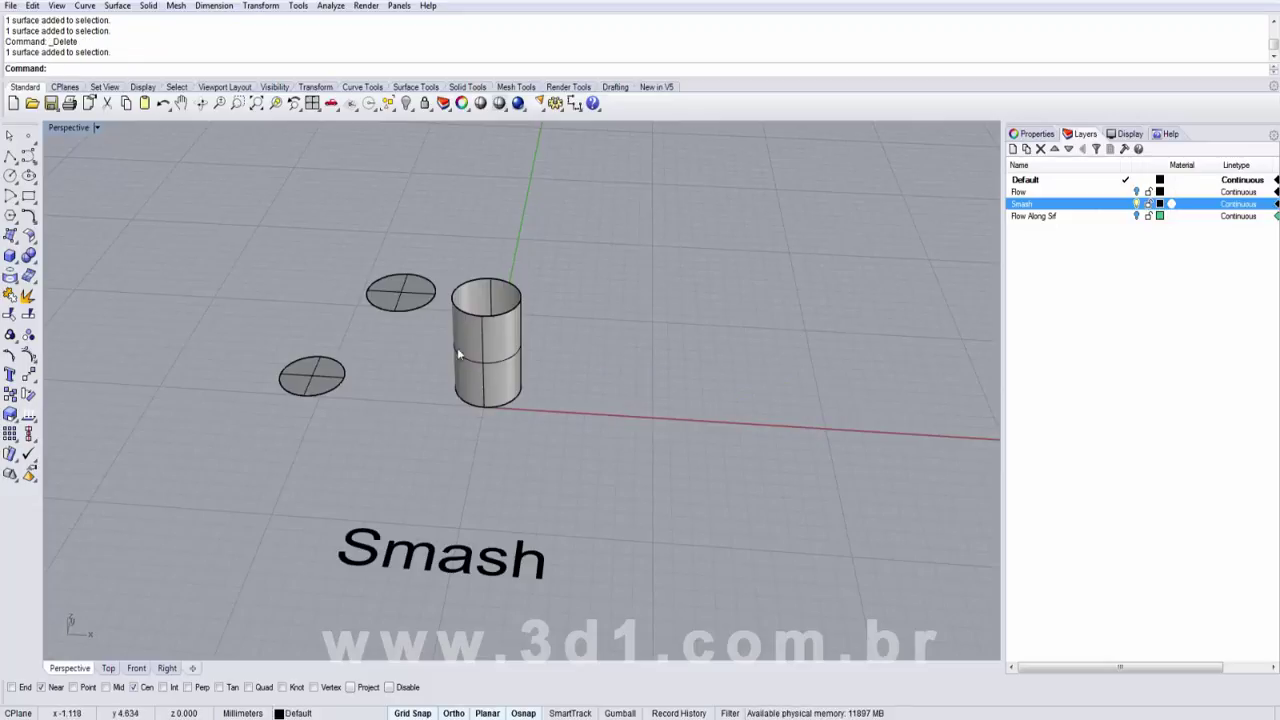
{"action": "left_click", "coordinate": [515, 408]}
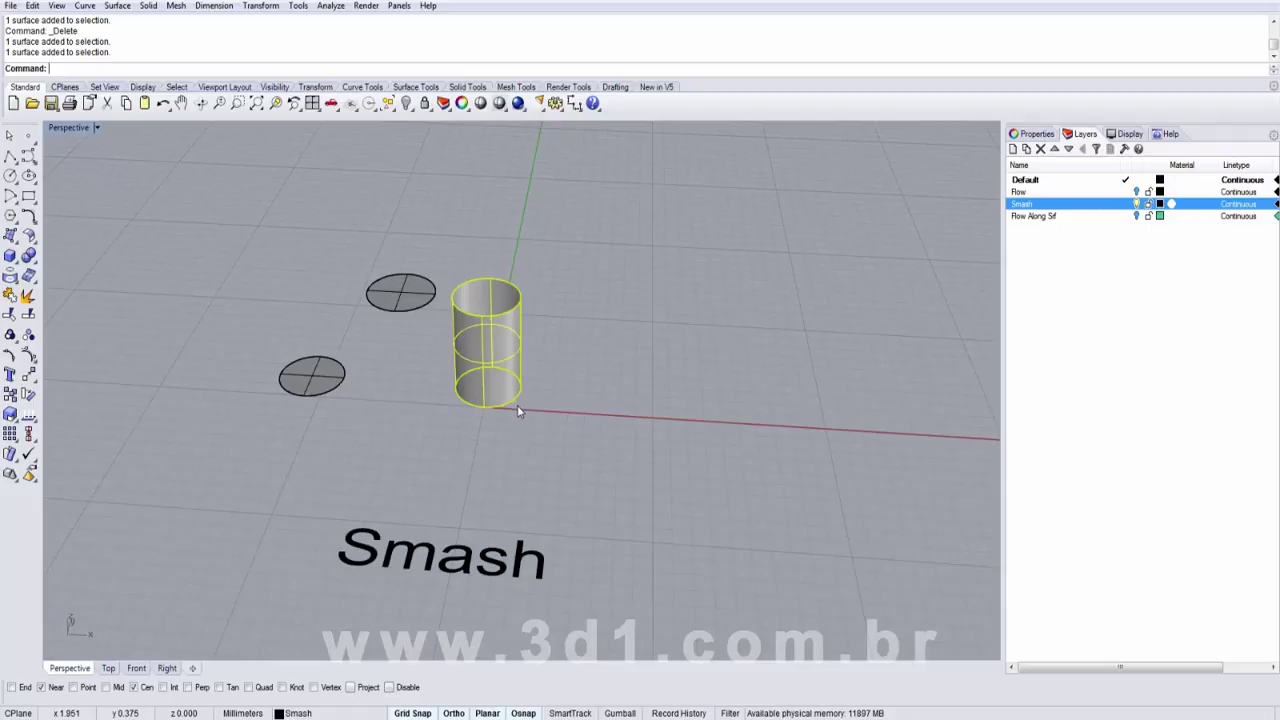
{"action": "type", "text": "Smash"}
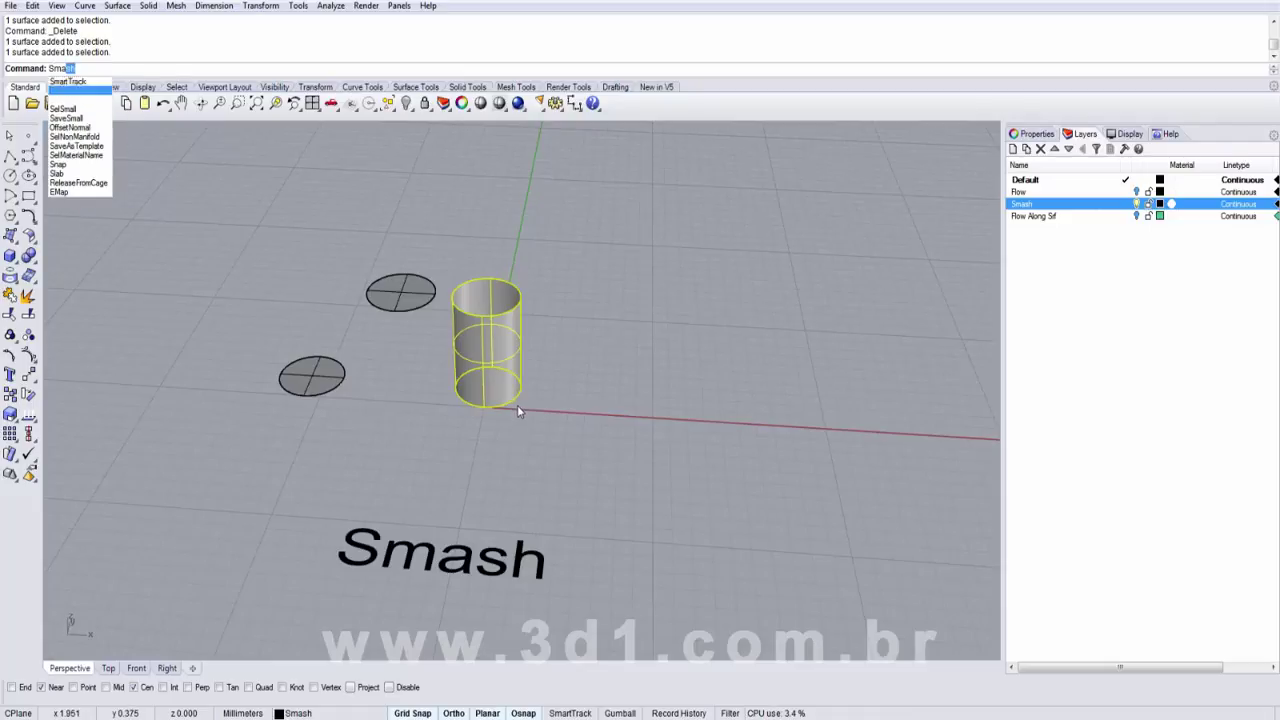
{"action": "key", "text": "Return"}
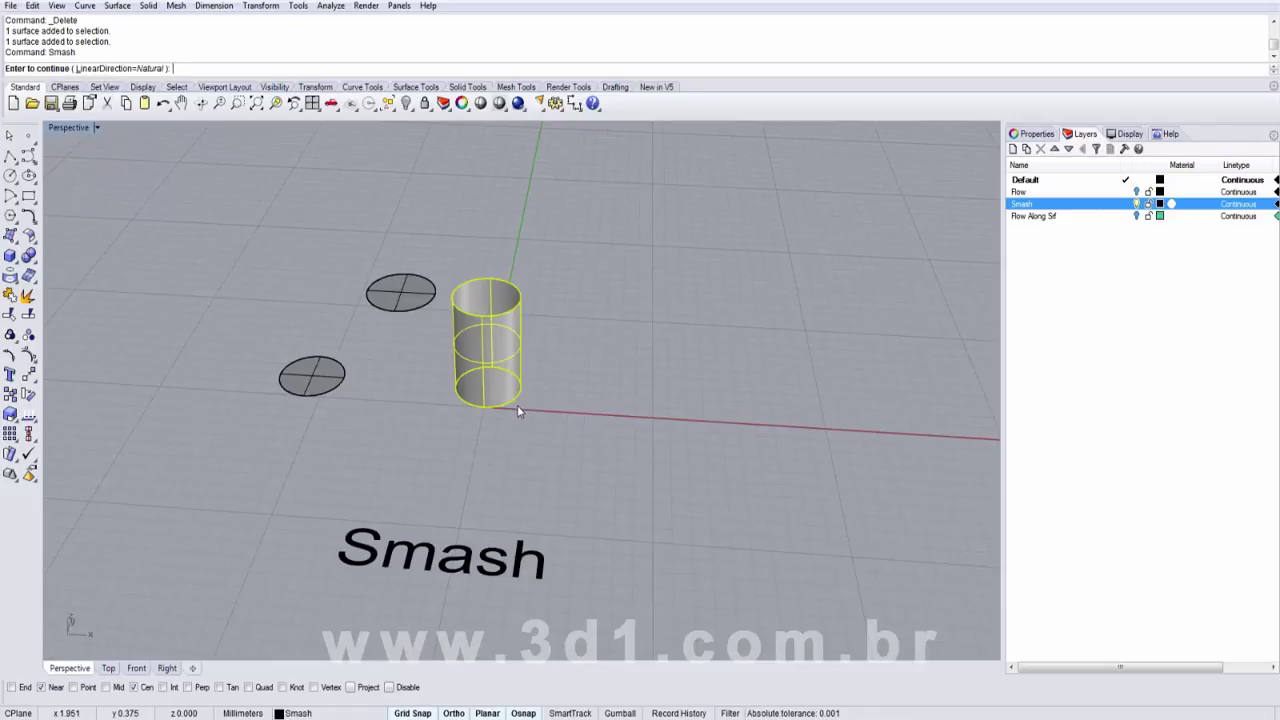
{"action": "left_click", "coordinate": [147, 70]}
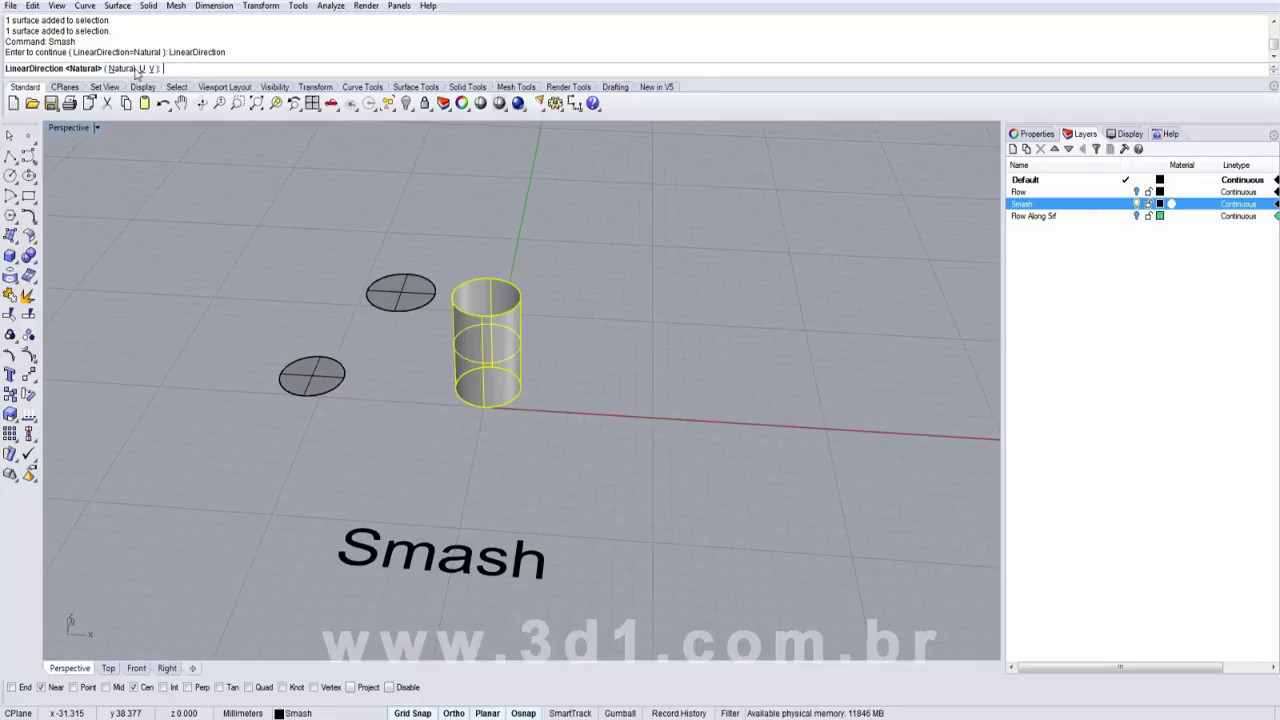
{"action": "left_click", "coordinate": [121, 69]}
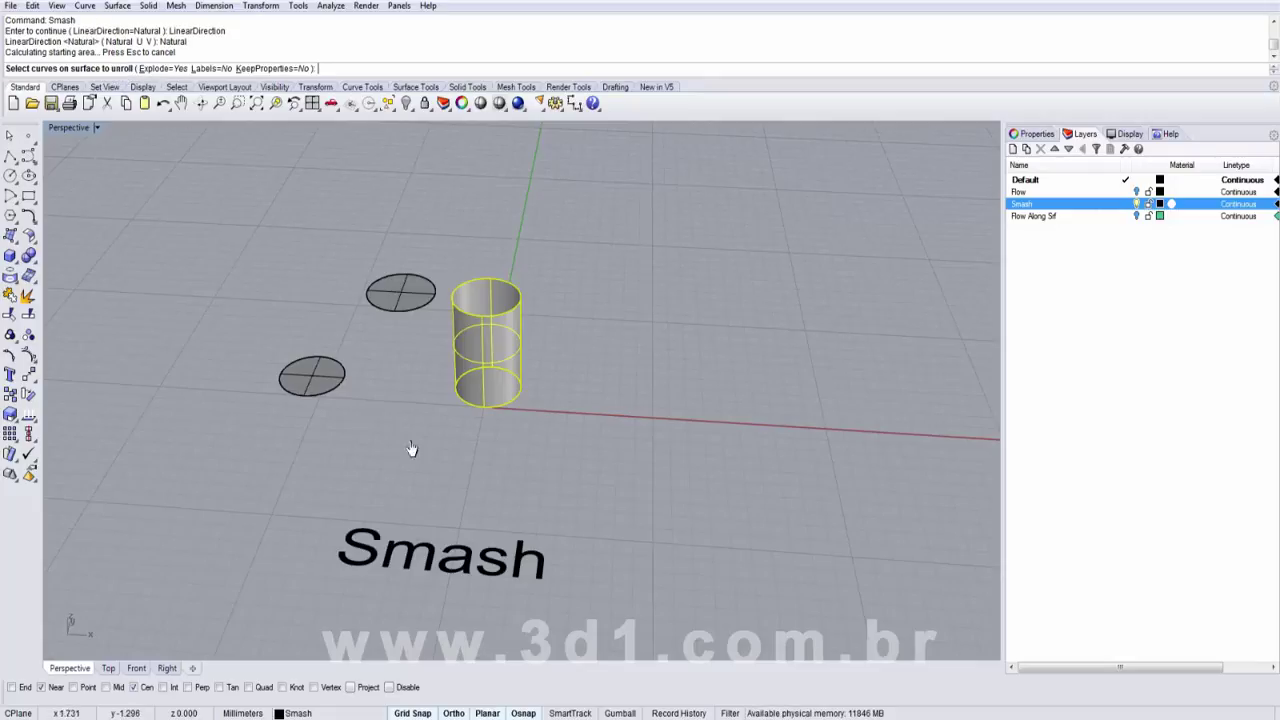
{"action": "left_click", "coordinate": [213, 70]}
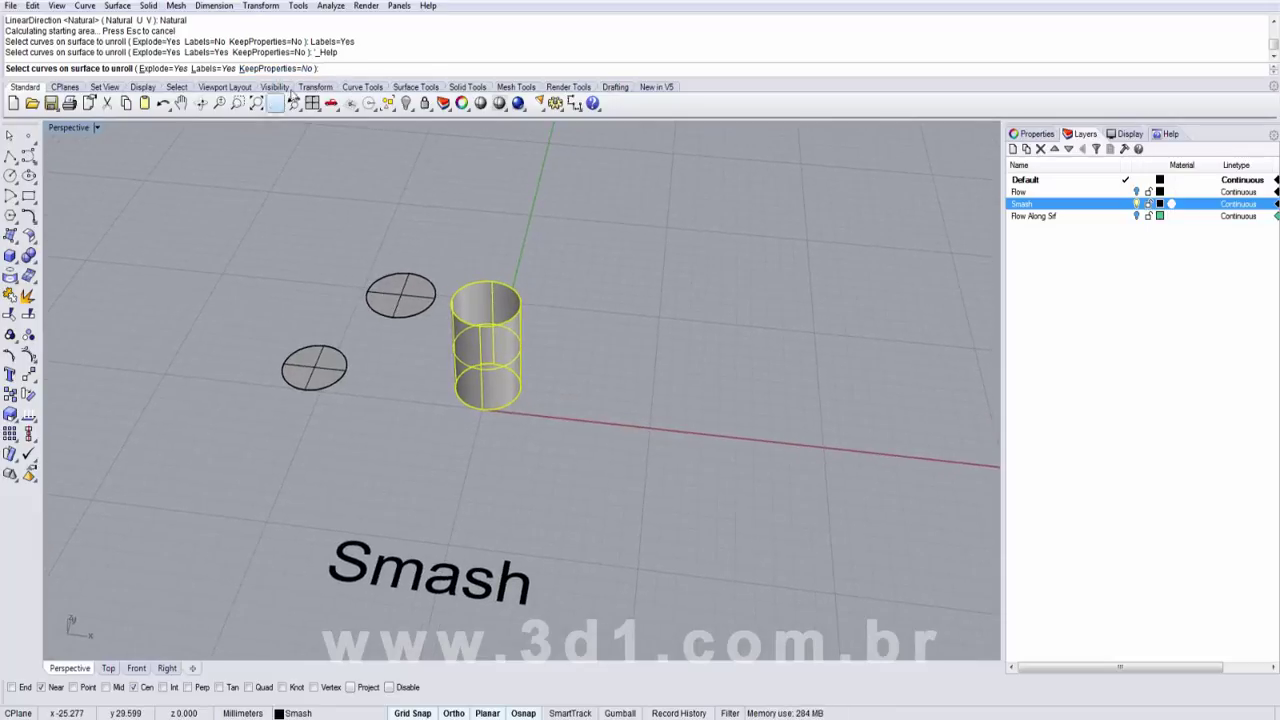
{"action": "key", "text": "Return"}
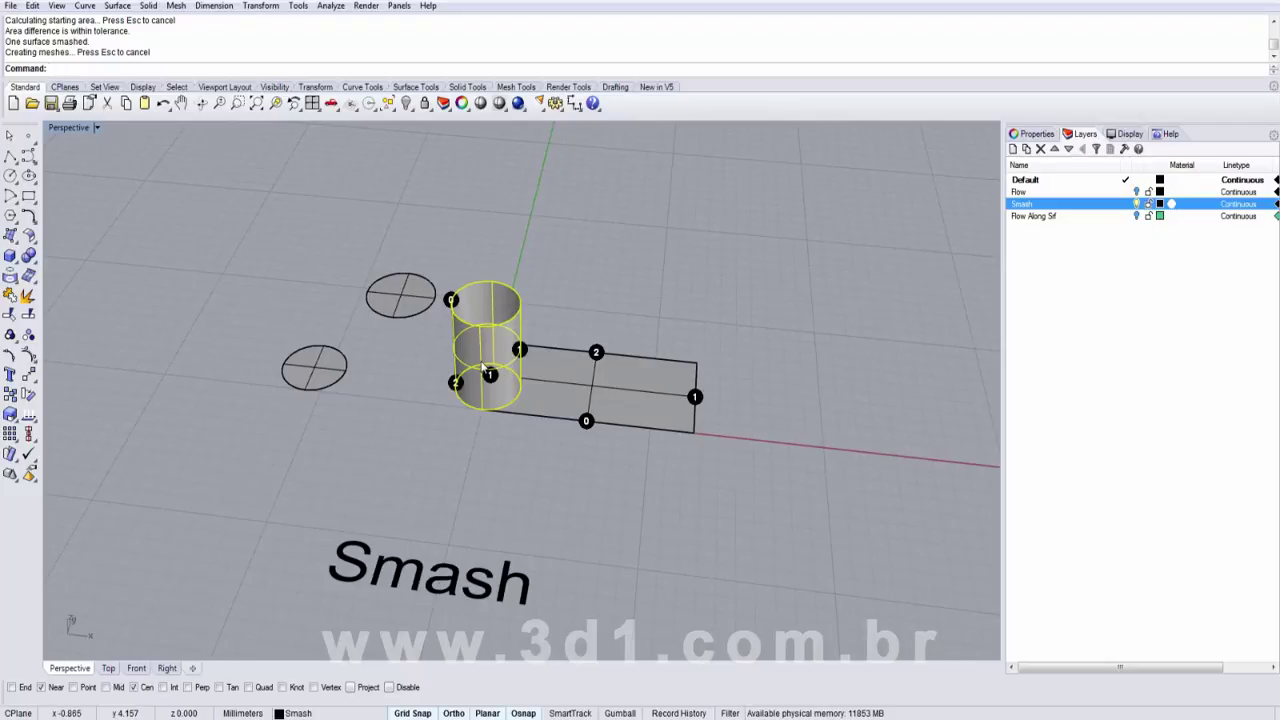
Delete the two loose circular caps beside the tube.
{"action": "right_click_drag", "start_coordinate": [510, 354], "coordinate": [489, 350]}
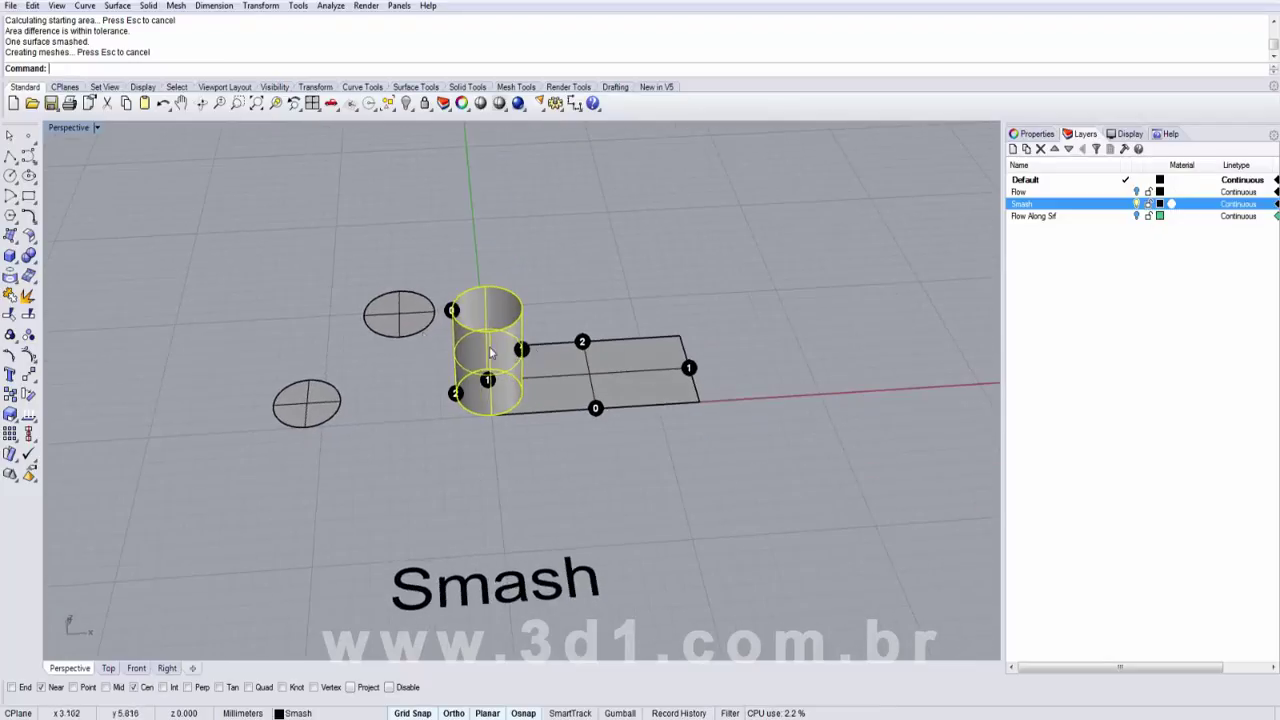
{"action": "scroll", "coordinate": [399, 328], "scroll_direction": "up", "scroll_amount": 3}
{"action": "left_click", "coordinate": [399, 328]}
{"action": "key", "text": "Delete"}
{"action": "left_click", "coordinate": [297, 475]}
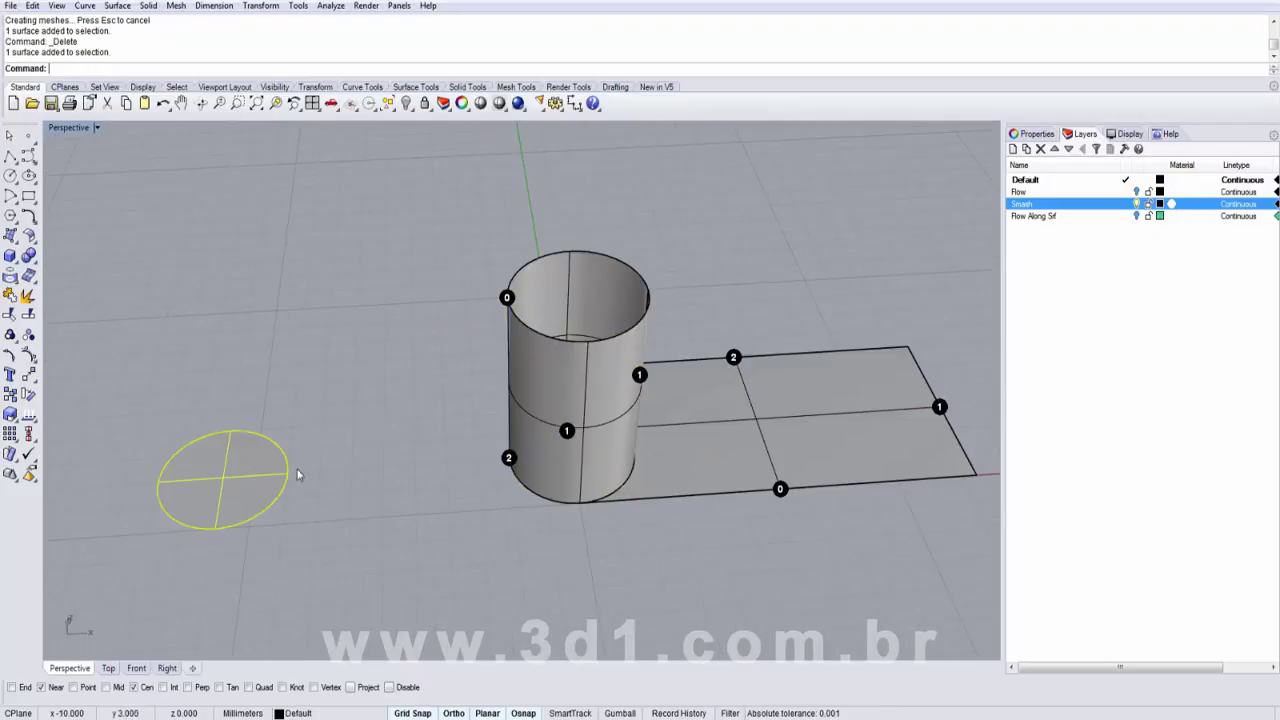
{"action": "key", "text": "Delete"}
Move the tube together with its three text dots about 6 mm away from the flattened surface.
{"action": "left_click", "coordinate": [556, 411]}
{"action": "right_click_drag", "start_coordinate": [585, 405], "coordinate": [540, 318]}
{"action": "left_click", "coordinate": [442, 225]}
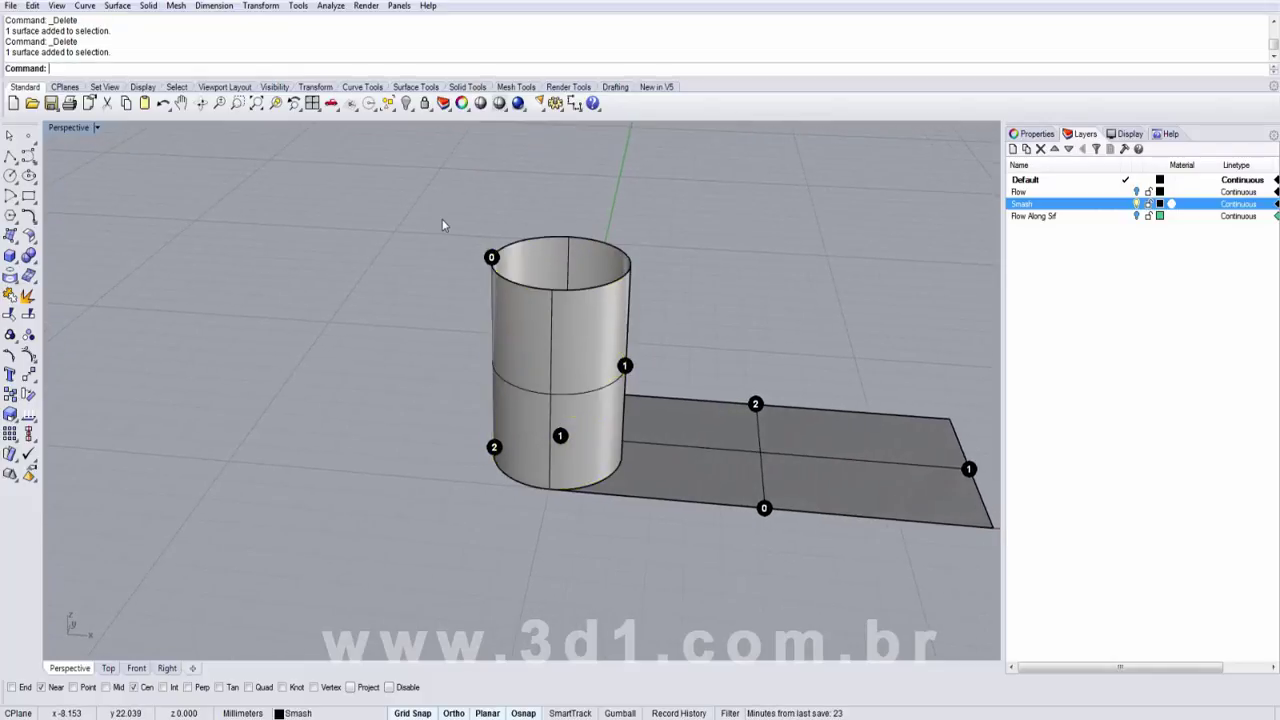
{"action": "right_click_drag", "start_coordinate": [521, 372], "coordinate": [455, 385]}
{"action": "left_click_drag", "start_coordinate": [418, 208], "coordinate": [486, 405]}
{"action": "left_click", "coordinate": [508, 325]}
{"action": "left_click_drag", "start_coordinate": [508, 325], "coordinate": [397, 300]}
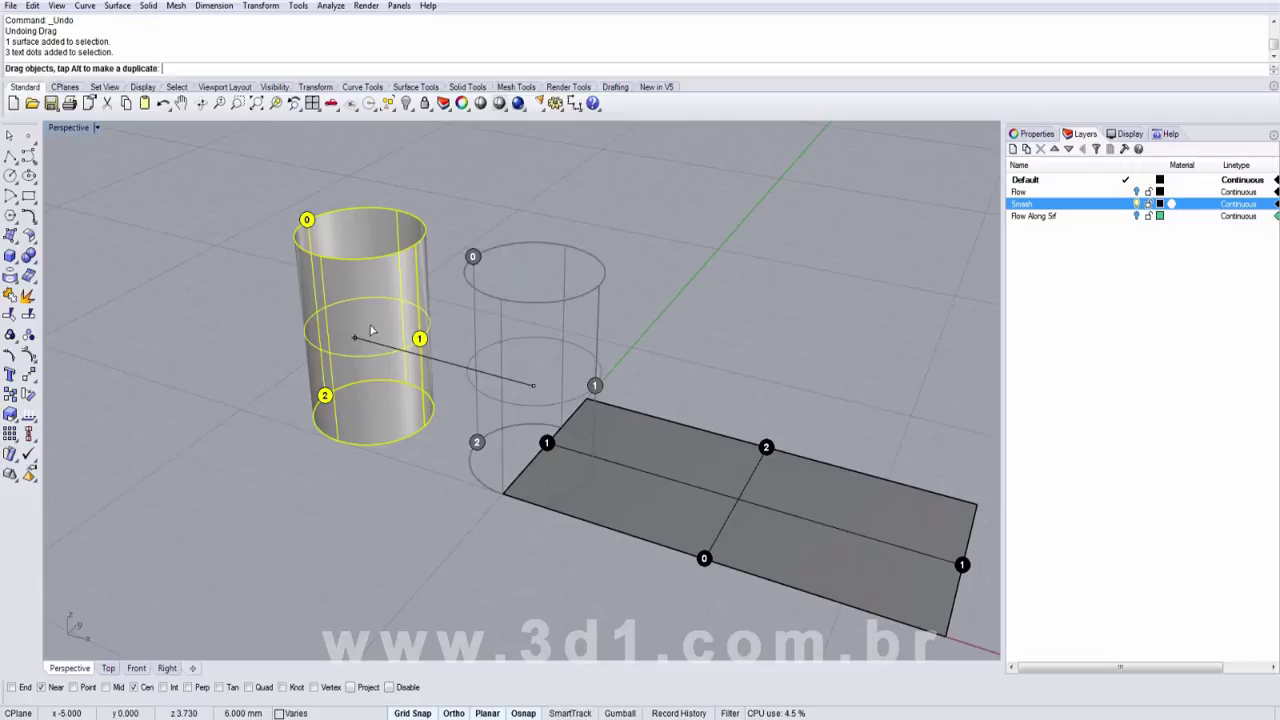
{"action": "left_click_drag", "start_coordinate": [371, 330], "coordinate": [371, 330]}
{"action": "left_click", "coordinate": [486, 369]}
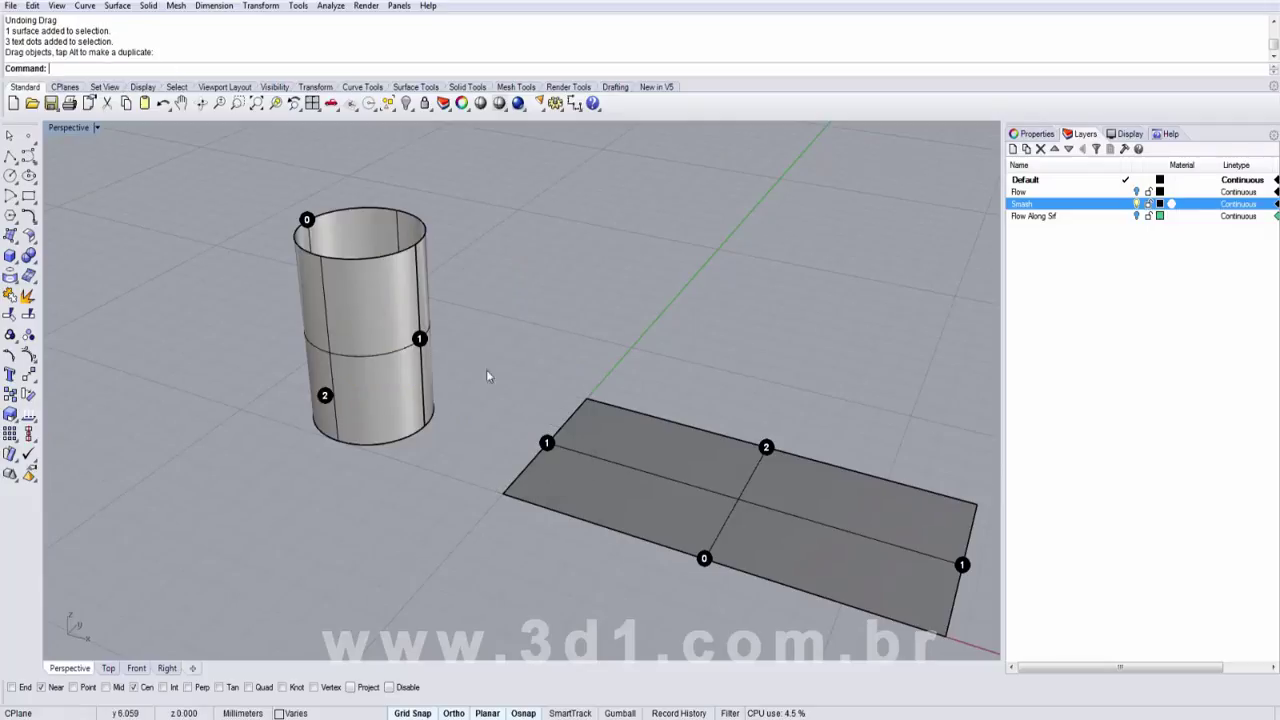
Compare the numbered edges of the flattened surface with the matching edges of the tube.
{"action": "right_click_drag", "start_coordinate": [515, 372], "coordinate": [610, 430]}
{"action": "left_click", "coordinate": [521, 410]}
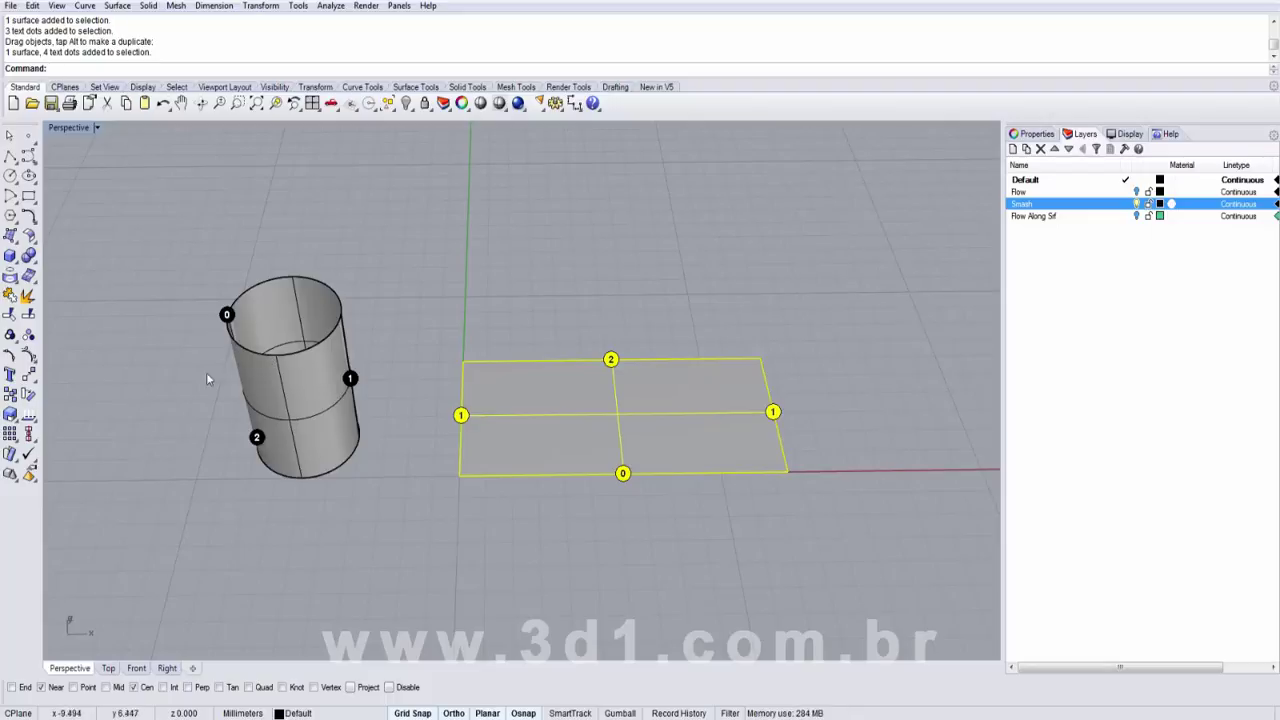
{"action": "left_click", "coordinate": [420, 411]}
{"action": "right_click_drag", "start_coordinate": [406, 409], "coordinate": [358, 365]}
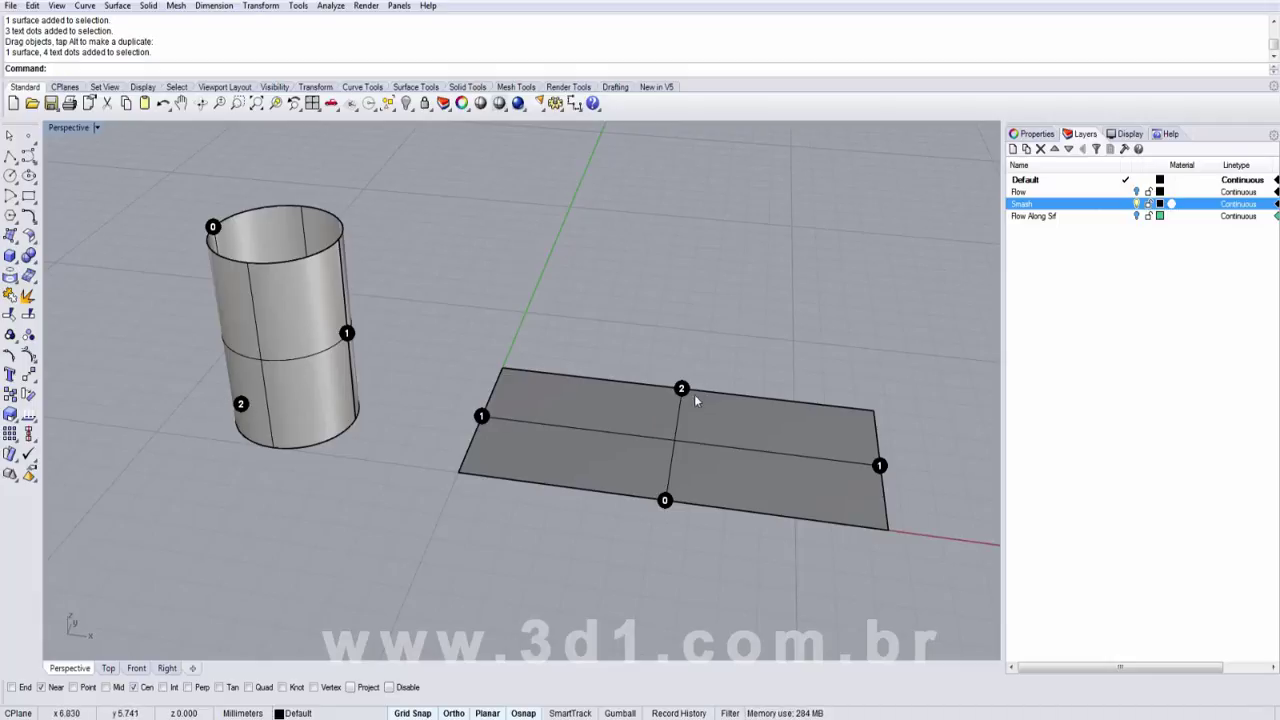
{"action": "right_click_drag", "start_coordinate": [695, 396], "coordinate": [642, 289]}
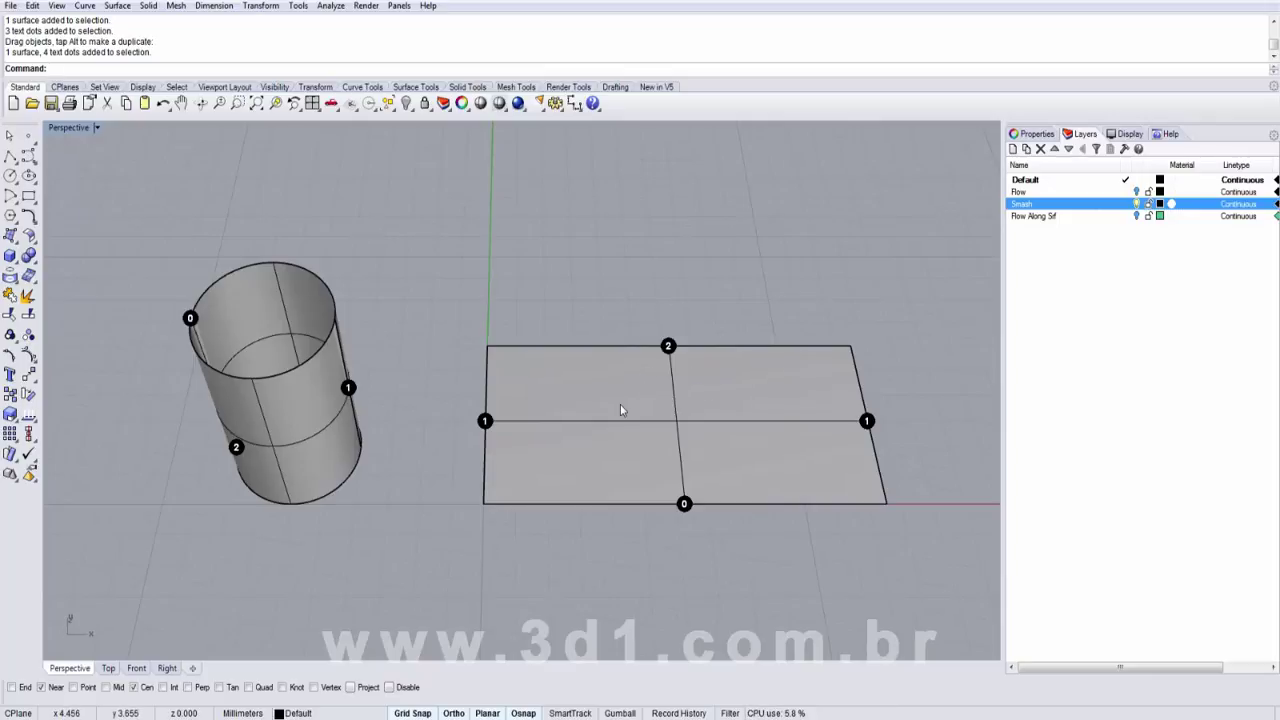
{"action": "right_click_drag", "start_coordinate": [620, 404], "coordinate": [588, 391]}
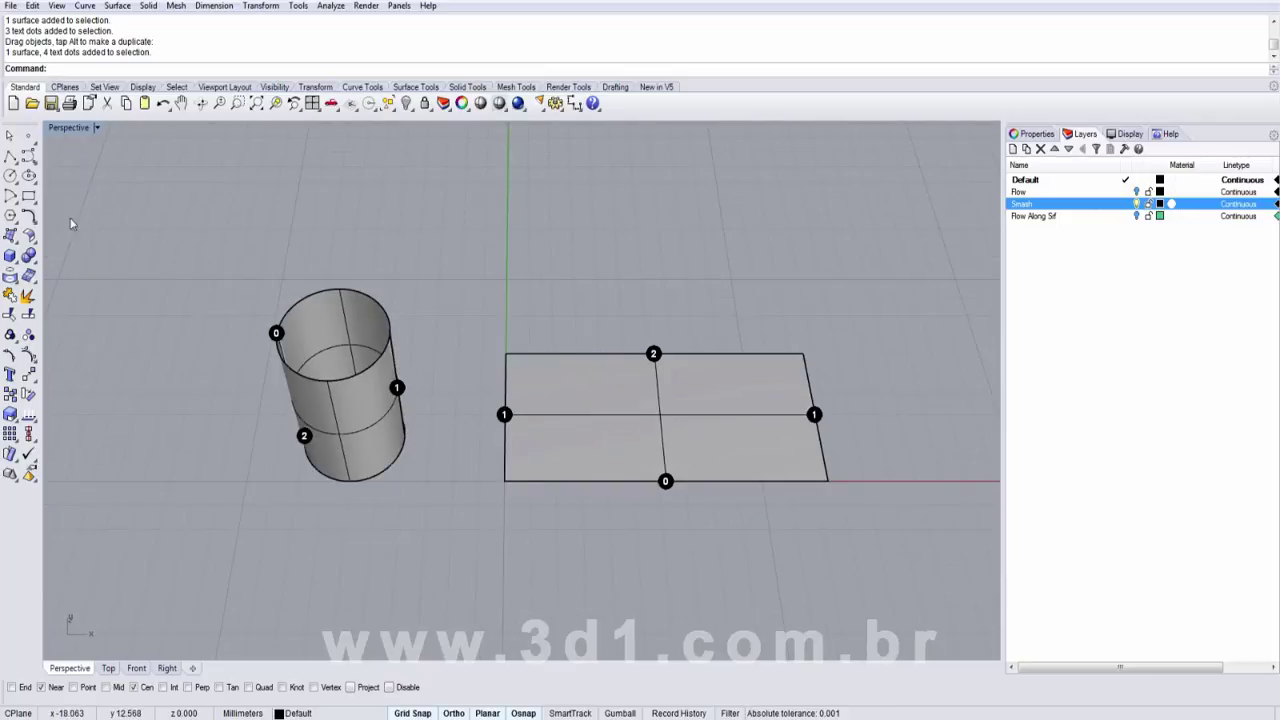
Draw a vertical solid cylinder standing on the flattened surface, with its base centre at about x 5, y 4.
{"action": "left_click", "coordinate": [10, 274]}
{"action": "scroll", "coordinate": [643, 463], "scroll_direction": "up", "scroll_amount": 3}
{"action": "left_click", "coordinate": [590, 347]}
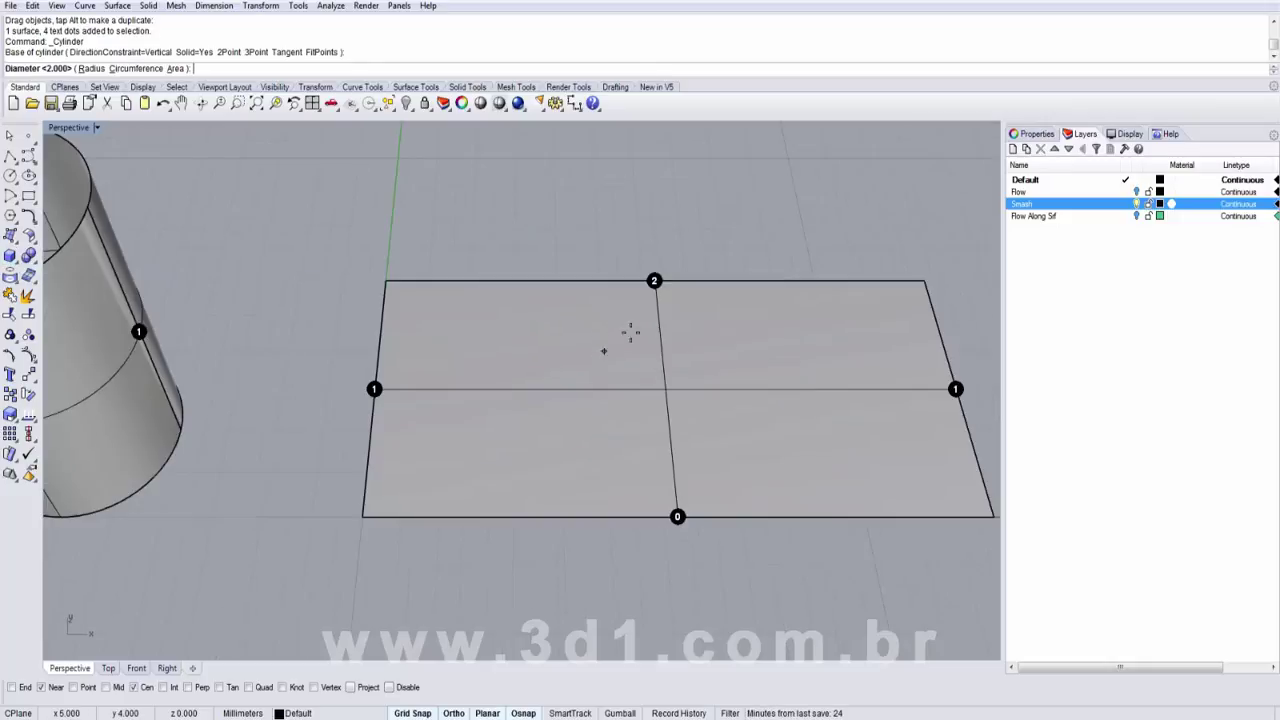
{"action": "left_click", "coordinate": [648, 338]}
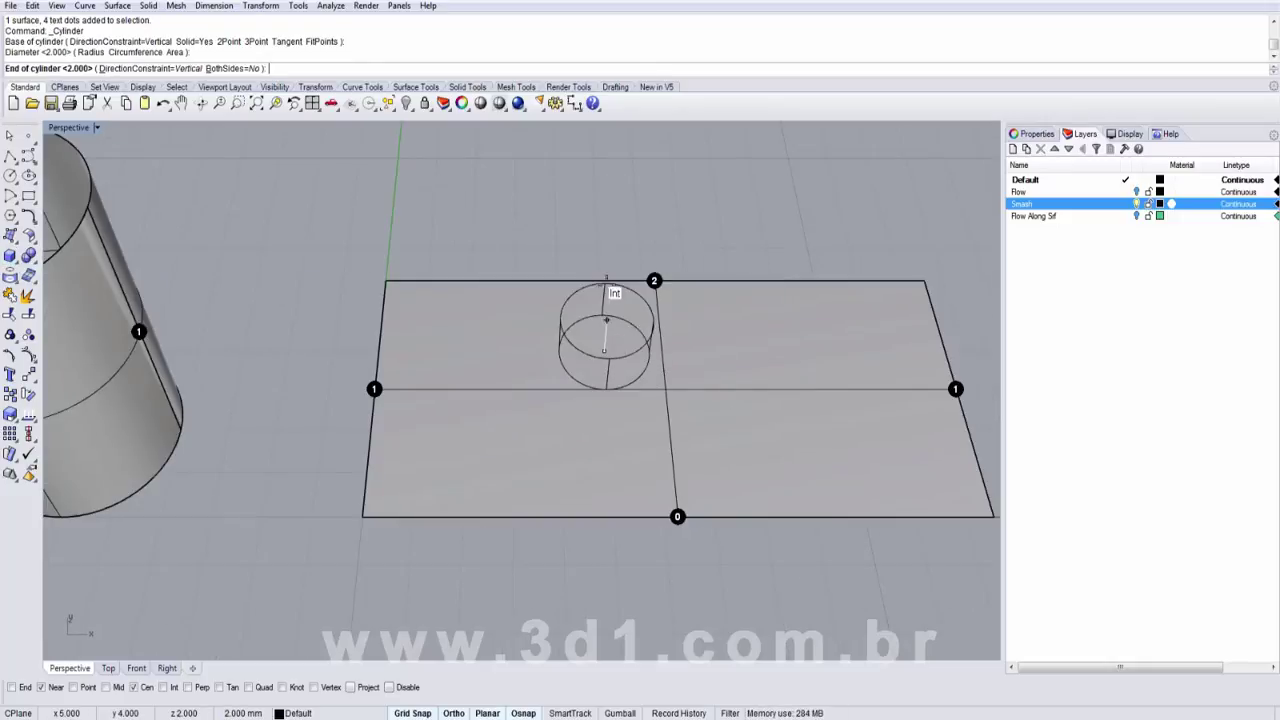
{"action": "left_click", "coordinate": [605, 229]}
{"action": "right_click_drag", "start_coordinate": [694, 356], "coordinate": [683, 308]}
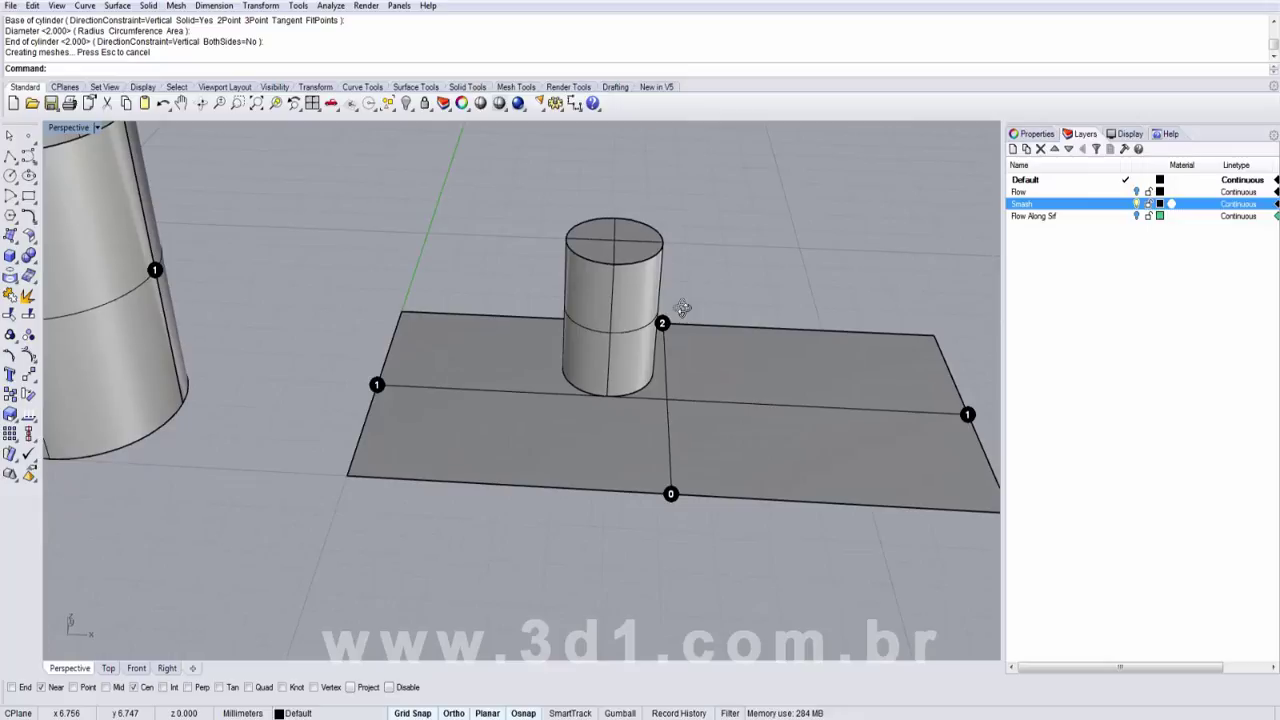
Flow a copy of the small cylinder from the flattened surface onto the matching corner of the tube, using FlowAlongSrf with Rigid=Yes.
{"action": "type", "text": "FlowAlongSrf"}
{"action": "key", "text": "Return"}
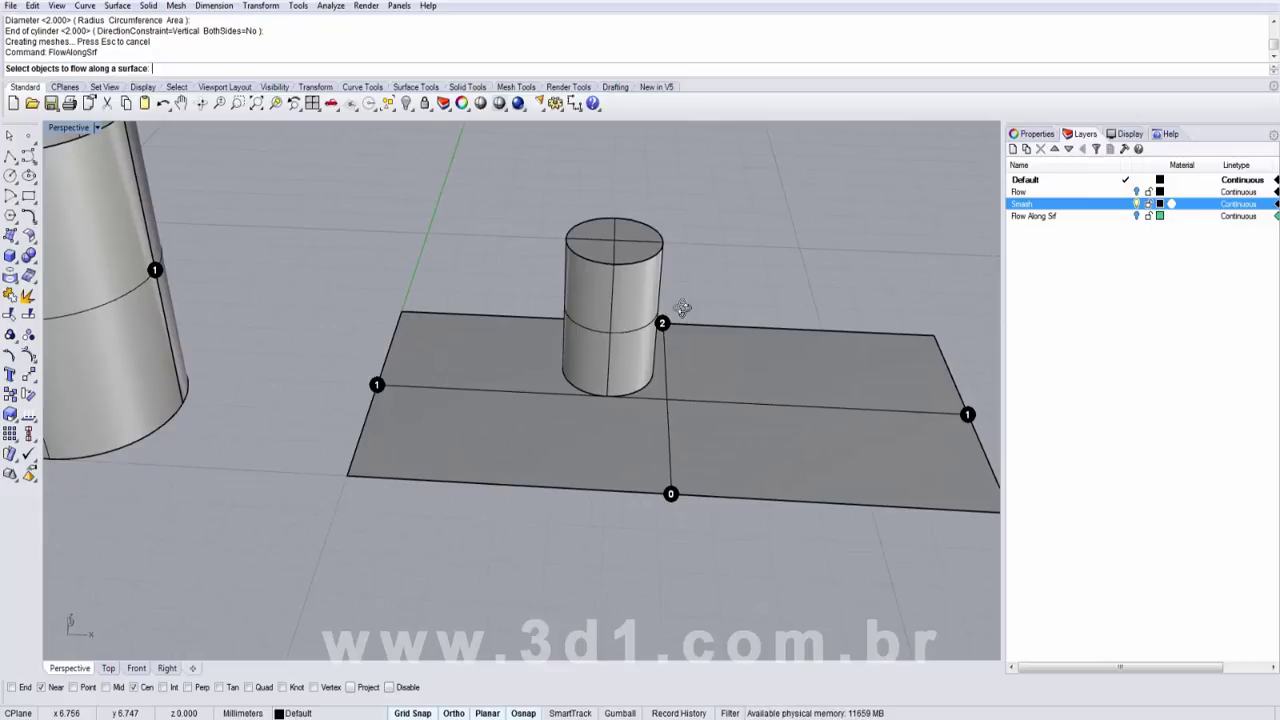
{"action": "left_click", "coordinate": [623, 295]}
{"action": "key", "text": "Return"}
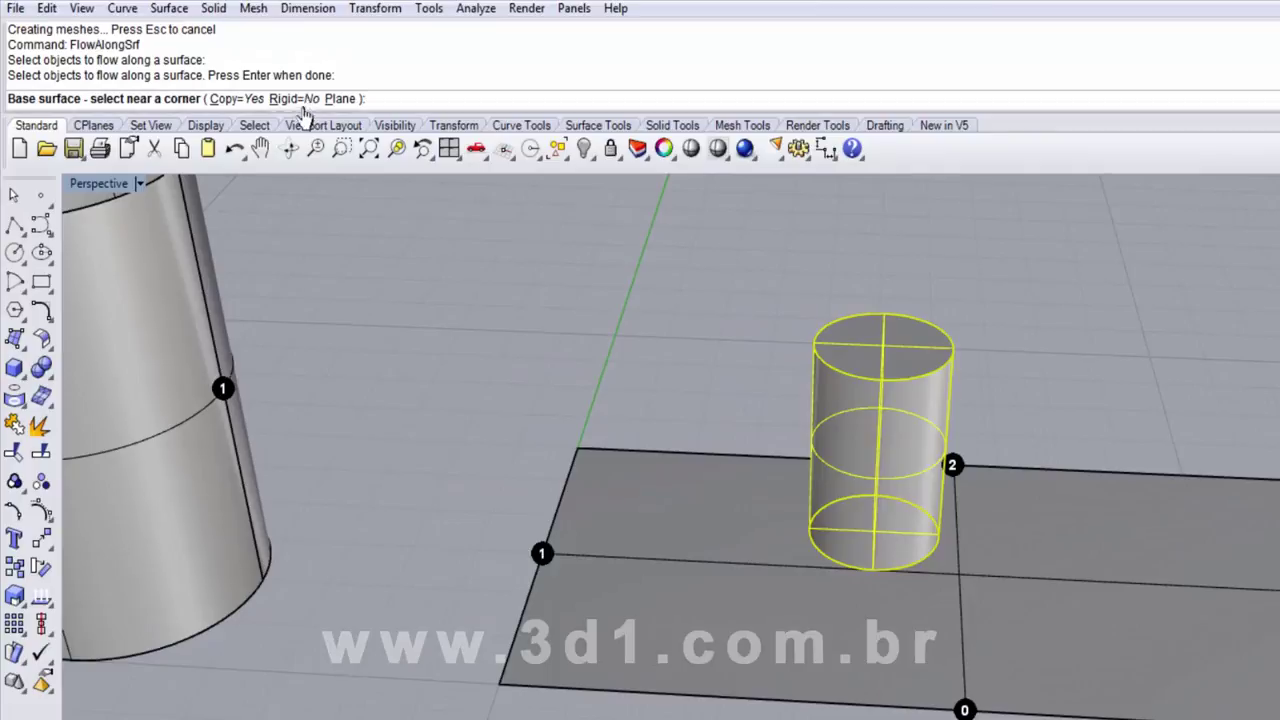
{"action": "left_click", "coordinate": [294, 99]}
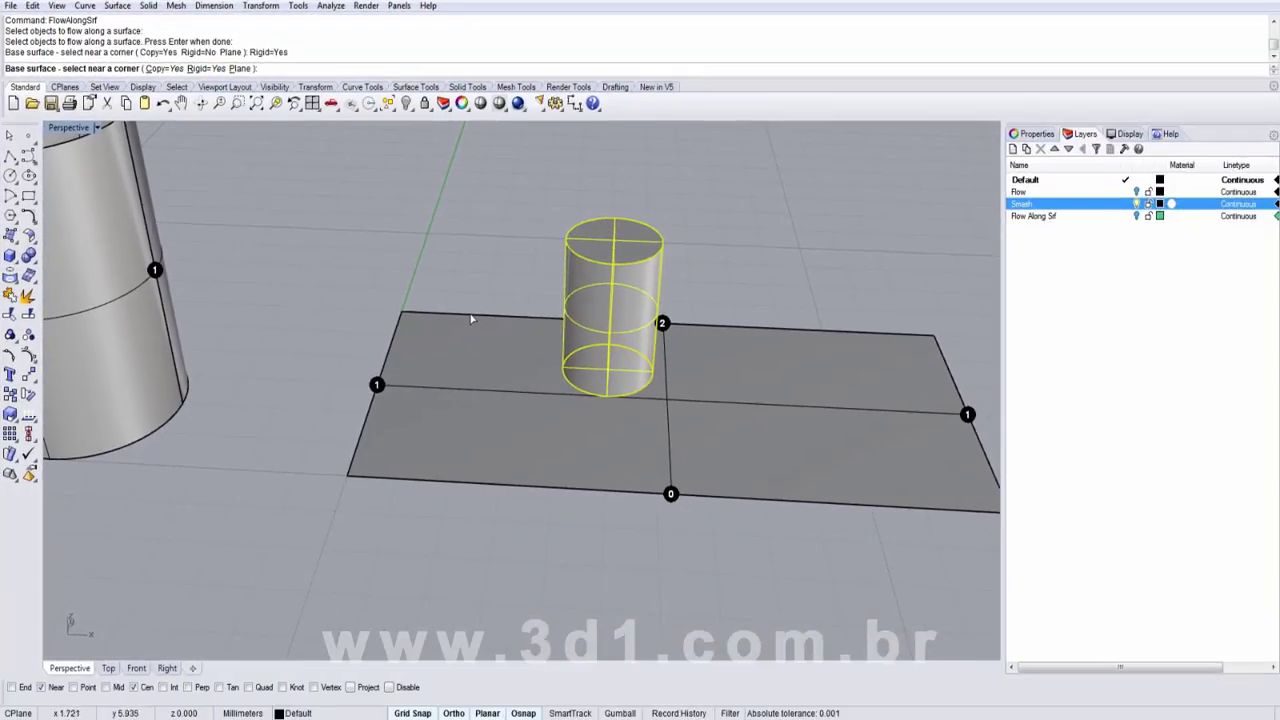
{"action": "right_click_drag", "start_coordinate": [464, 316], "coordinate": [435, 366]}
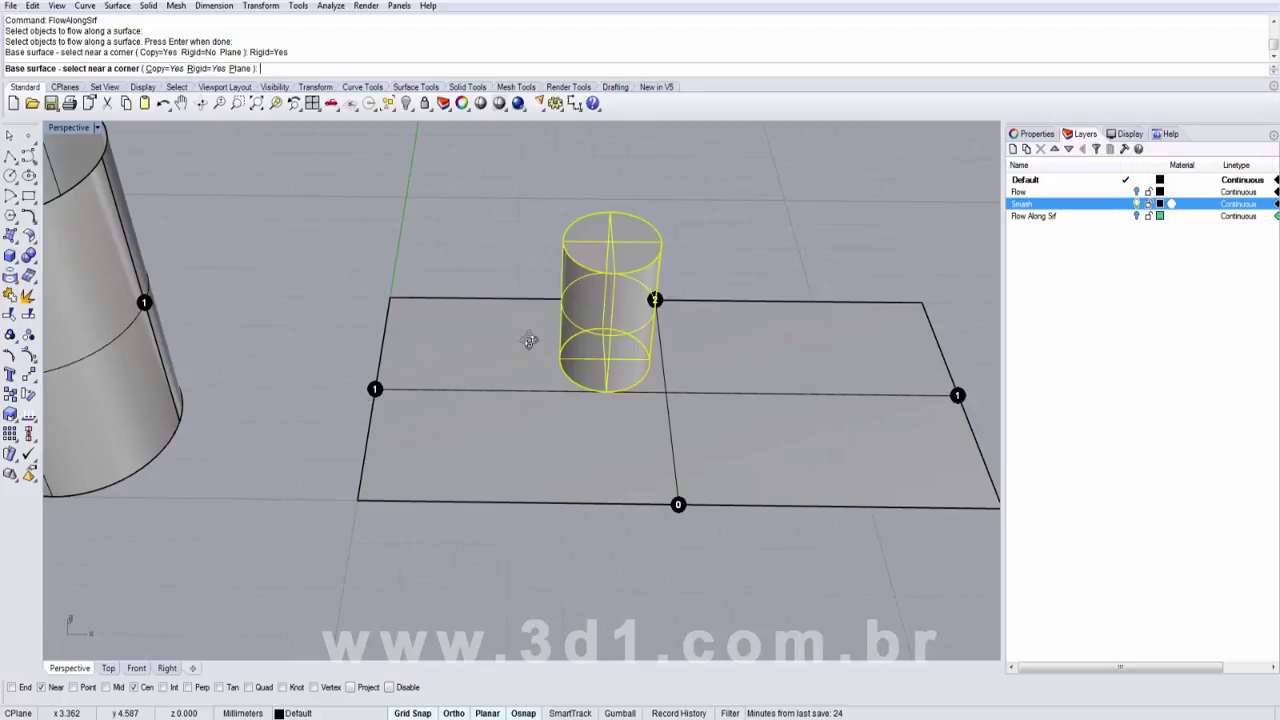
{"action": "right_click_drag", "start_coordinate": [523, 337], "coordinate": [346, 403]}
{"action": "left_click", "coordinate": [474, 353]}
{"action": "left_click", "coordinate": [295, 360]}
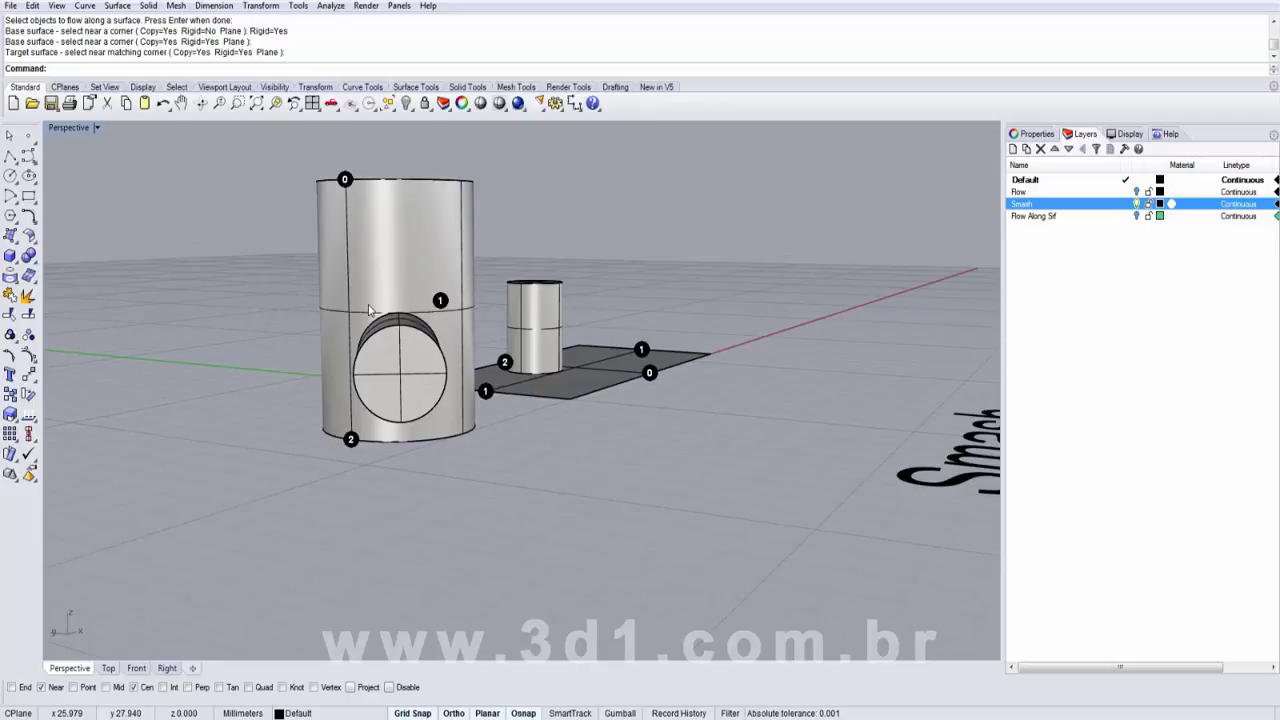
{"action": "right_click_drag", "start_coordinate": [369, 310], "coordinate": [443, 330]}
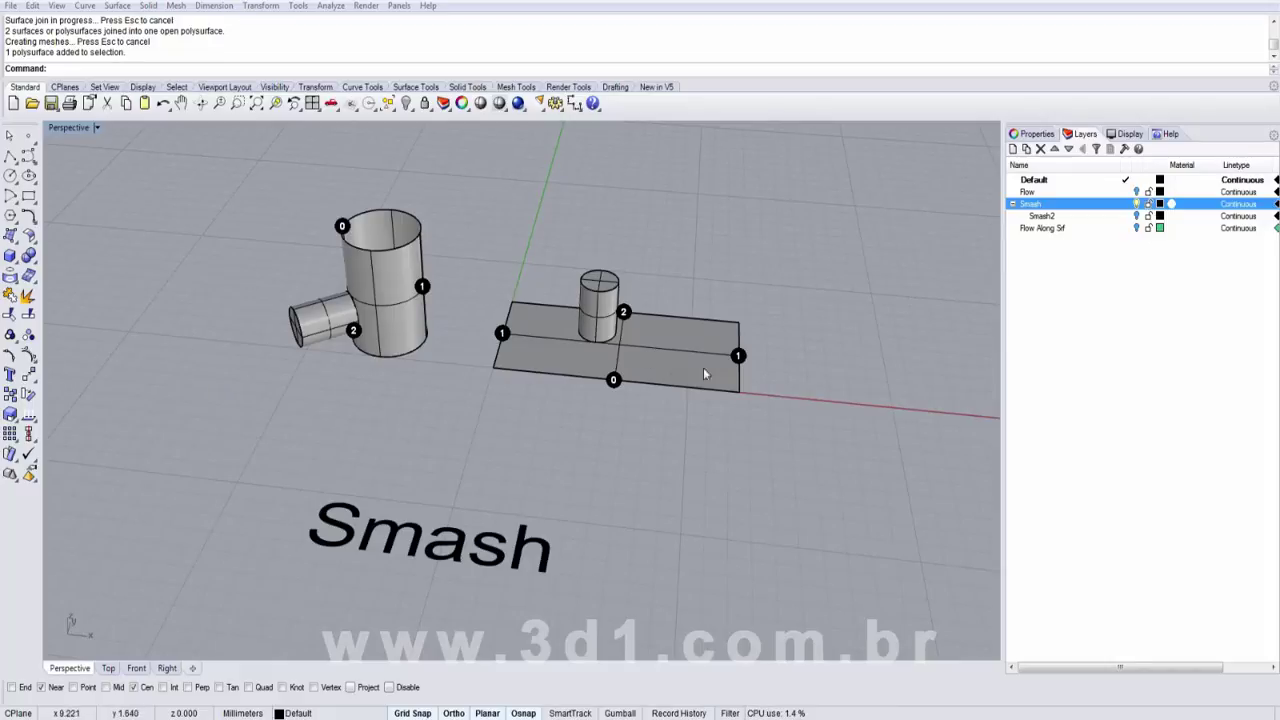
Turn on the Smash2 sublayer to show its doubly curved polysurface along the red axis.
{"action": "left_click", "coordinate": [1136, 216]}
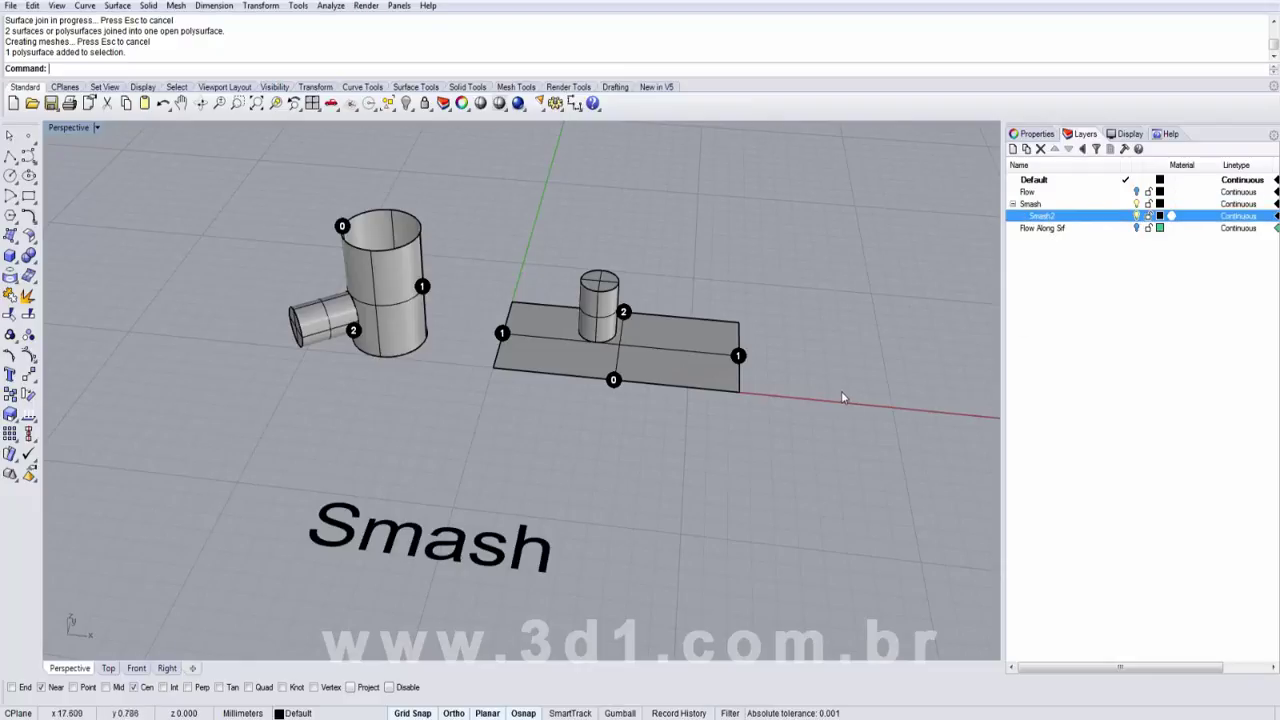
{"action": "right_click_drag", "start_coordinate": [697, 392], "coordinate": [62, 396], "text": "shift"}
{"action": "right_click_drag", "start_coordinate": [611, 431], "coordinate": [554, 428]}
{"action": "right_click_drag", "start_coordinate": [474, 440], "coordinate": [443, 393]}
Smash the curved polysurface with Natural linear direction, Explode=Yes, Labels=Yes and KeepProperties=No.
{"action": "left_click", "coordinate": [443, 393]}
{"action": "right_click_drag", "start_coordinate": [690, 470], "coordinate": [514, 484]}
{"action": "type", "text": "Smash"}
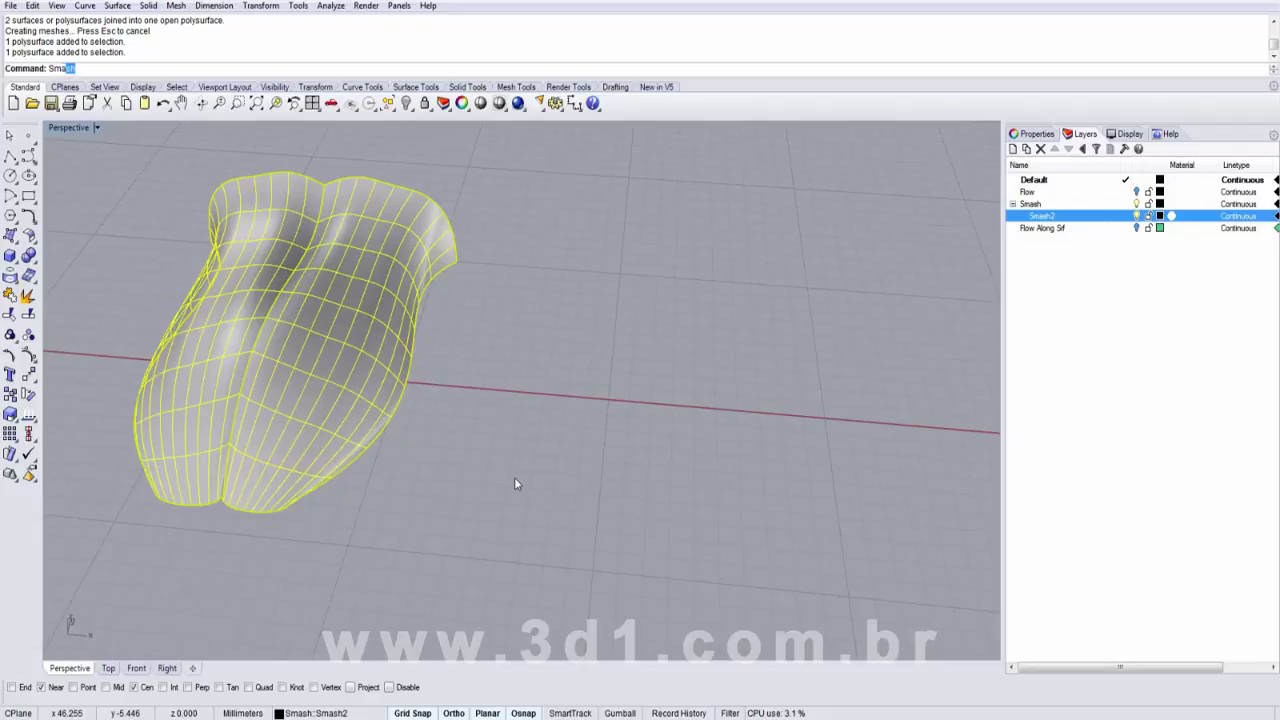
{"action": "key", "text": "Return"}
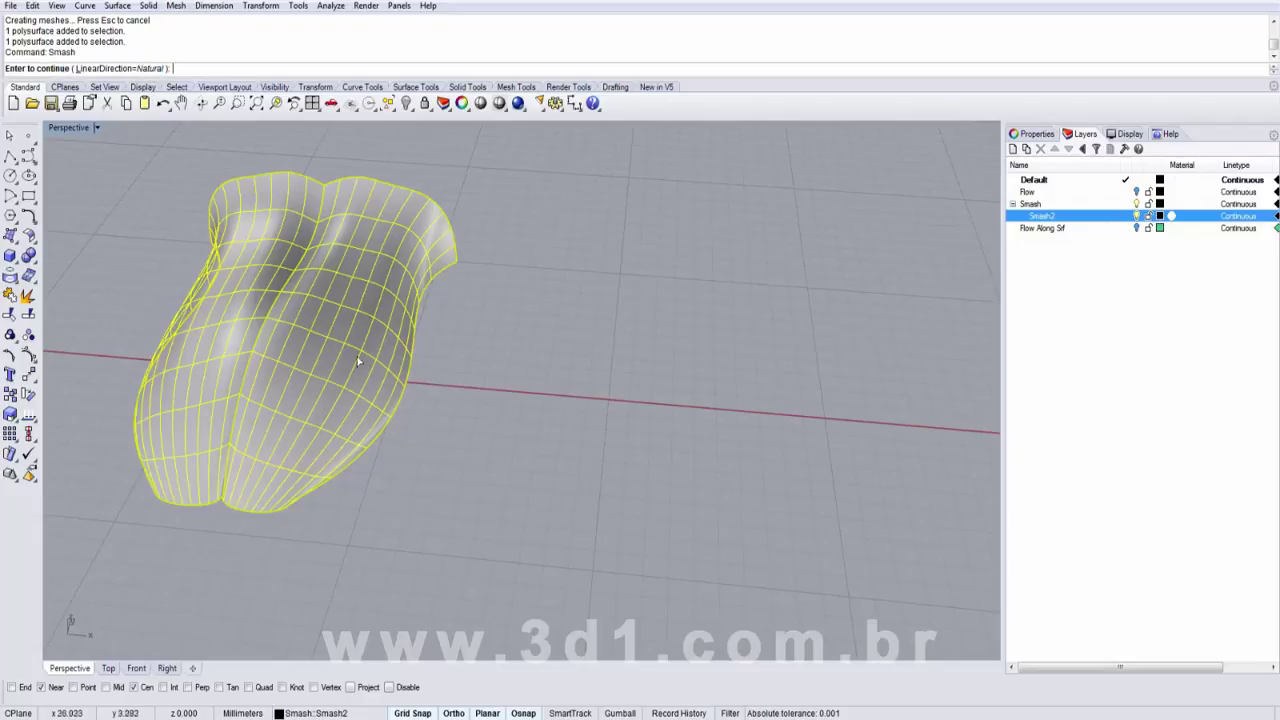
{"action": "key", "text": "Return"}
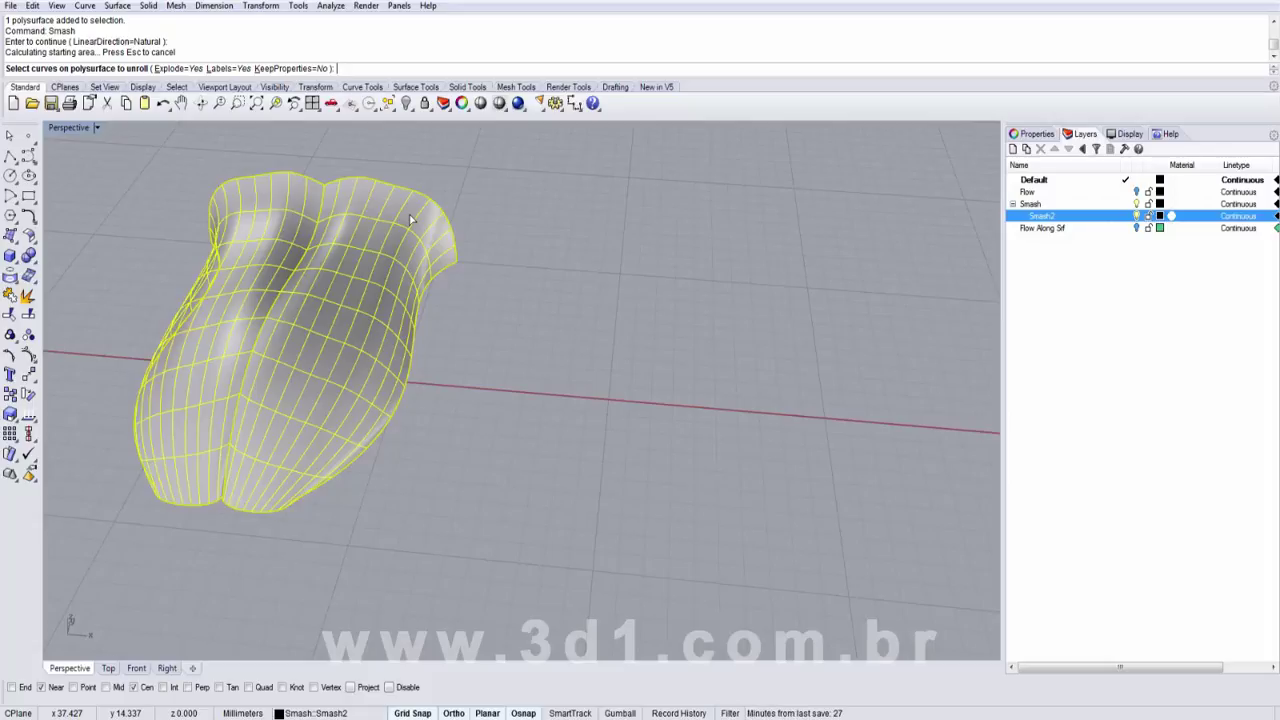
{"action": "key", "text": "Return"}
Move both flattened pieces and their label dots along the red axis, clear of the curved polysurface.
{"action": "scroll", "coordinate": [242, 332], "scroll_direction": "down", "scroll_amount": 5}
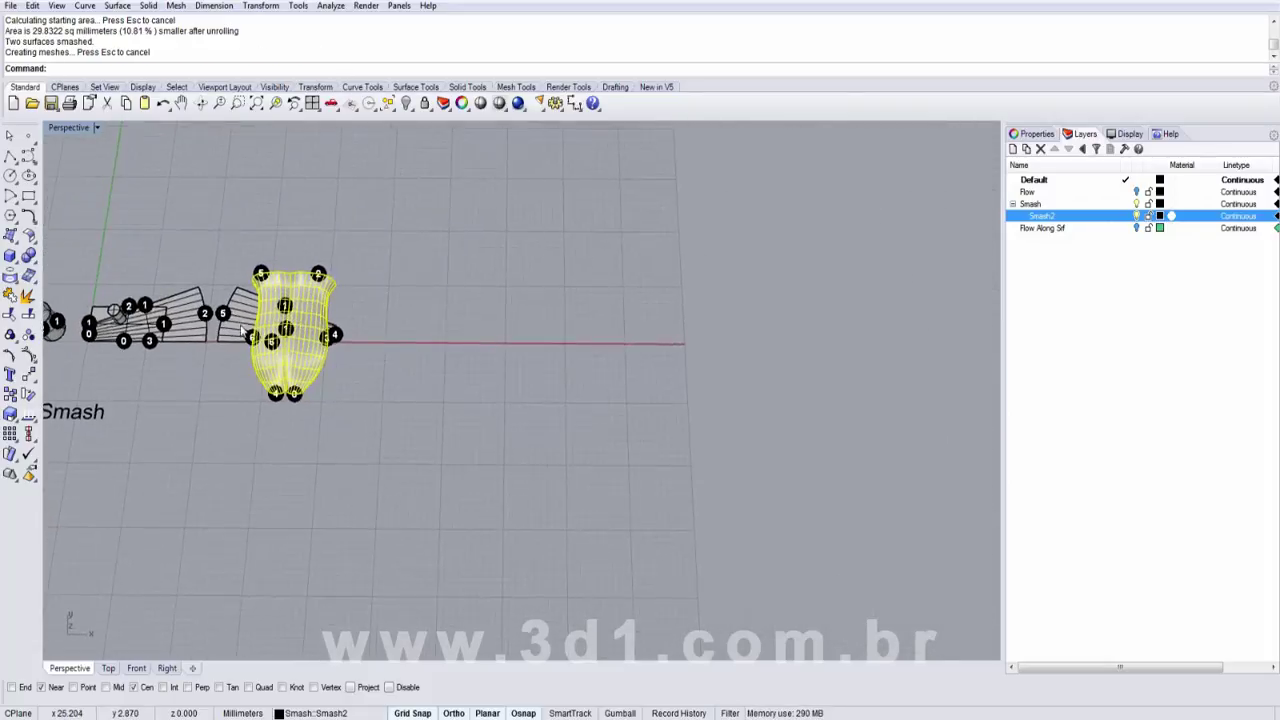
{"action": "scroll", "coordinate": [242, 332], "scroll_direction": "up", "scroll_amount": 6}
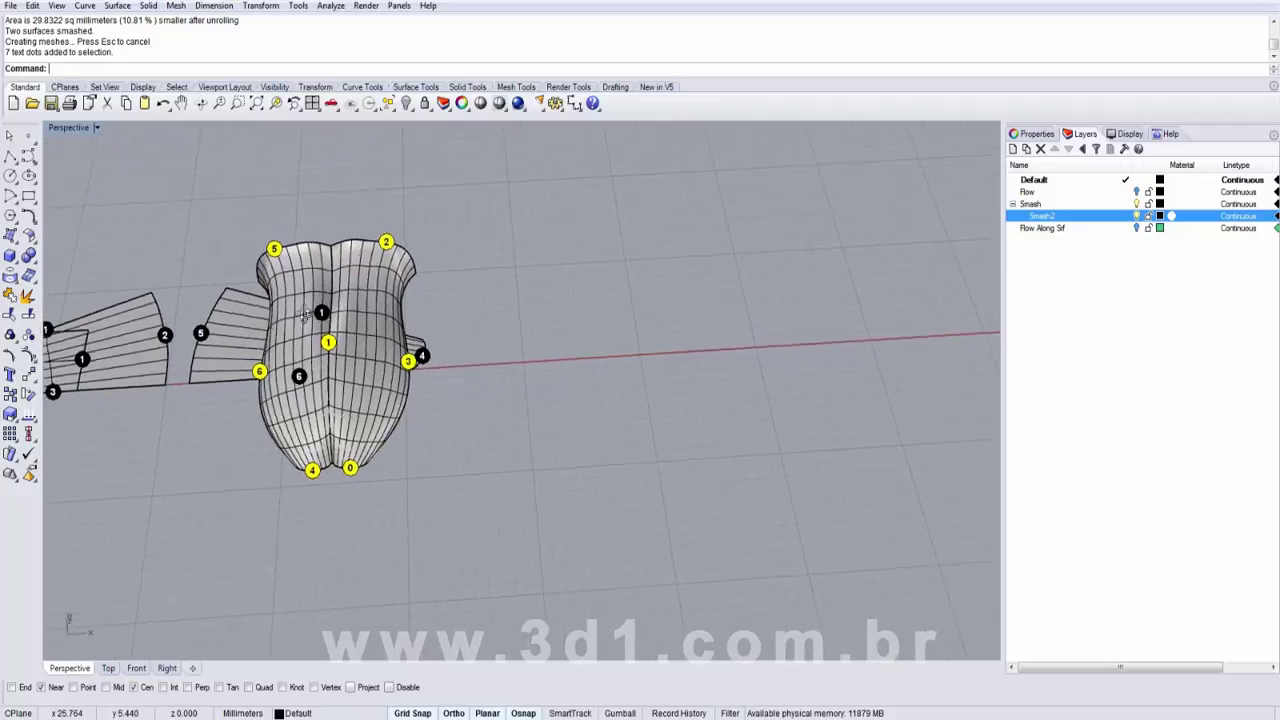
{"action": "right_click_drag", "start_coordinate": [305, 315], "coordinate": [314, 340]}
{"action": "left_click", "coordinate": [198, 362]}
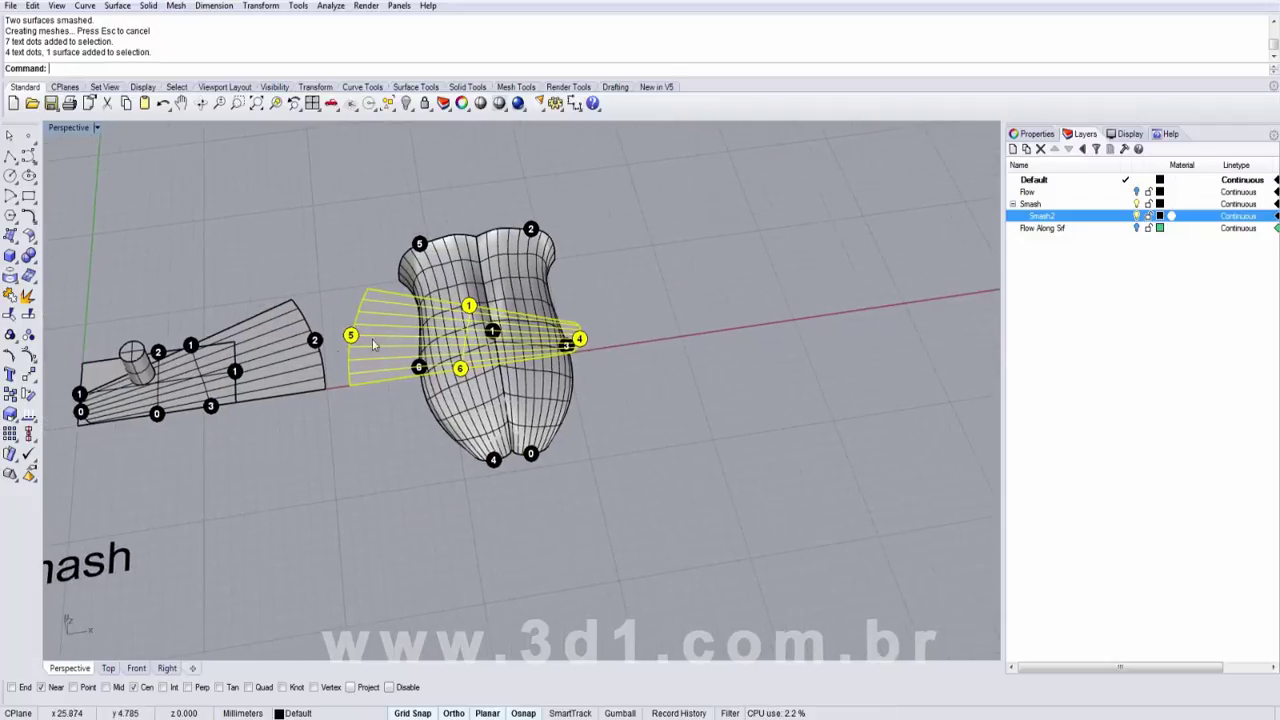
{"action": "left_click", "coordinate": [314, 340]}
{"action": "left_click", "coordinate": [383, 341], "text": "shift"}
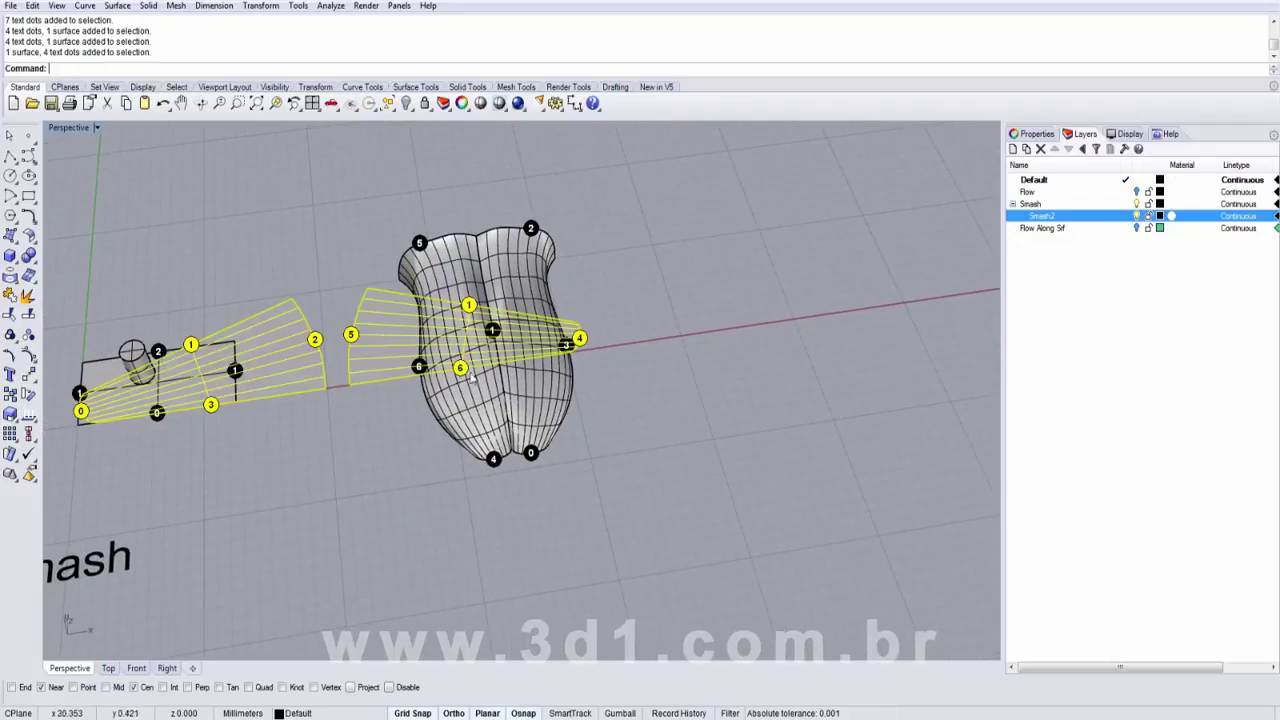
{"action": "right_click_drag", "start_coordinate": [472, 379], "coordinate": [237, 385], "text": "shift"}
{"action": "left_click_drag", "start_coordinate": [176, 362], "coordinate": [723, 312]}
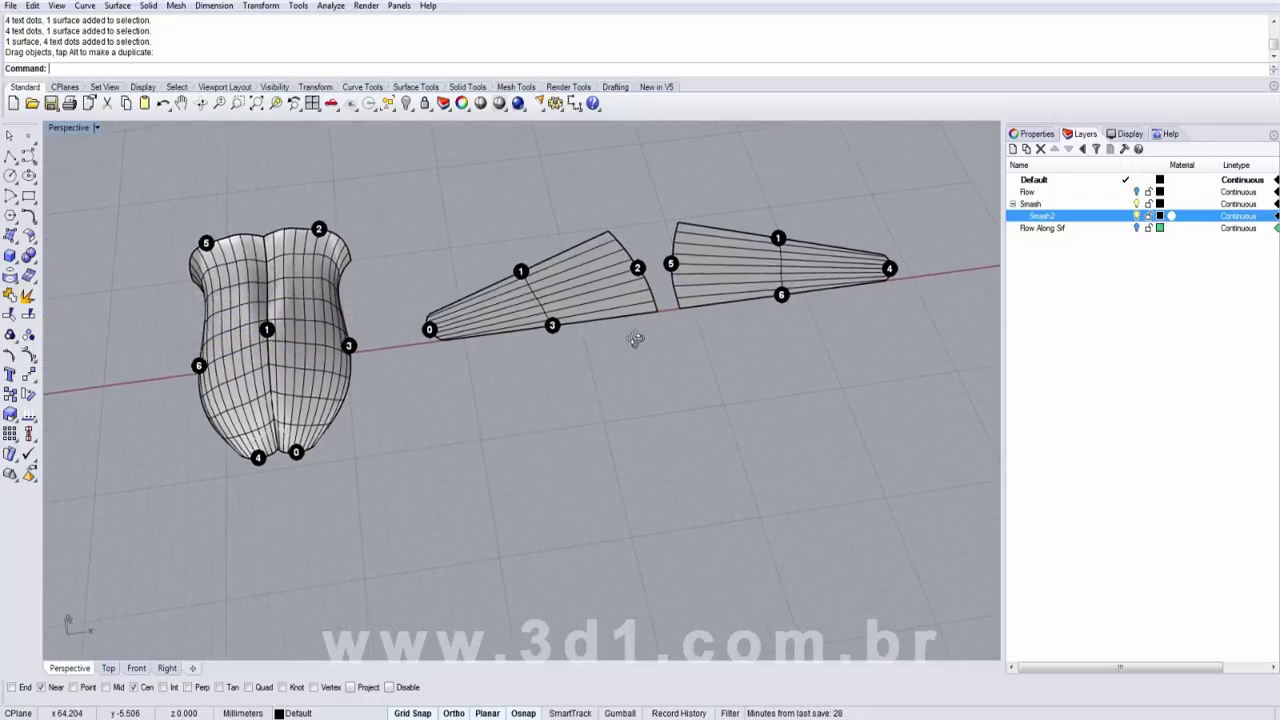
{"action": "right_click_drag", "start_coordinate": [634, 337], "coordinate": [656, 384]}
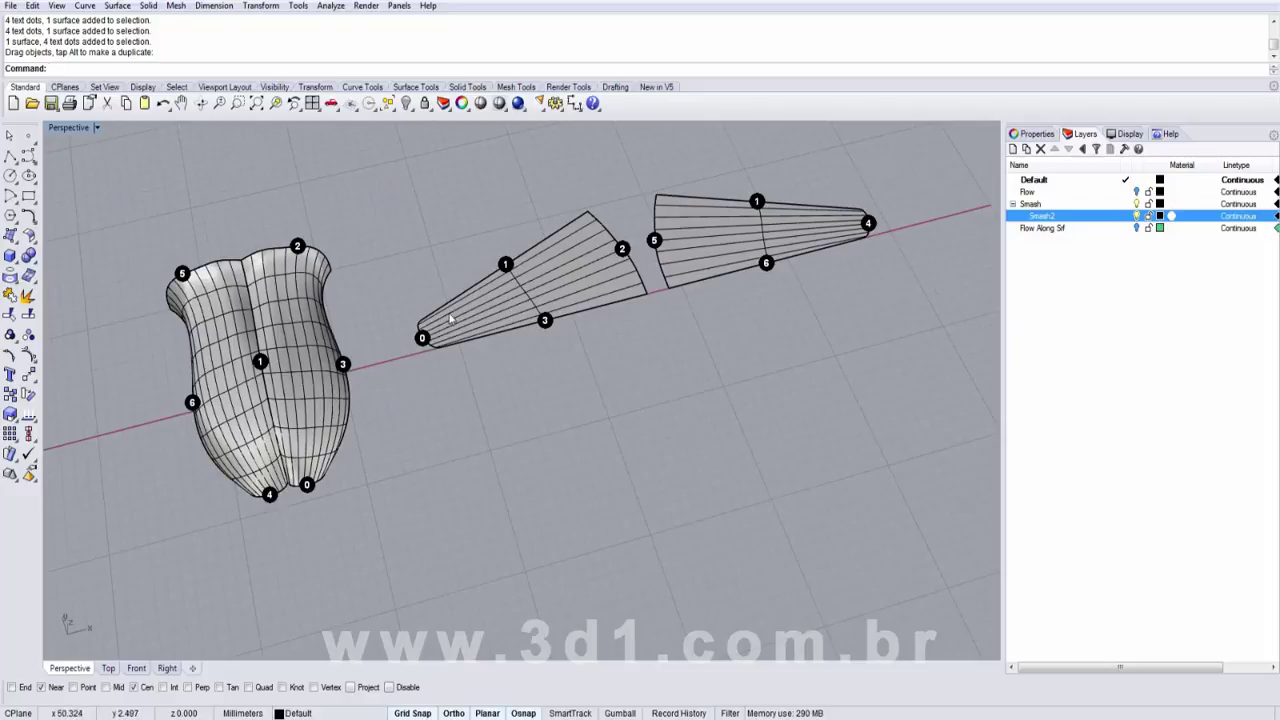
{"action": "scroll", "coordinate": [510, 295], "scroll_direction": "up", "scroll_amount": 3}
{"action": "scroll", "coordinate": [538, 306], "scroll_direction": "up", "scroll_amount": 2}
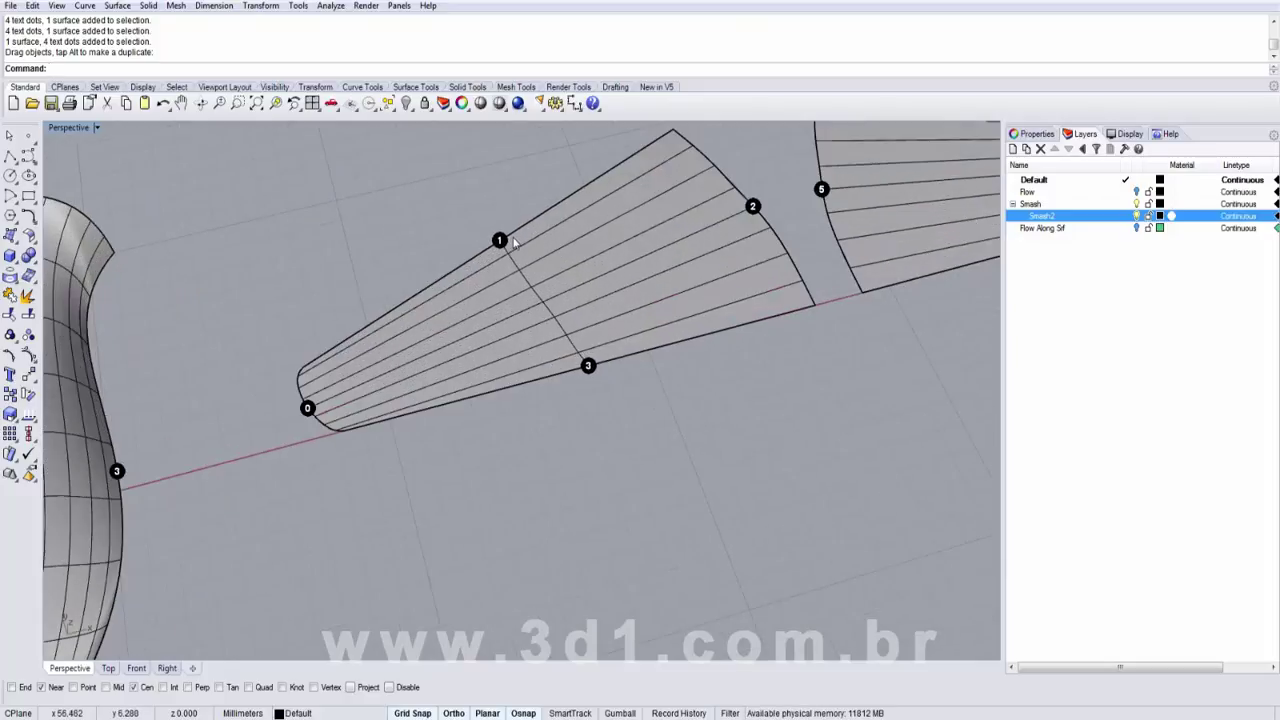
{"action": "scroll", "coordinate": [513, 243], "scroll_direction": "down", "scroll_amount": 5}
{"action": "scroll", "coordinate": [466, 422], "scroll_direction": "up", "scroll_amount": 5}
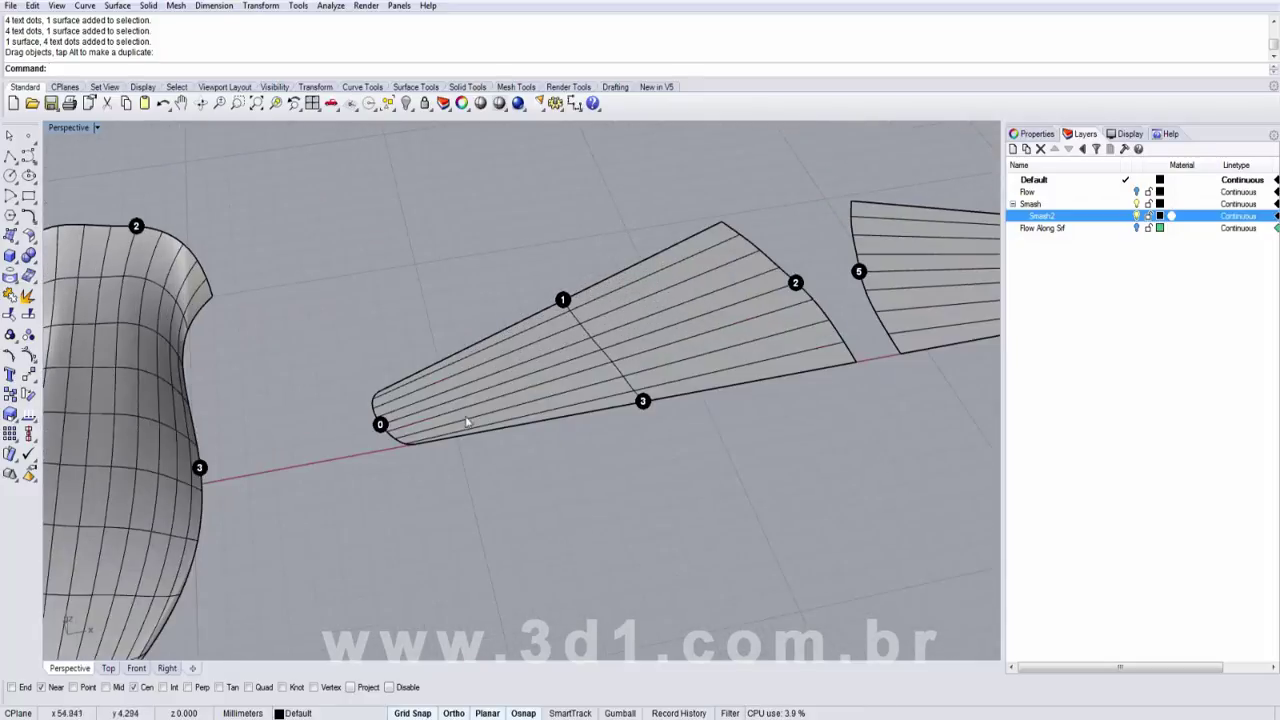
{"action": "right_click_drag", "start_coordinate": [466, 422], "coordinate": [556, 367]}
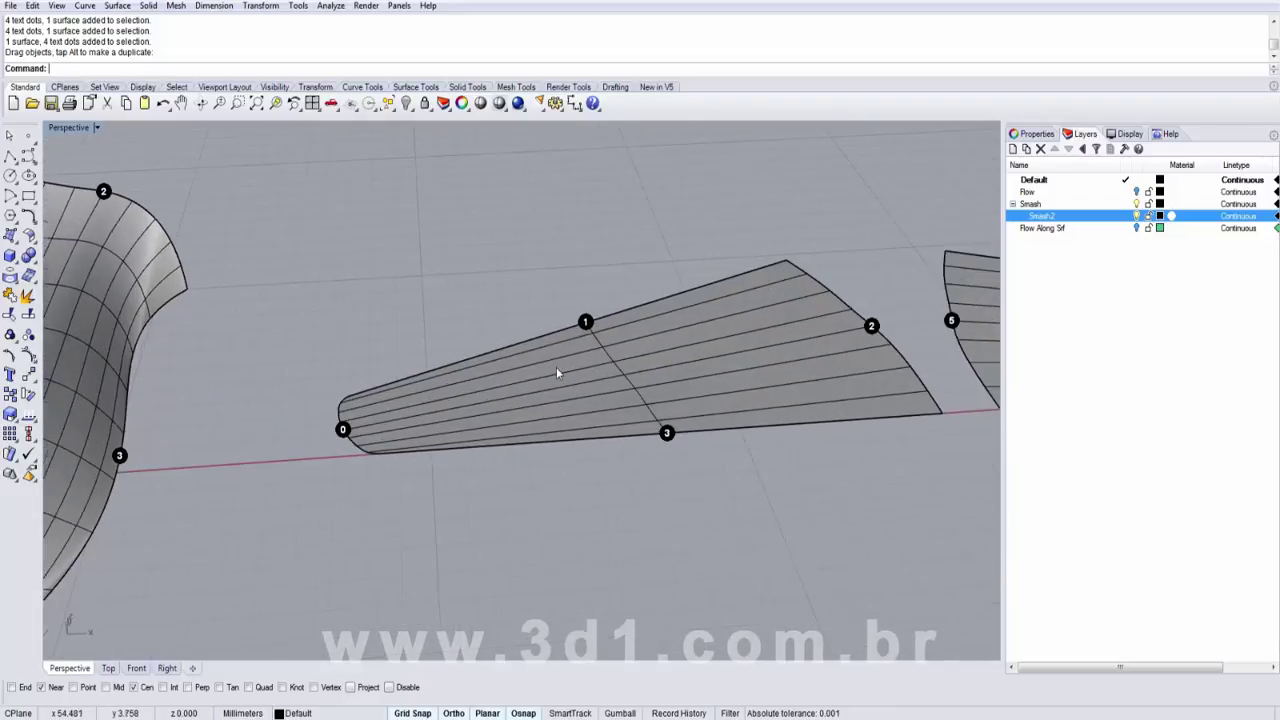
{"action": "left_click", "coordinate": [17, 258]}
{"action": "left_click", "coordinate": [17, 258]}
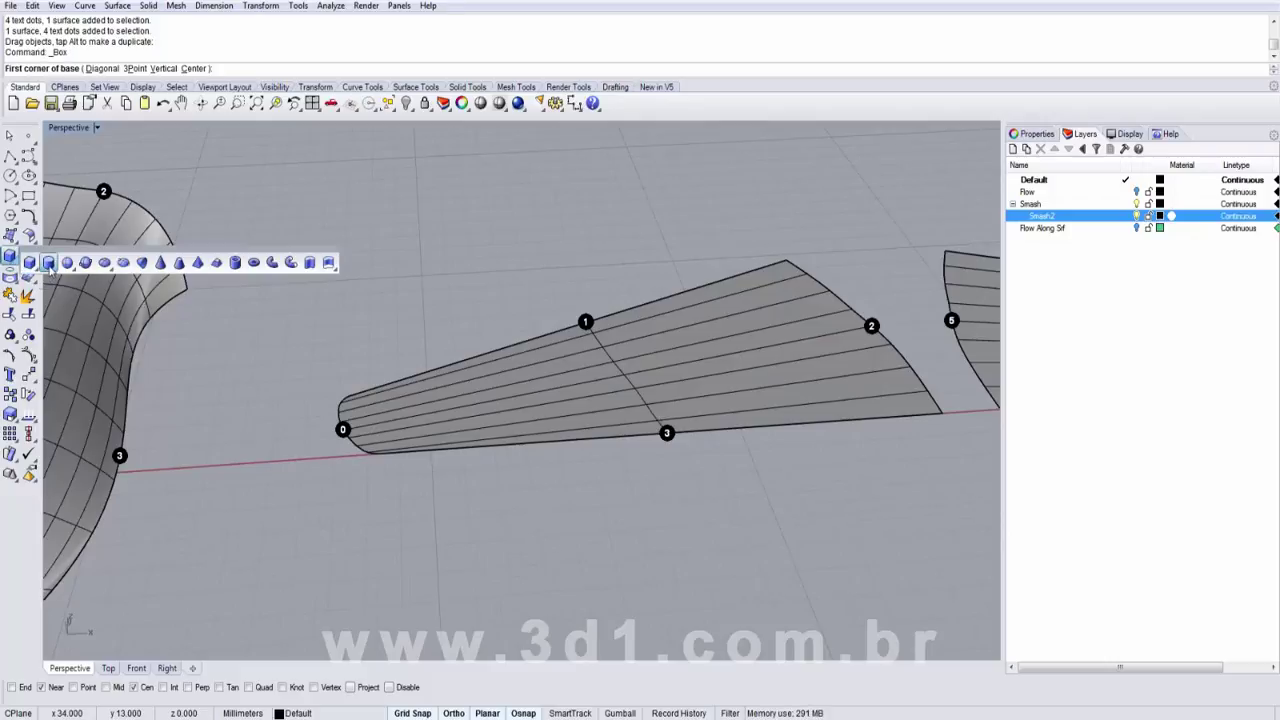
{"action": "left_click", "coordinate": [48, 263]}
{"action": "scroll", "coordinate": [420, 412], "scroll_direction": "up", "scroll_amount": 2}
{"action": "left_click", "coordinate": [370, 416]}
{"action": "scroll", "coordinate": [370, 414], "scroll_direction": "down", "scroll_amount": 6}
{"action": "key", "text": "Escape"}
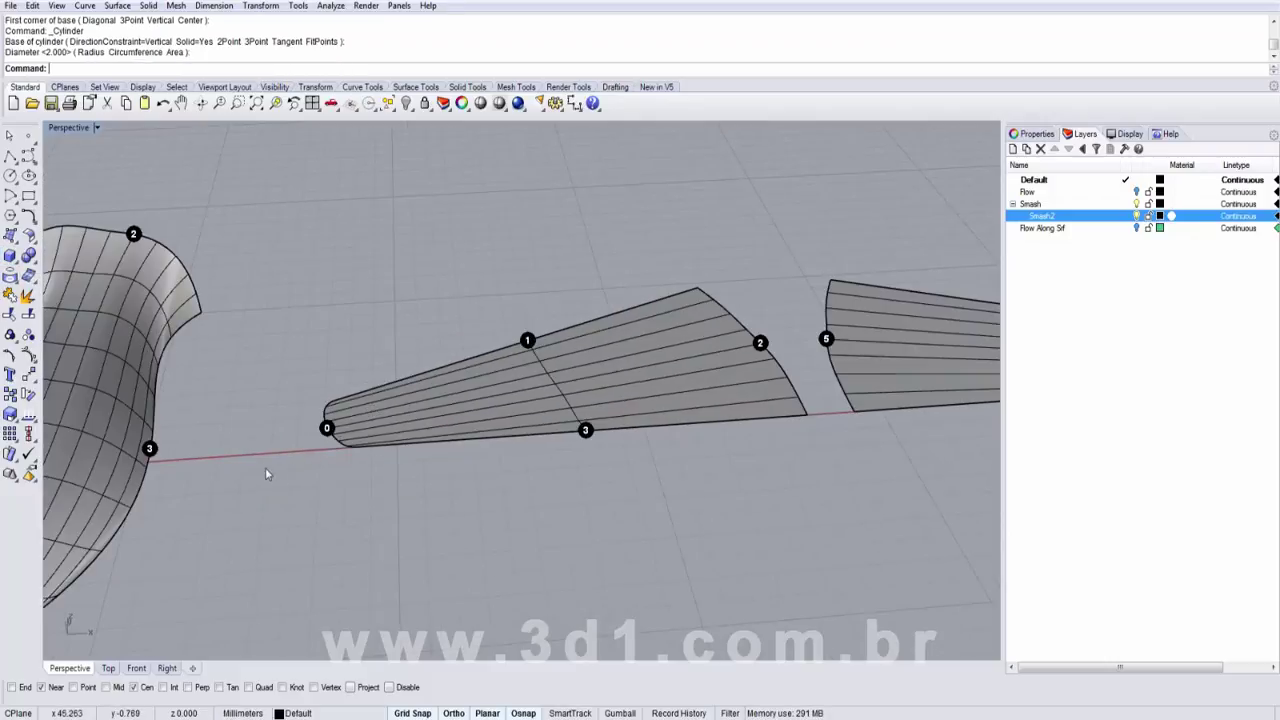
With grid snap off, draw a small vertical solid cylinder on the flattened piece beside label 0, base centre at about x 48, y 1.4.
{"action": "right_click_drag", "start_coordinate": [265, 467], "coordinate": [650, 353], "text": "shift"}
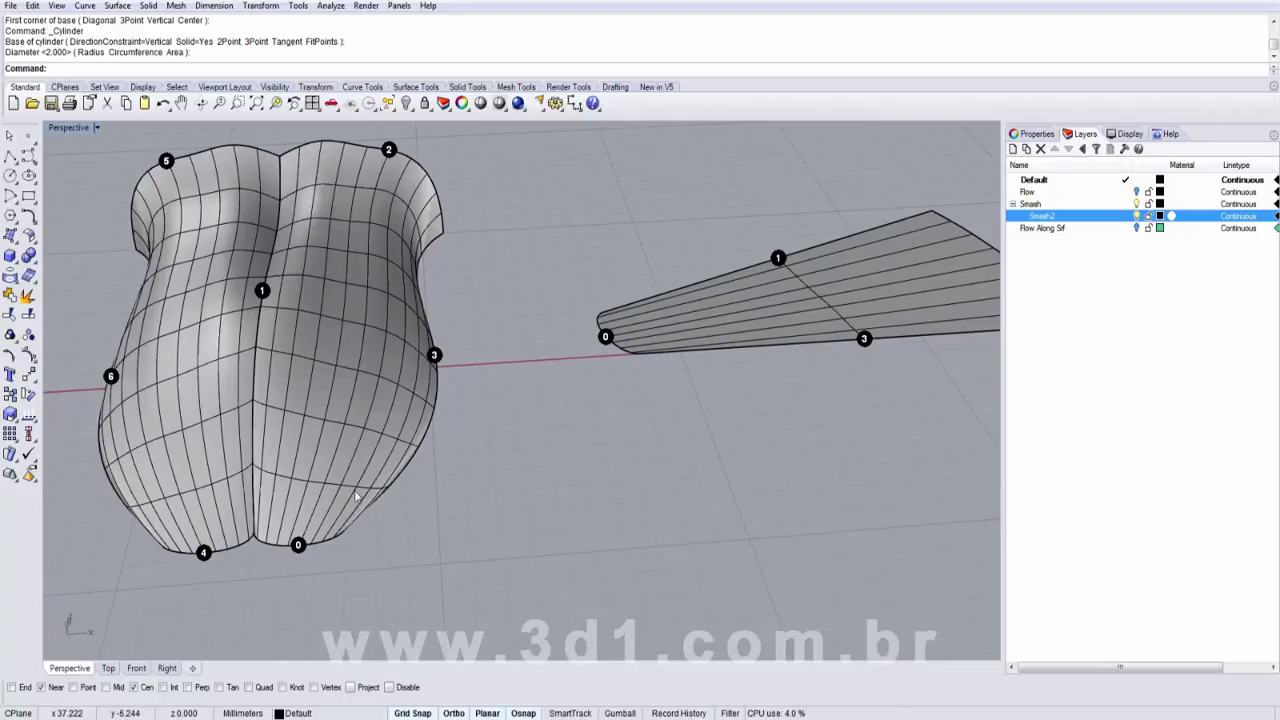
{"action": "scroll", "coordinate": [728, 264], "scroll_direction": "up", "scroll_amount": 2}
{"action": "middle_click", "coordinate": [604, 393]}
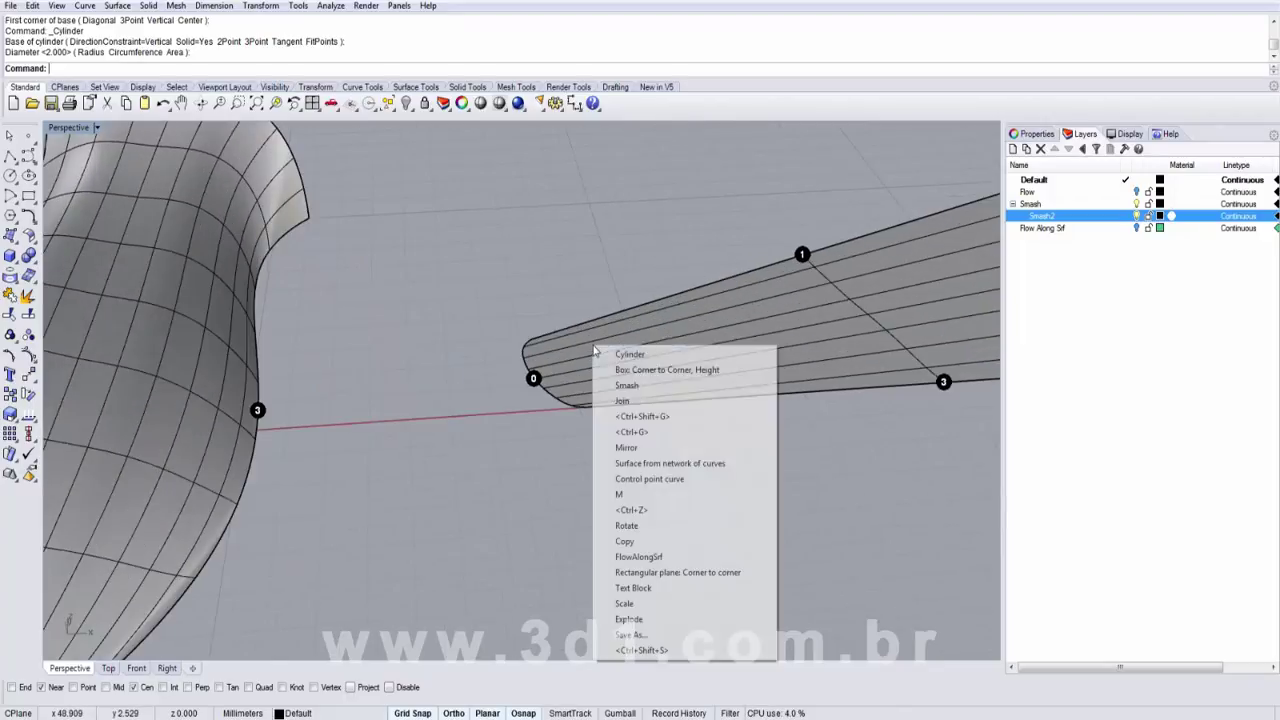
{"action": "left_click", "coordinate": [614, 355]}
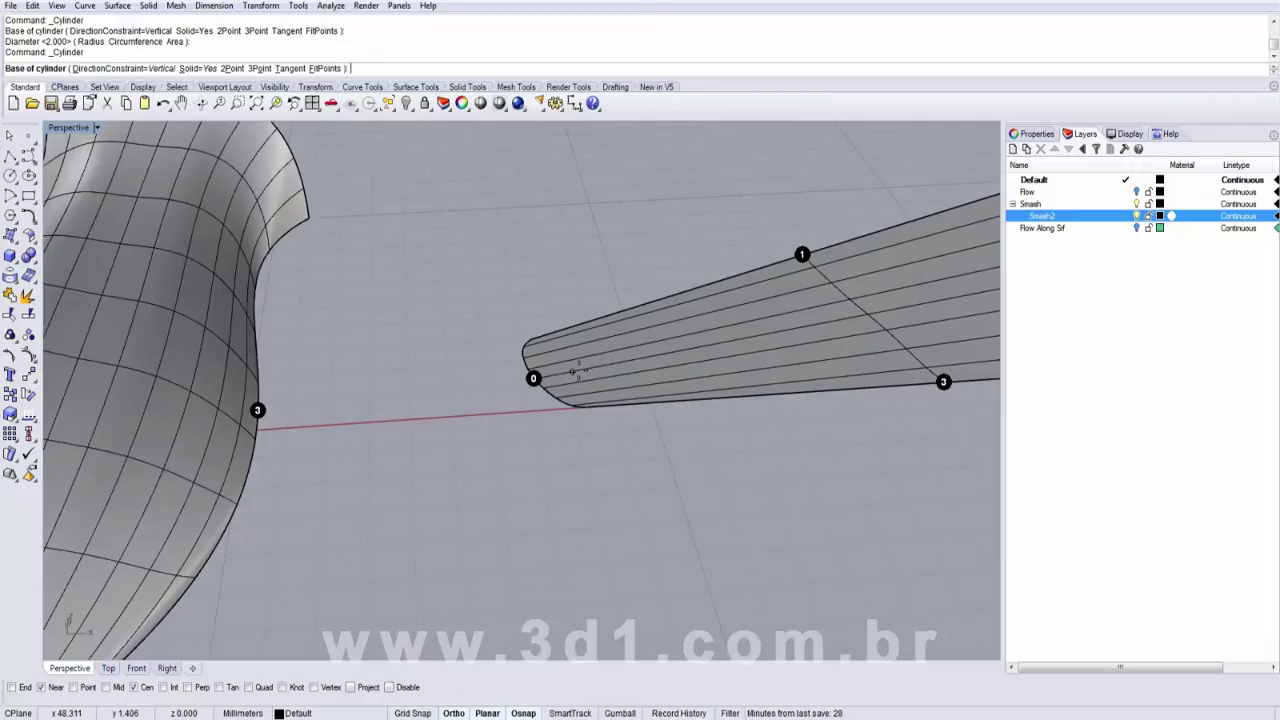
{"action": "left_click", "coordinate": [575, 371]}
{"action": "left_click", "coordinate": [579, 369]}
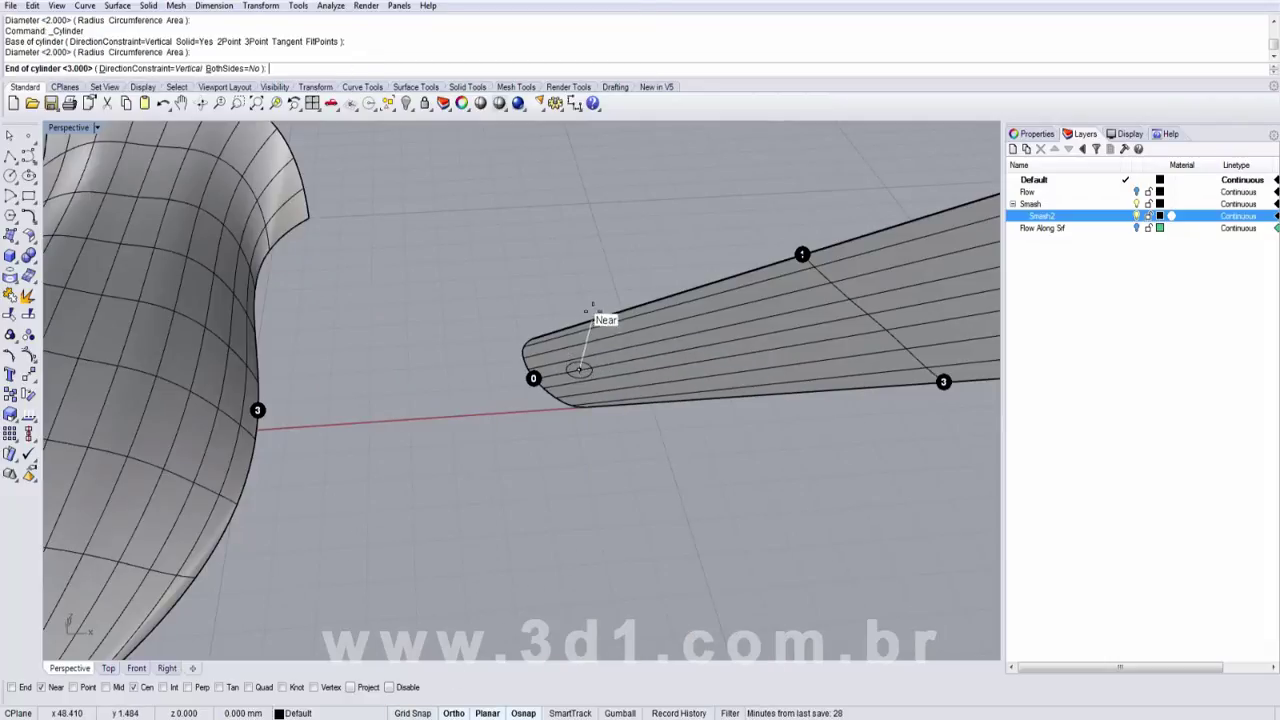
{"action": "left_click", "coordinate": [586, 325]}
{"action": "scroll", "coordinate": [585, 330], "scroll_direction": "down", "scroll_amount": 4}
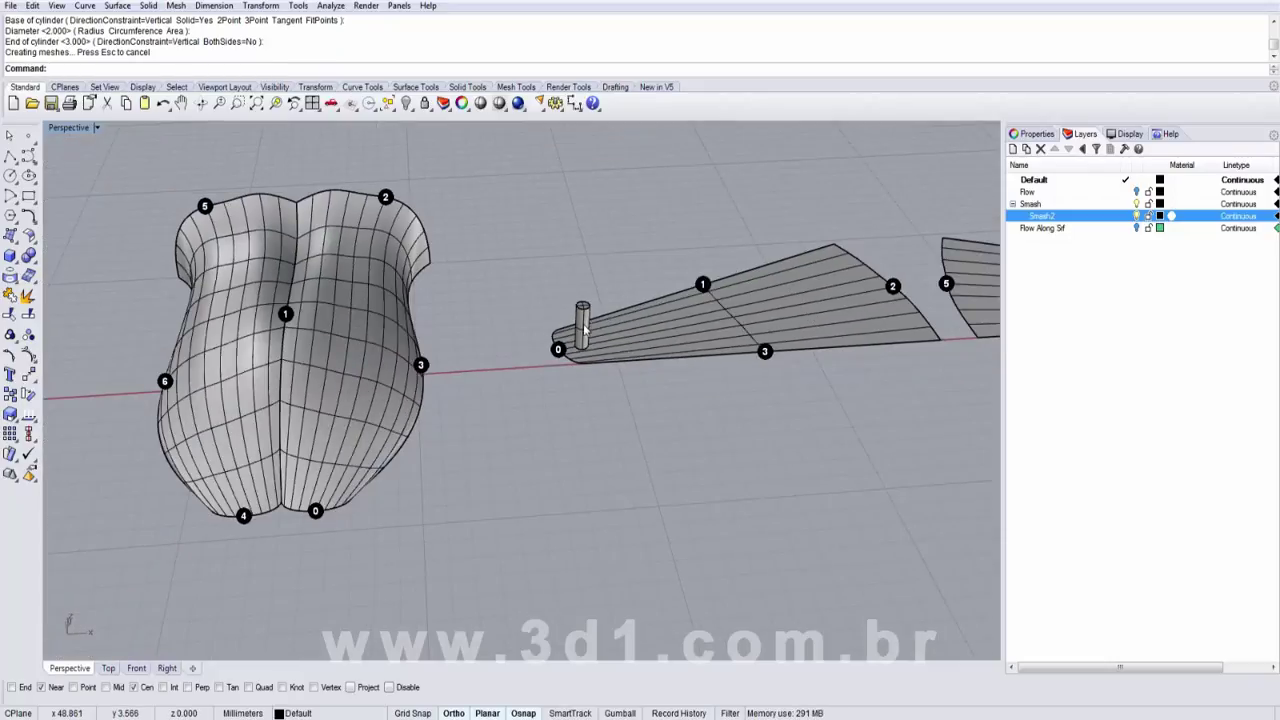
Flow a copy of the cylinder from the flattened piece onto the polysurface's matching corner at label 0, using FlowAlongSrf with Copy=Yes and Rigid=Yes.
{"action": "scroll", "coordinate": [583, 336], "scroll_direction": "up", "scroll_amount": 1}
{"action": "type", "text": "FlowAlong"}
{"action": "type", "text": "S"}
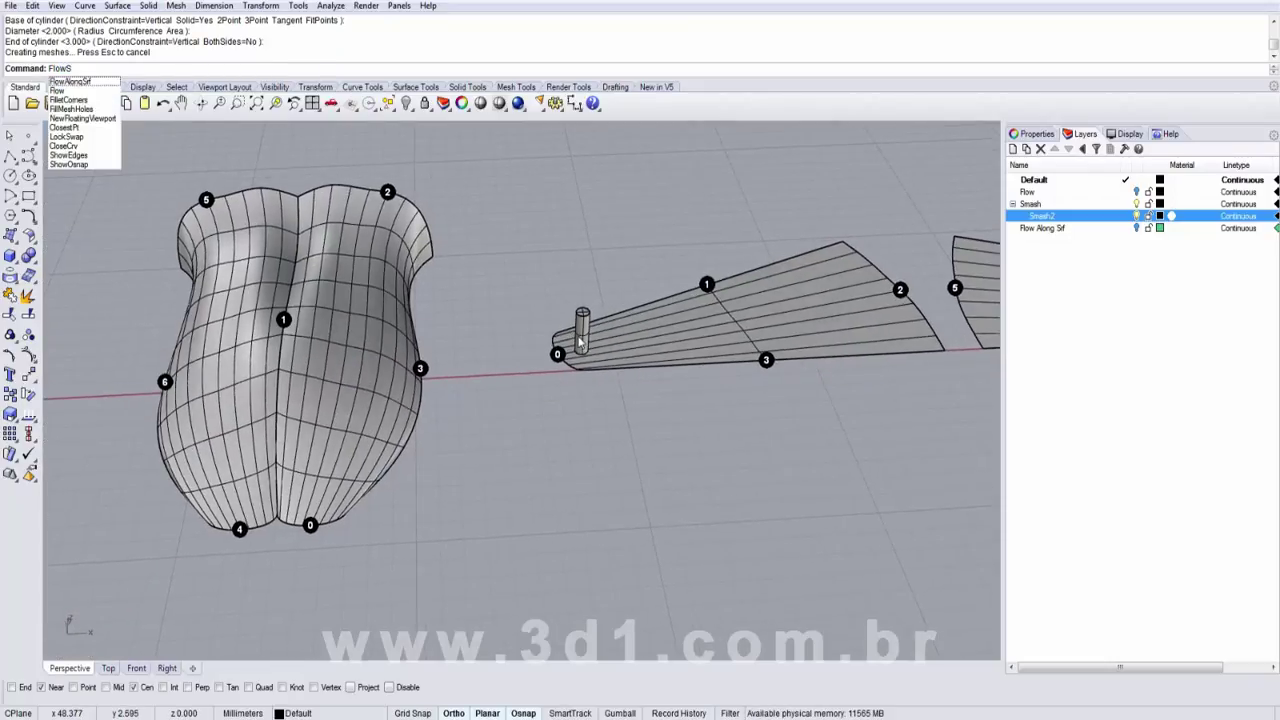
{"action": "key", "text": "Return"}
{"action": "left_click", "coordinate": [582, 320]}
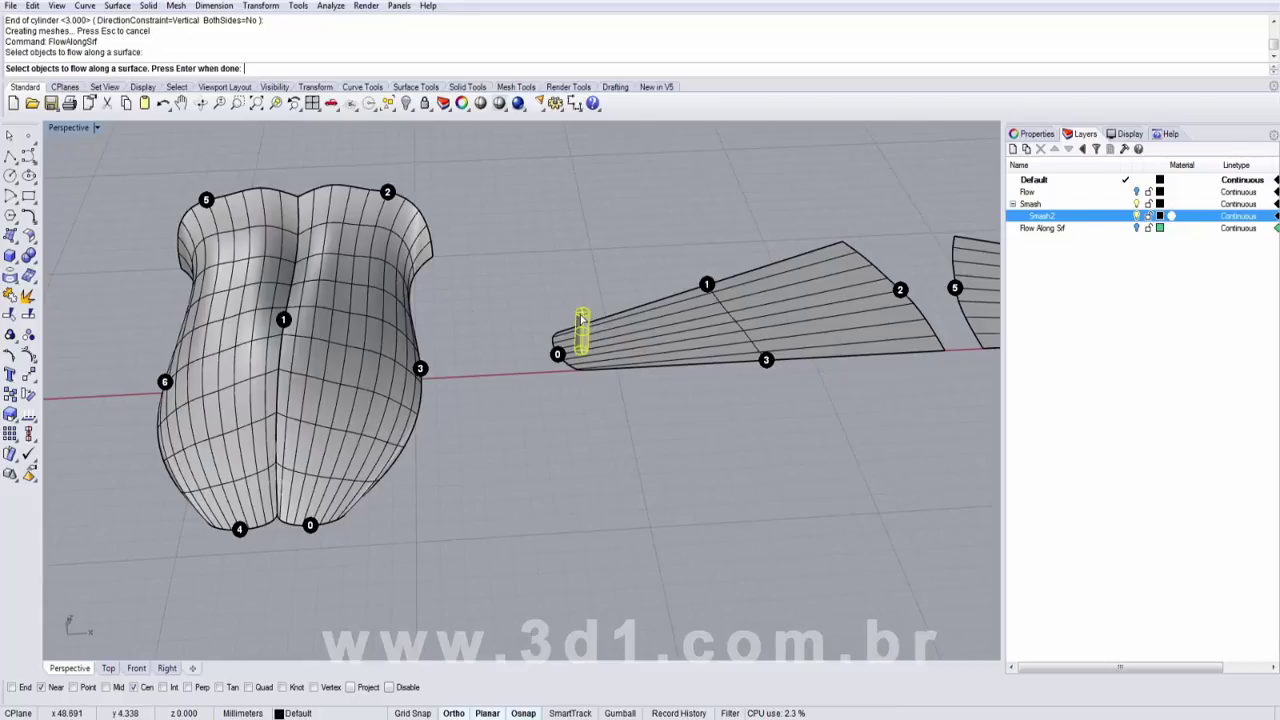
{"action": "key", "text": "Return"}
{"action": "scroll", "coordinate": [595, 366], "scroll_direction": "up", "scroll_amount": 2}
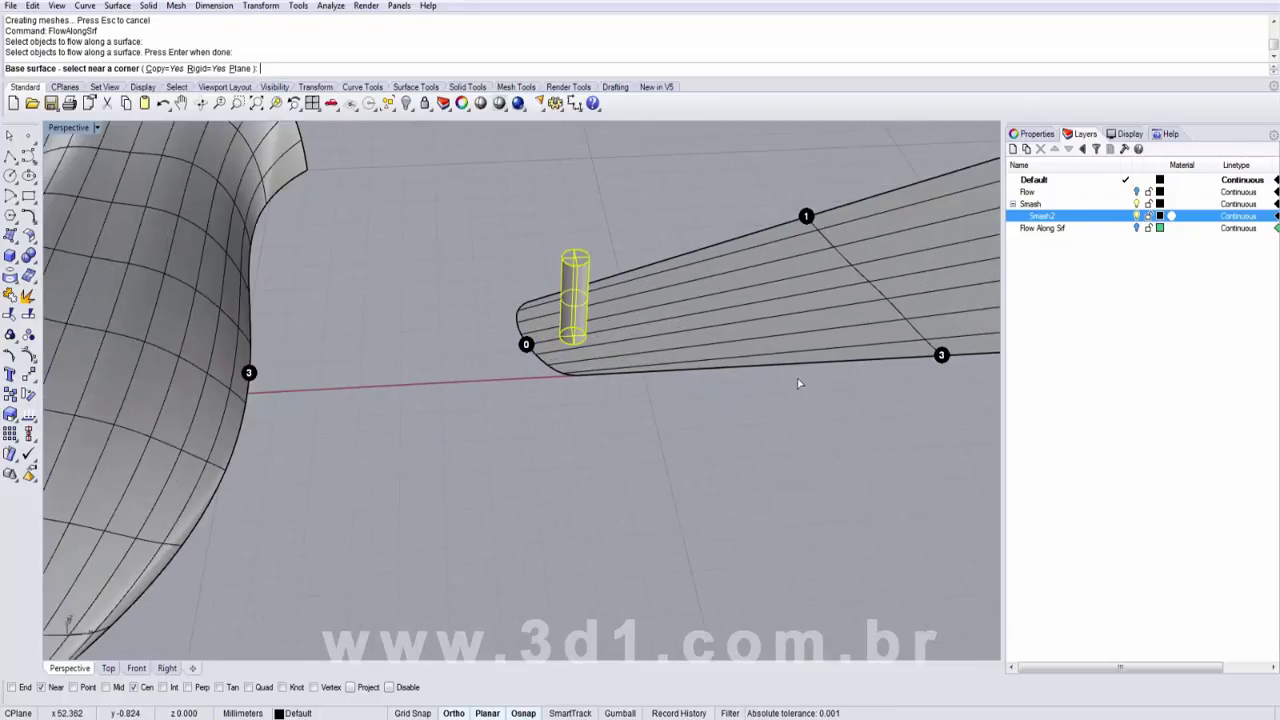
{"action": "left_click", "coordinate": [647, 360]}
{"action": "scroll", "coordinate": [623, 363], "scroll_direction": "down", "scroll_amount": 3}
{"action": "scroll", "coordinate": [340, 400], "scroll_direction": "up", "scroll_amount": 3}
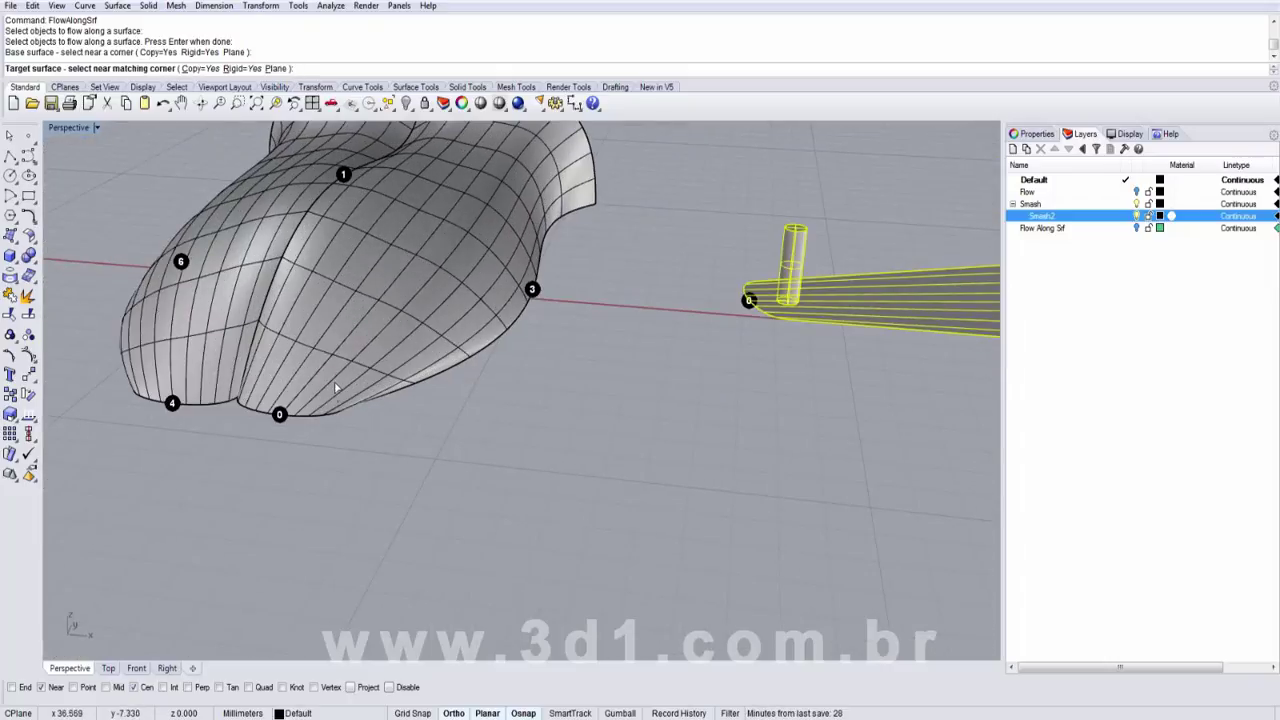
{"action": "left_click", "coordinate": [342, 401]}
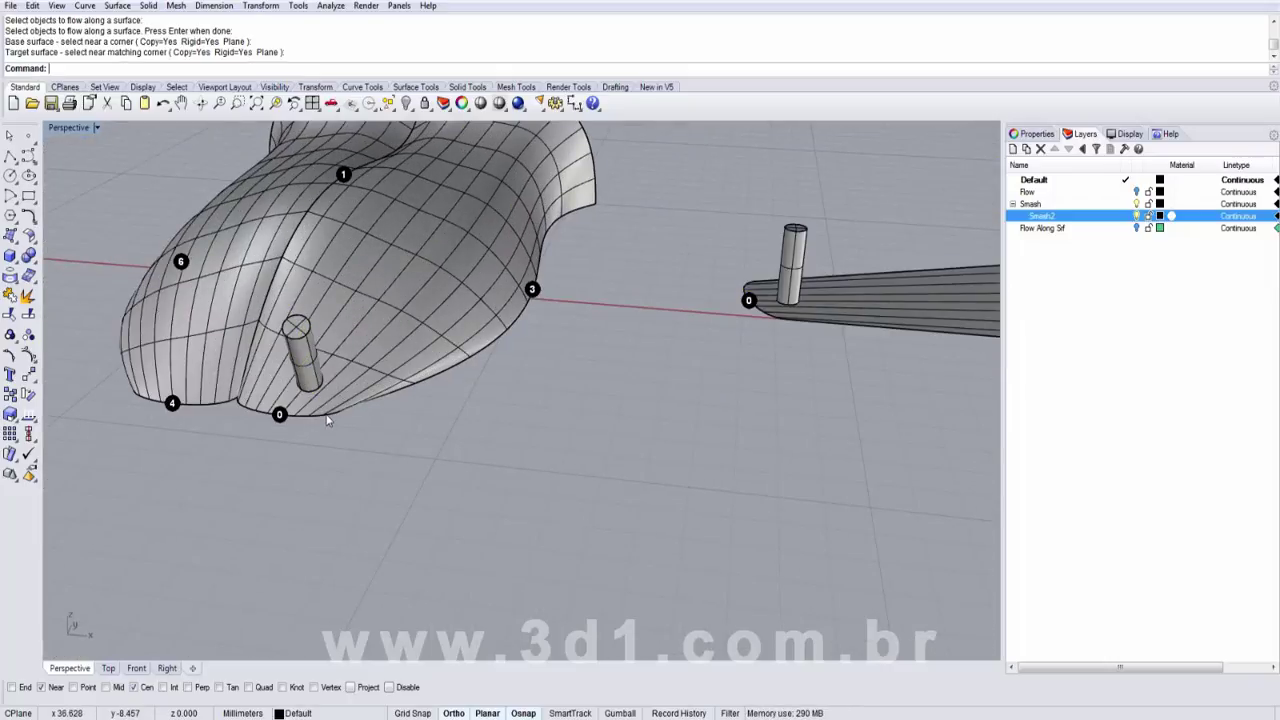
Turn on Record History and leave the cylinder on the flattened piece deselected.
{"action": "right_click_drag", "start_coordinate": [326, 420], "coordinate": [543, 407]}
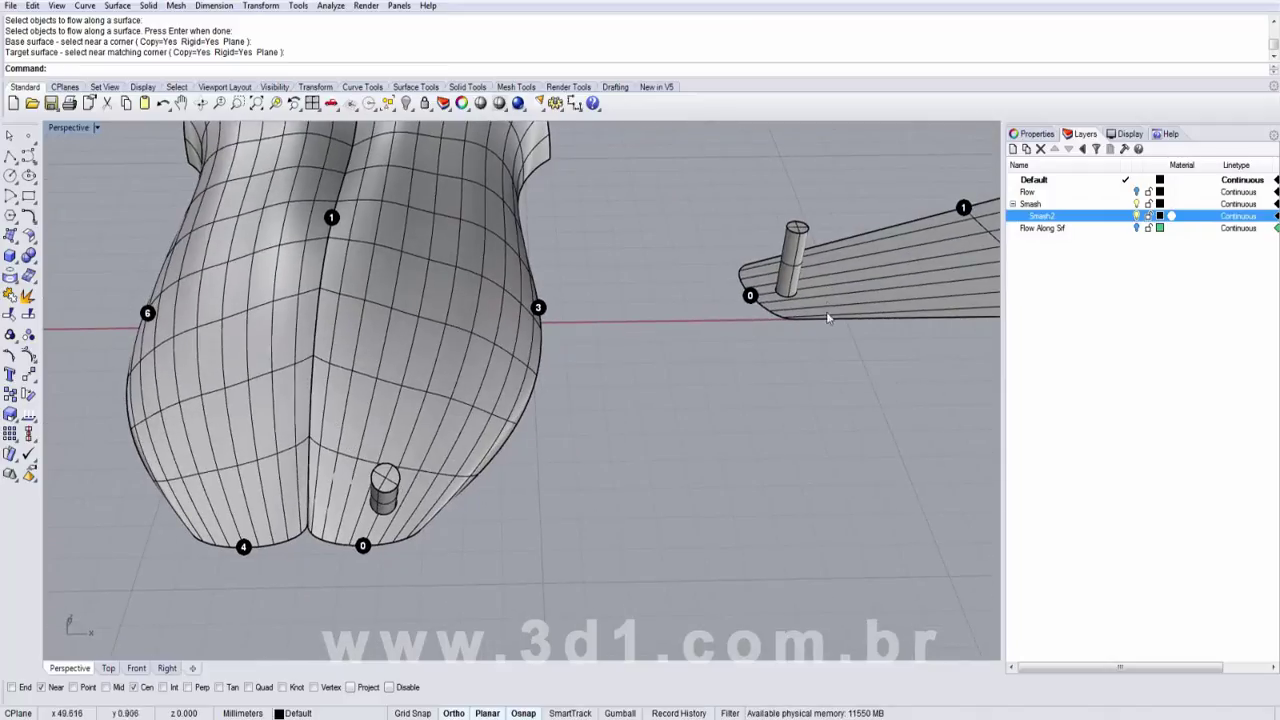
{"action": "right_click_drag", "start_coordinate": [827, 318], "coordinate": [608, 374], "text": "shift"}
{"action": "scroll", "coordinate": [611, 406], "scroll_direction": "down", "scroll_amount": 6}
{"action": "scroll", "coordinate": [590, 372], "scroll_direction": "up", "scroll_amount": 6}
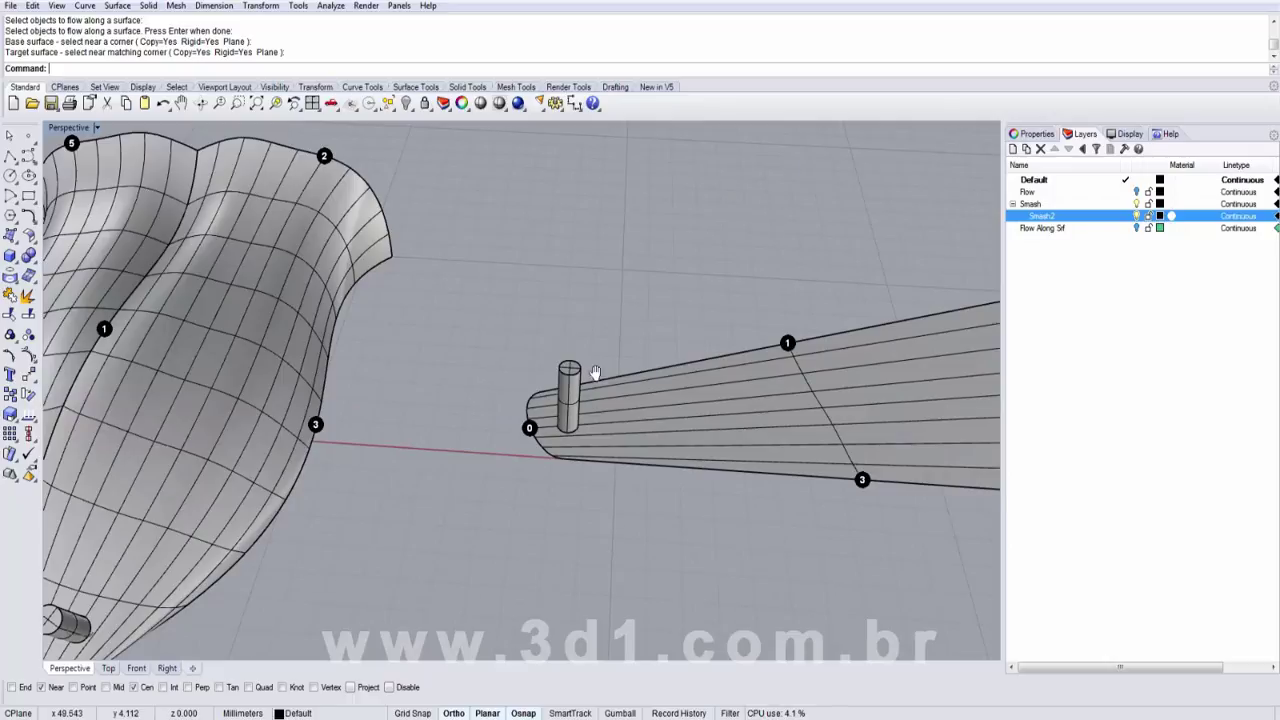
{"action": "scroll", "coordinate": [595, 372], "scroll_direction": "down", "scroll_amount": 3}
{"action": "left_click", "coordinate": [346, 418]}
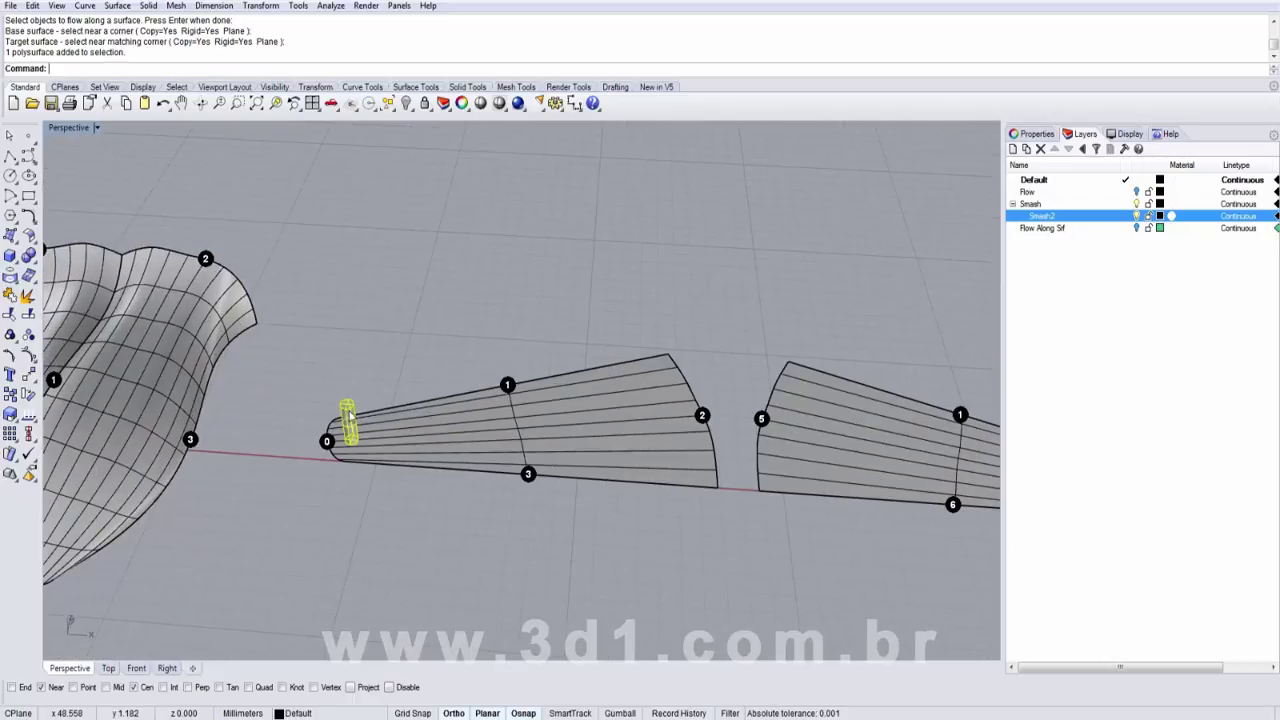
{"action": "left_click", "coordinate": [677, 712]}
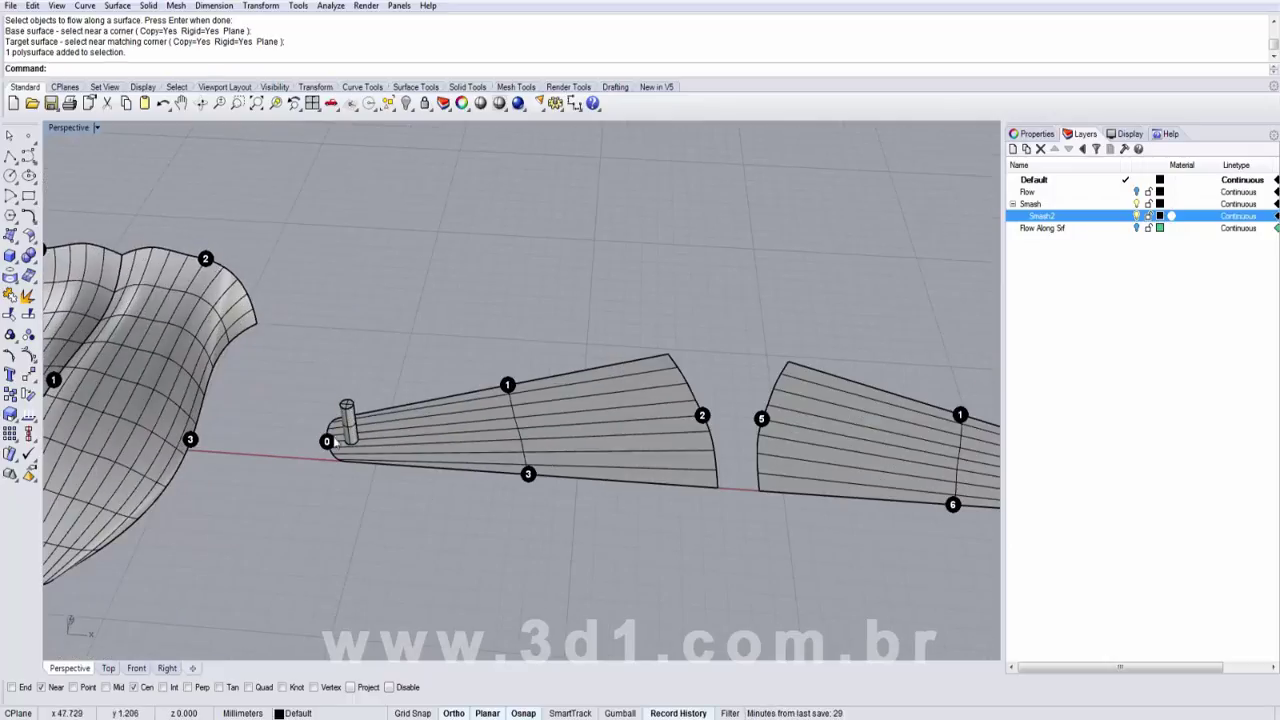
{"action": "right_click", "coordinate": [704, 711]}
{"action": "right_click_drag", "start_coordinate": [525, 571], "coordinate": [544, 561]}
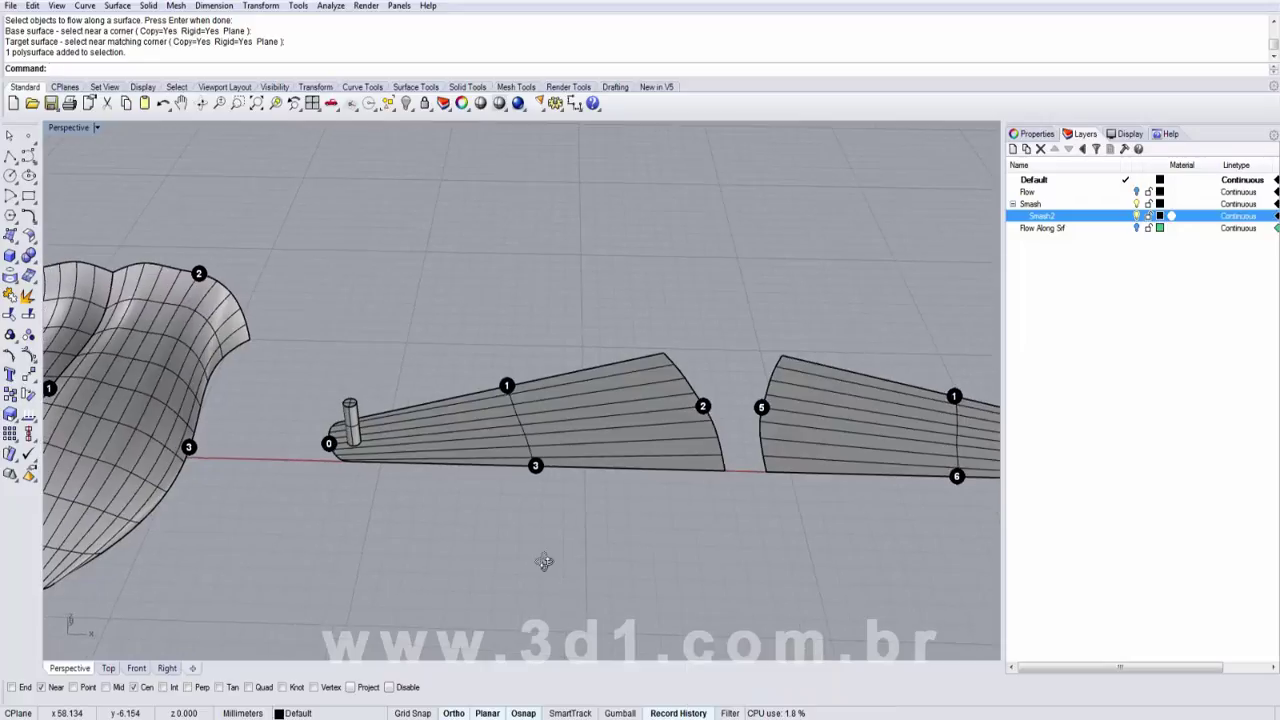
Copy the cylinder to two spots at the flattened piece's wide end, one on each side of label 2.
{"action": "type", "text": "Copy"}
{"action": "key", "text": "Return"}
{"action": "left_click", "coordinate": [350, 420]}
{"action": "key", "text": "Return"}
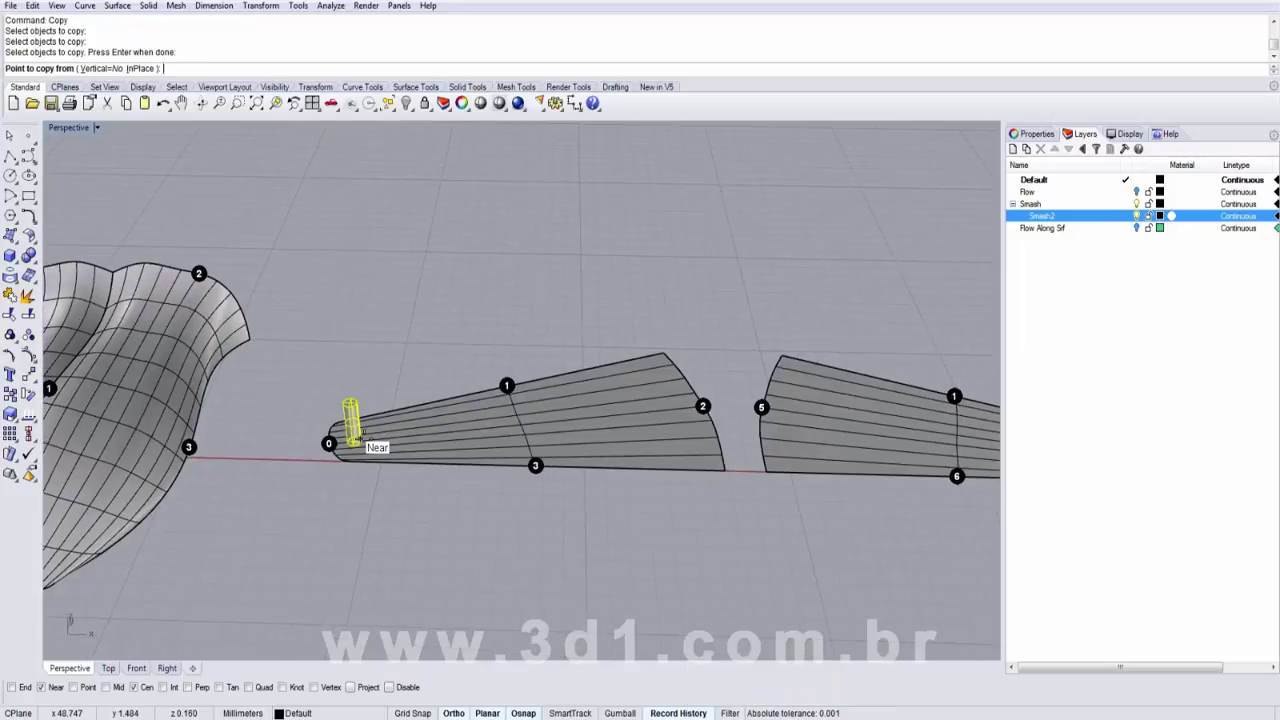
{"action": "left_click", "coordinate": [350, 442]}
{"action": "left_click", "coordinate": [684, 450]}
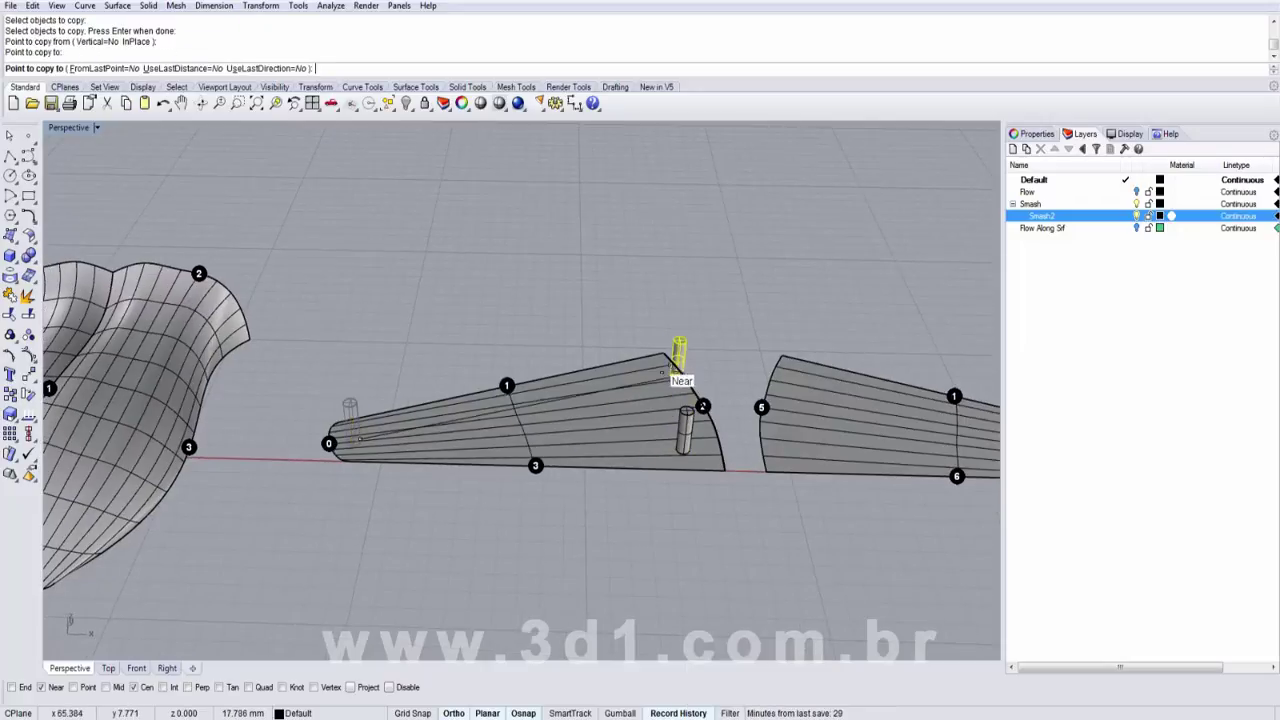
{"action": "left_click", "coordinate": [650, 370]}
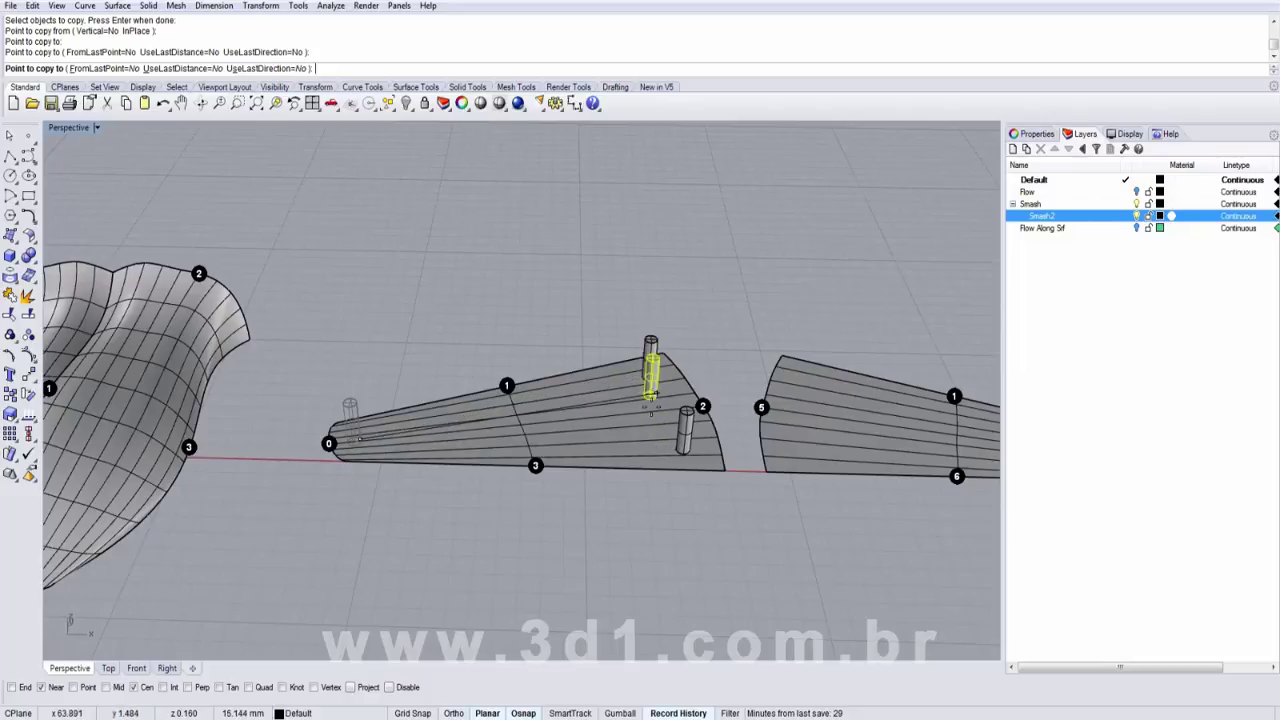
{"action": "key", "text": "Return"}
Flow the two cylinder copies from the flattened piece onto the polysurface's matching corner near label 2, using FlowAlongSrf with Copy=Yes and Rigid=Yes.
{"action": "right_click_drag", "start_coordinate": [652, 372], "coordinate": [718, 410]}
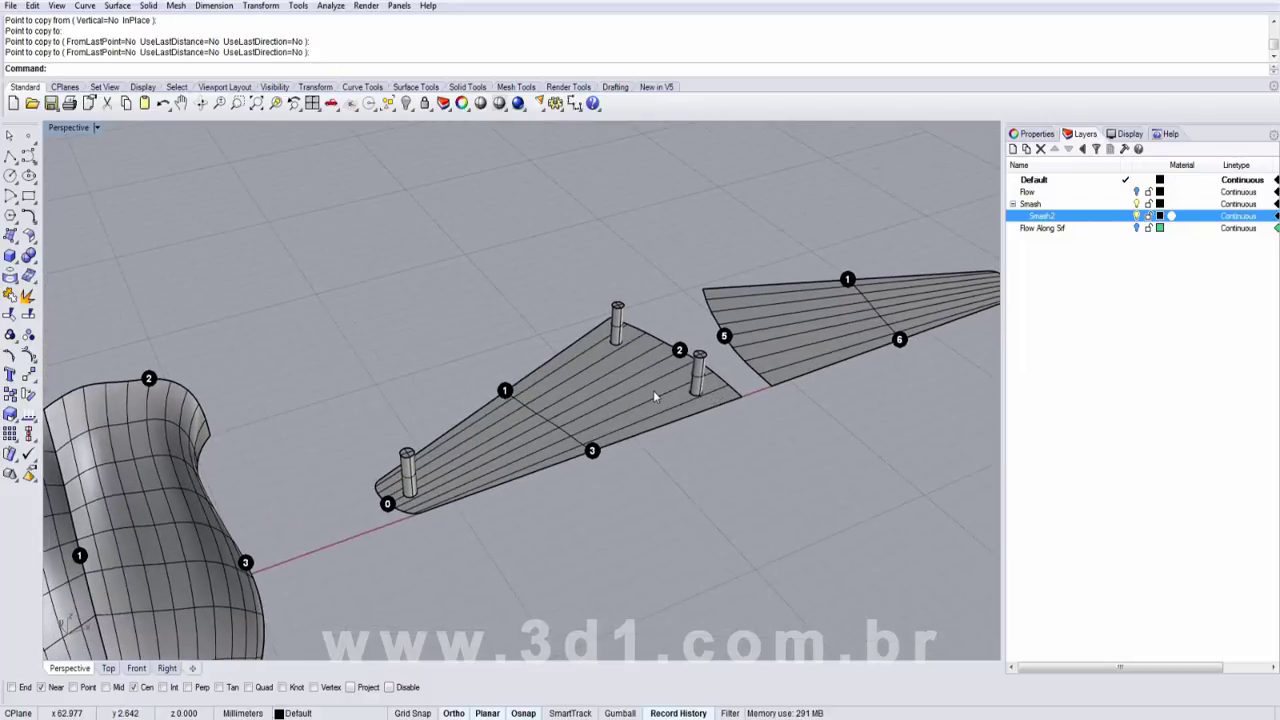
{"action": "type", "text": "FlowAlongSrf"}
{"action": "key", "text": "Return"}
{"action": "left_click", "coordinate": [613, 328]}
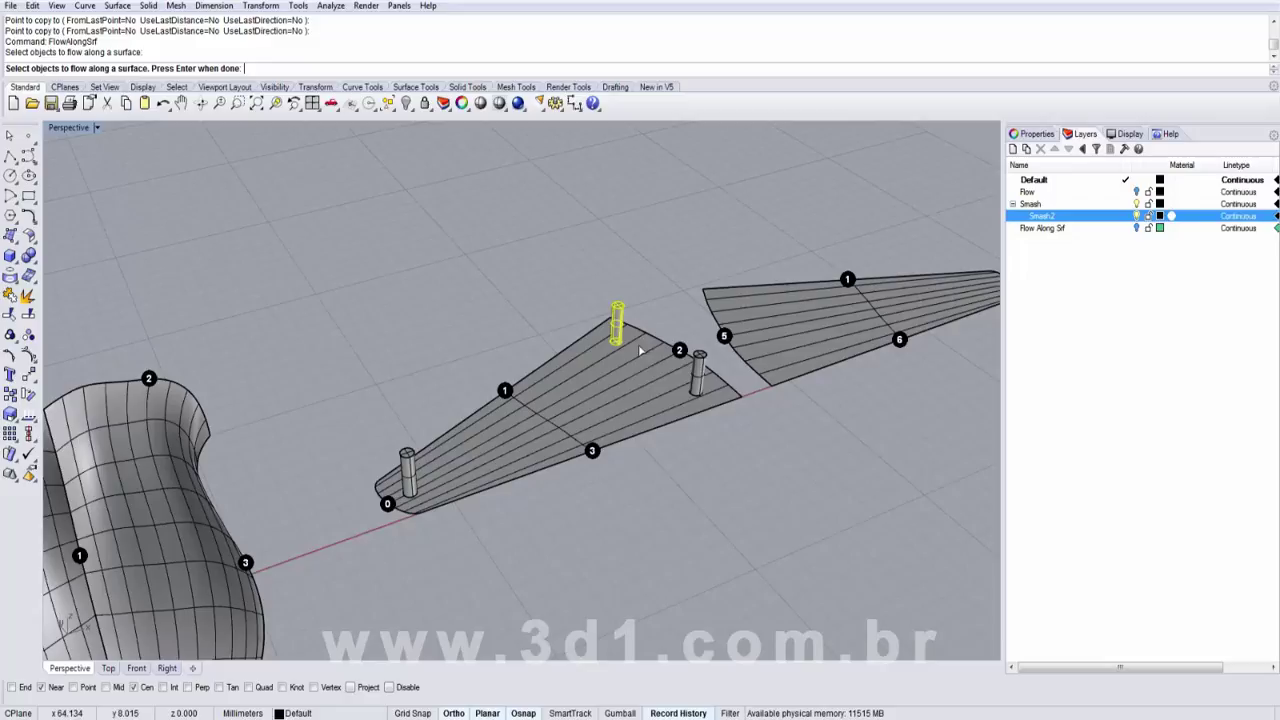
{"action": "left_click", "coordinate": [697, 381]}
{"action": "key", "text": "Return"}
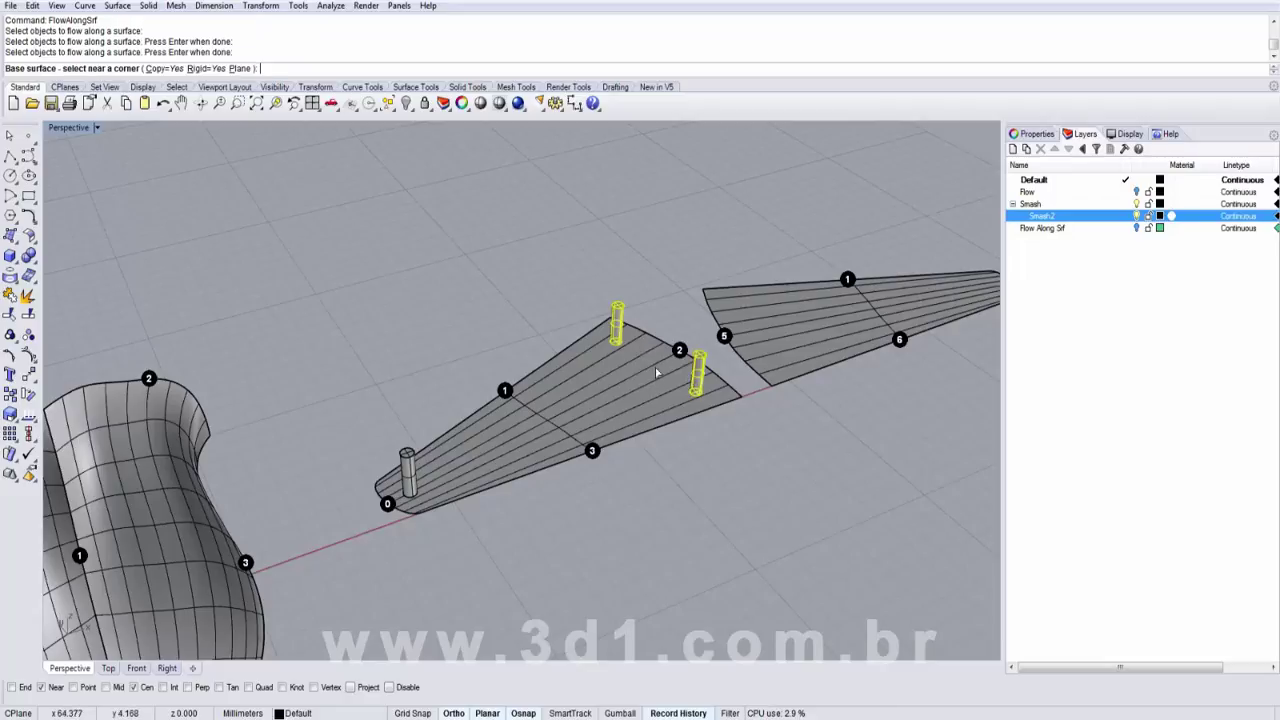
{"action": "left_click", "coordinate": [662, 366]}
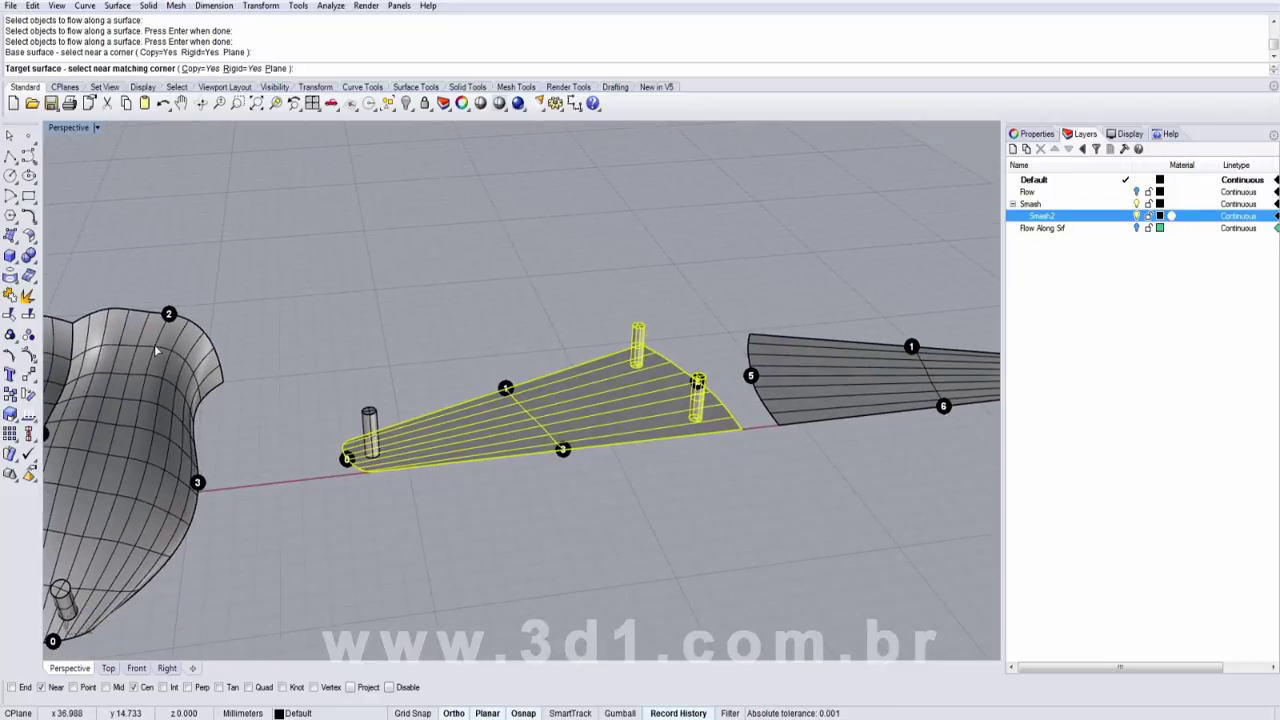
{"action": "left_click", "coordinate": [158, 350]}
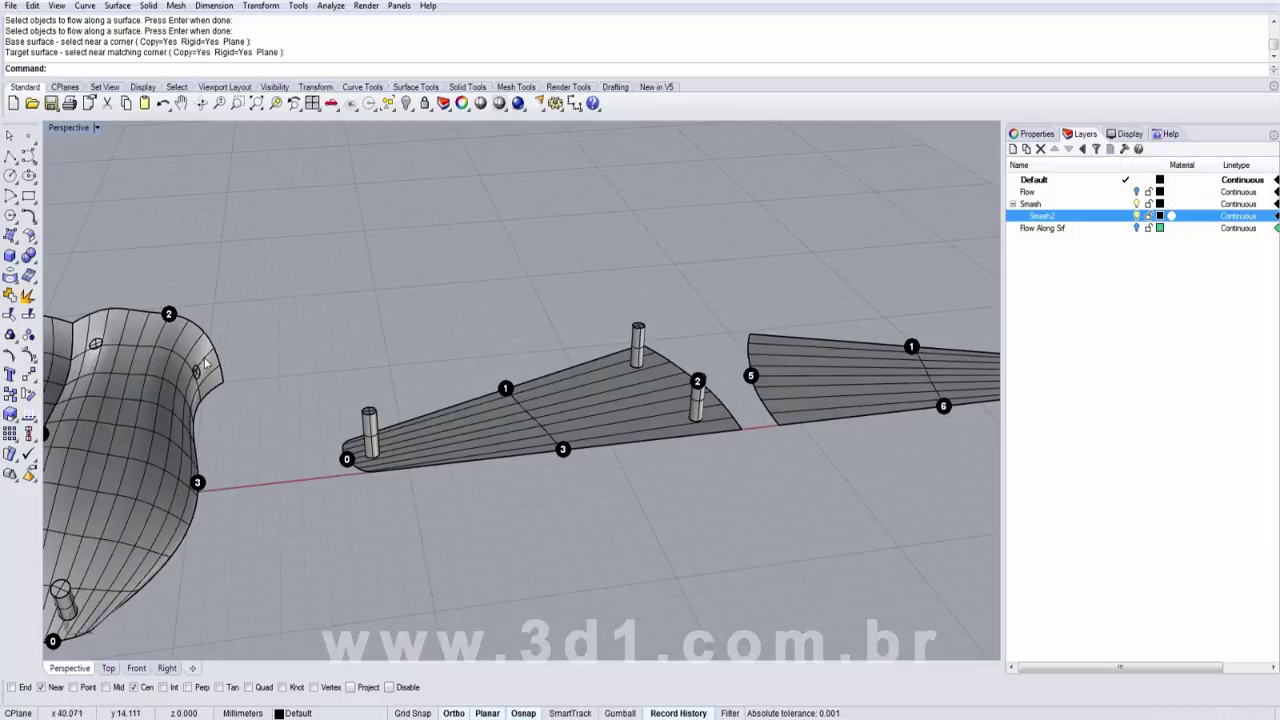
{"action": "right_click_drag", "start_coordinate": [205, 363], "coordinate": [271, 387]}
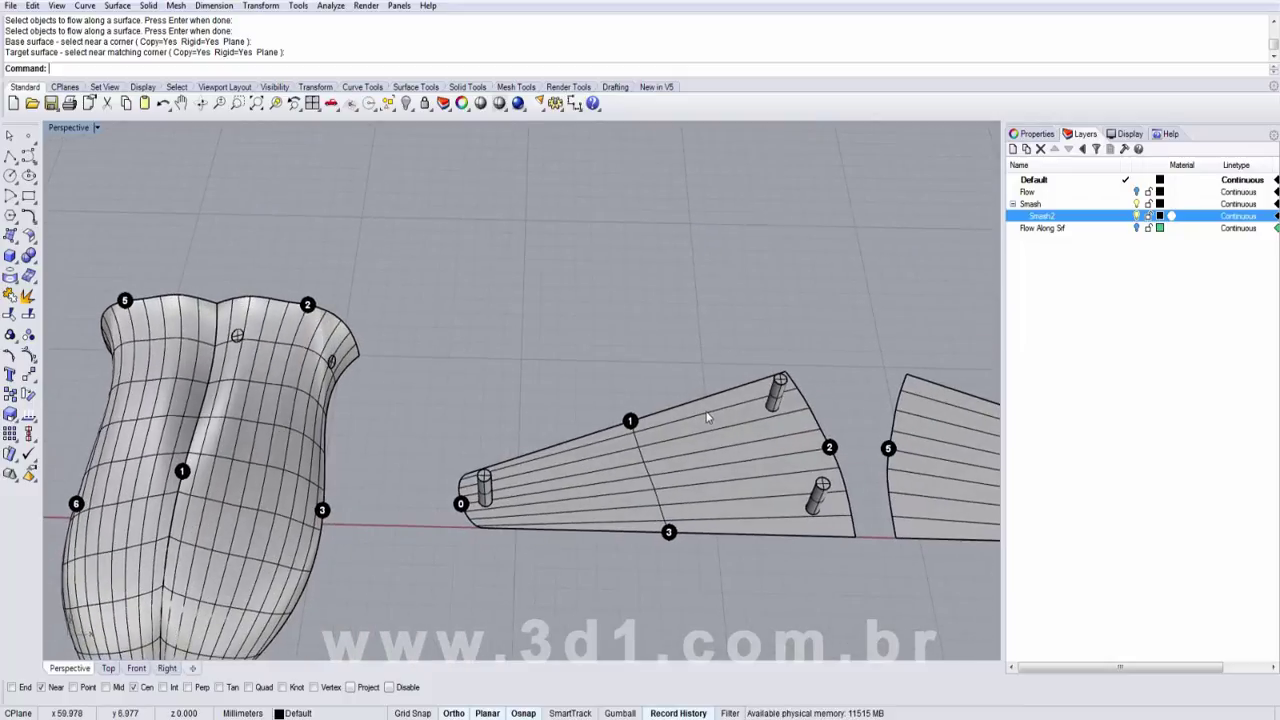
Flow both wide-end cylinders from the flattened piece's label 1–2 corner to the polysurface's matching corner, using FlowAlongSrf with Copy=Yes and Rigid=Yes.
{"action": "right_click_drag", "start_coordinate": [708, 412], "coordinate": [731, 358]}
{"action": "left_click", "coordinate": [766, 358]}
{"action": "left_click", "coordinate": [838, 436]}
{"action": "middle_click", "coordinate": [838, 436]}
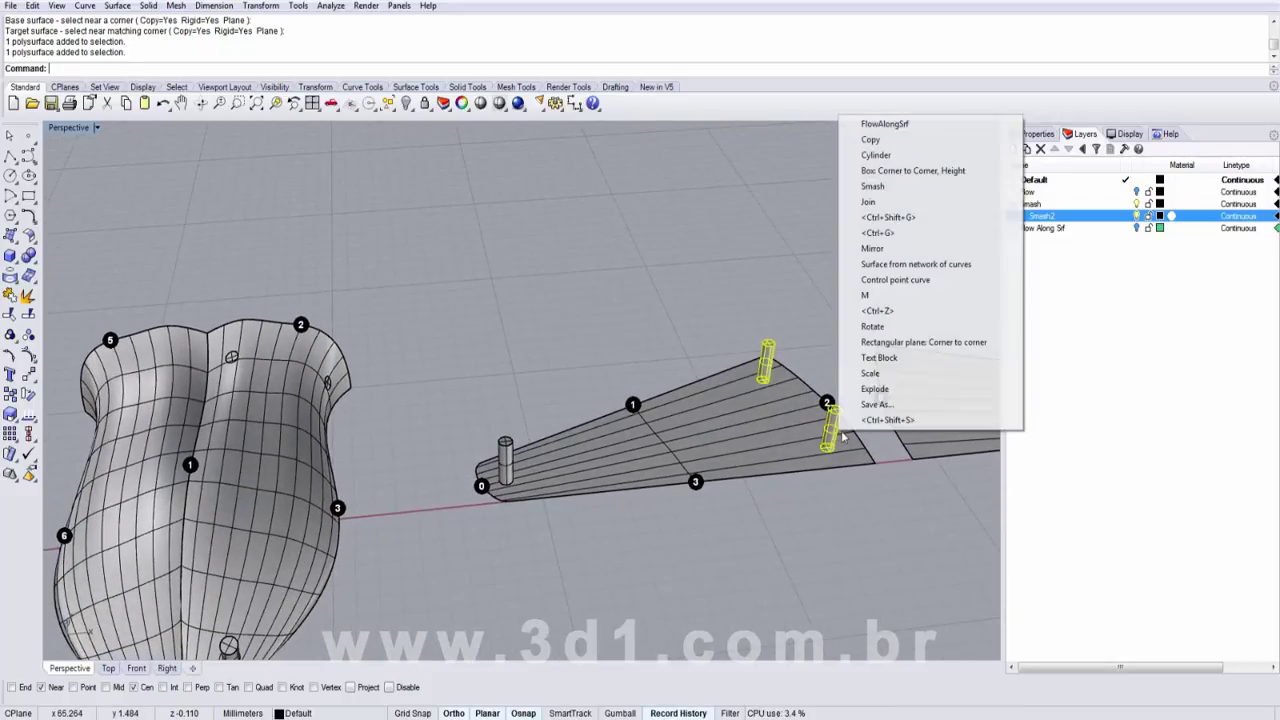
{"action": "left_click", "coordinate": [870, 123]}
{"action": "left_click", "coordinate": [782, 388]}
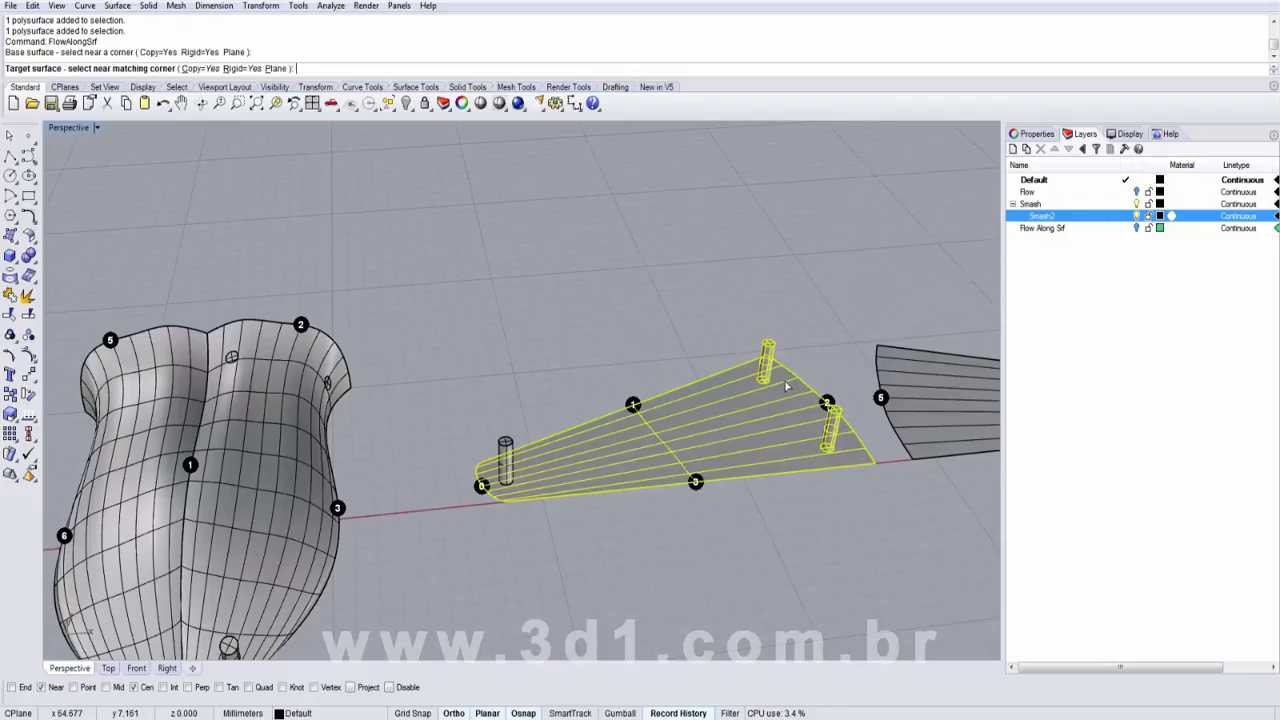
{"action": "left_click", "coordinate": [238, 344]}
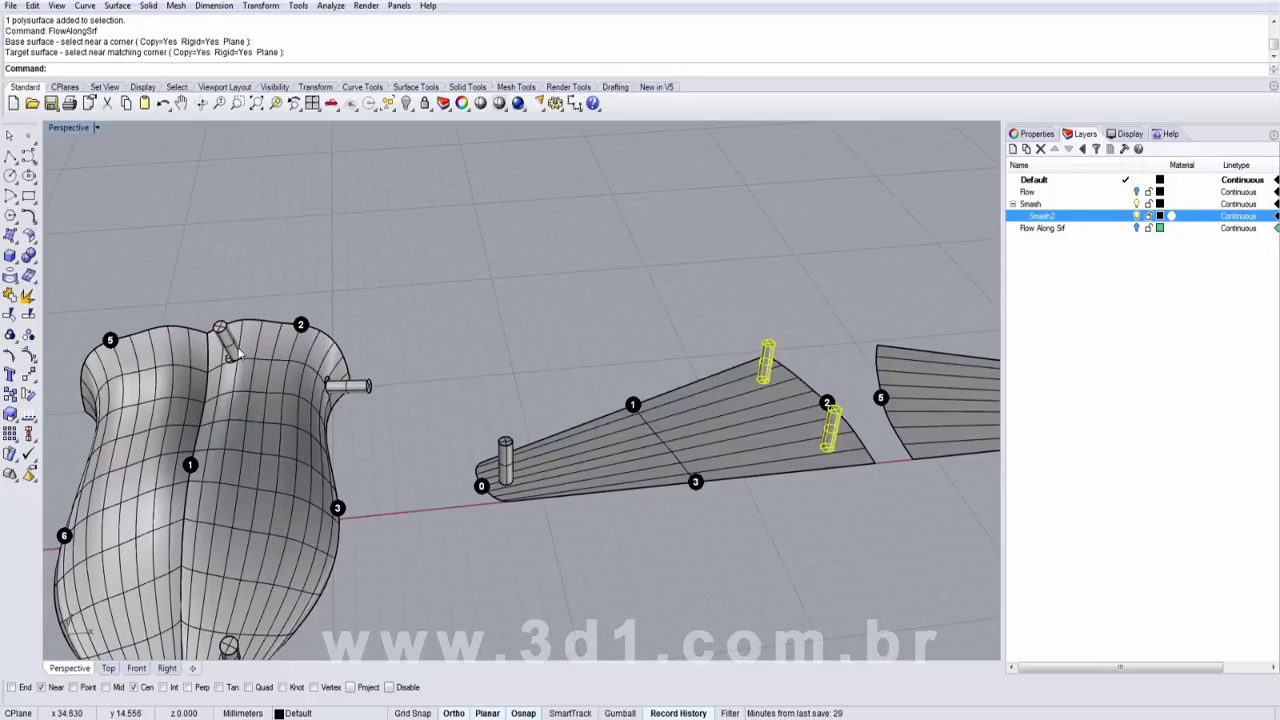
{"action": "right_click_drag", "start_coordinate": [238, 344], "coordinate": [185, 410]}
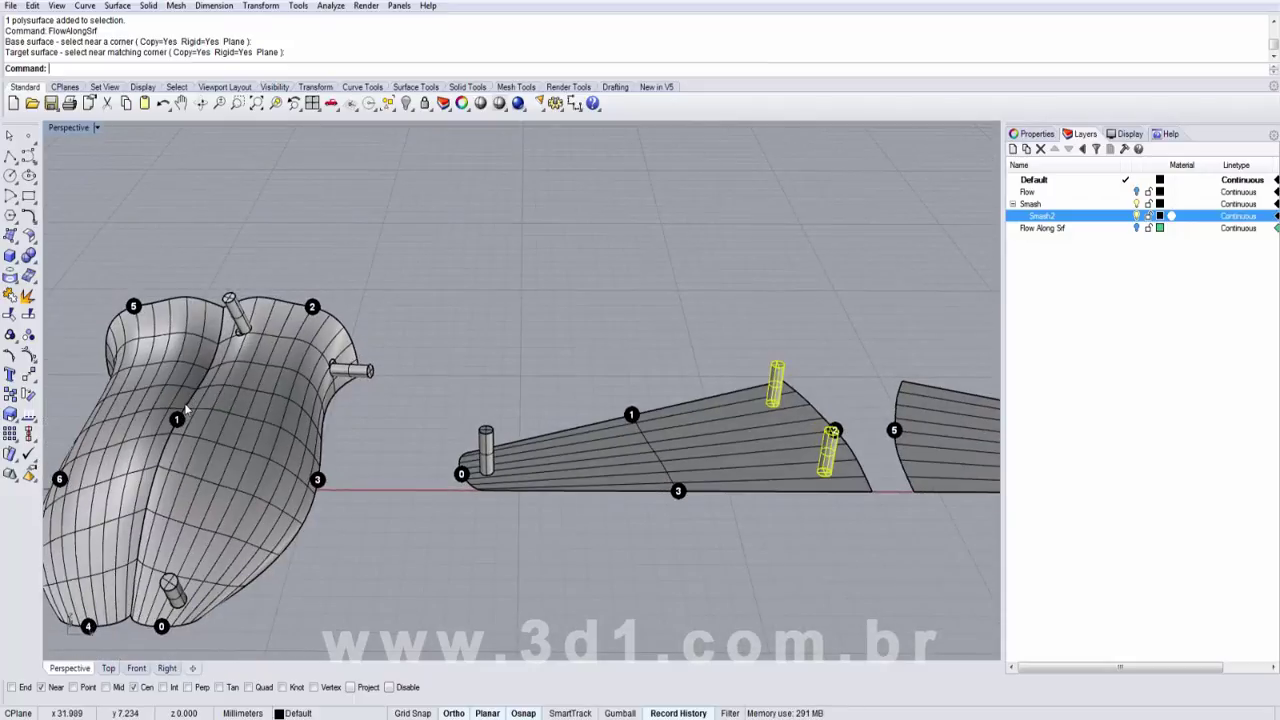
Delete the two earlier cylinder copies that point inward from the polysurface near label 2.
{"action": "right_click_drag", "start_coordinate": [200, 400], "coordinate": [747, 374]}
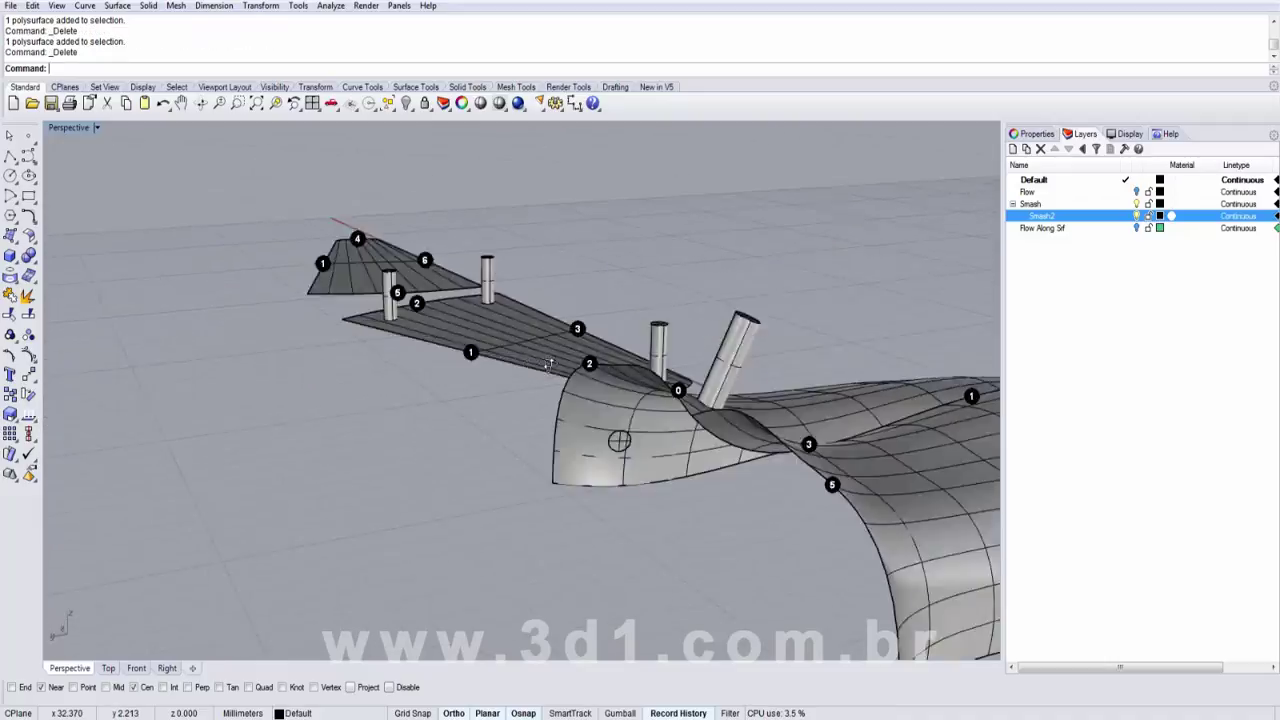
{"action": "right_click_drag", "start_coordinate": [617, 440], "coordinate": [380, 366]}
{"action": "scroll", "coordinate": [380, 364], "scroll_direction": "down", "scroll_amount": 6}
{"action": "right_click_drag", "start_coordinate": [502, 338], "coordinate": [486, 398]}
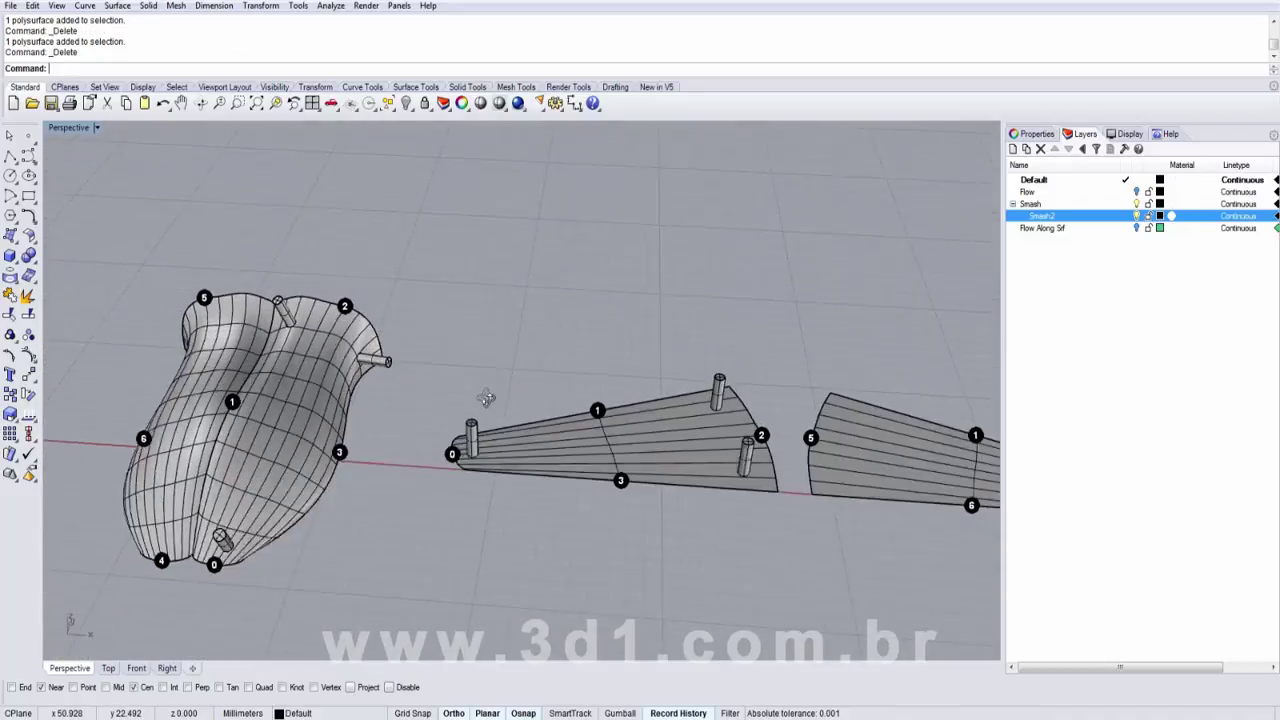
Move the wide-end cylinder on the label 3 side inward along the flattened piece, away from label 2.
{"action": "scroll", "coordinate": [798, 463], "scroll_direction": "up", "scroll_amount": 3}
{"action": "left_click_drag", "start_coordinate": [707, 482], "coordinate": [628, 482]}
{"action": "left_click", "coordinate": [658, 392]}
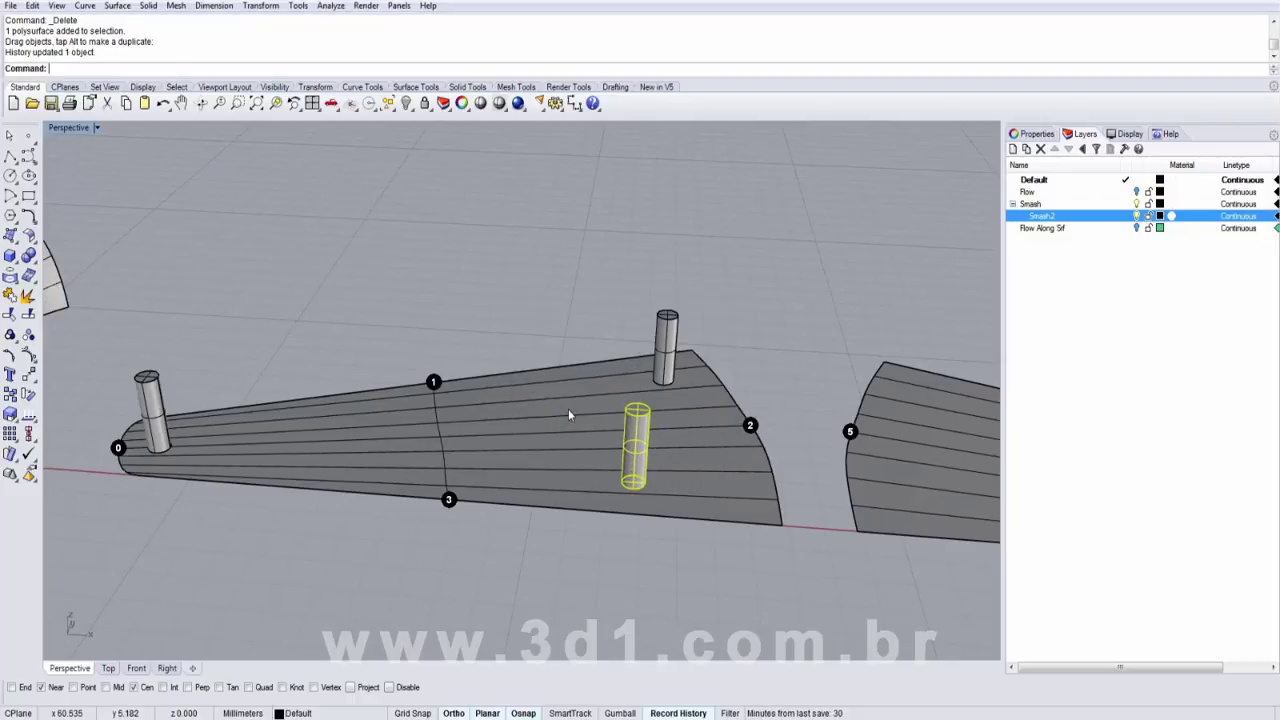
{"action": "scroll", "coordinate": [568, 410], "scroll_direction": "down", "scroll_amount": 6}
{"action": "right_click_drag", "start_coordinate": [592, 430], "coordinate": [268, 377]}
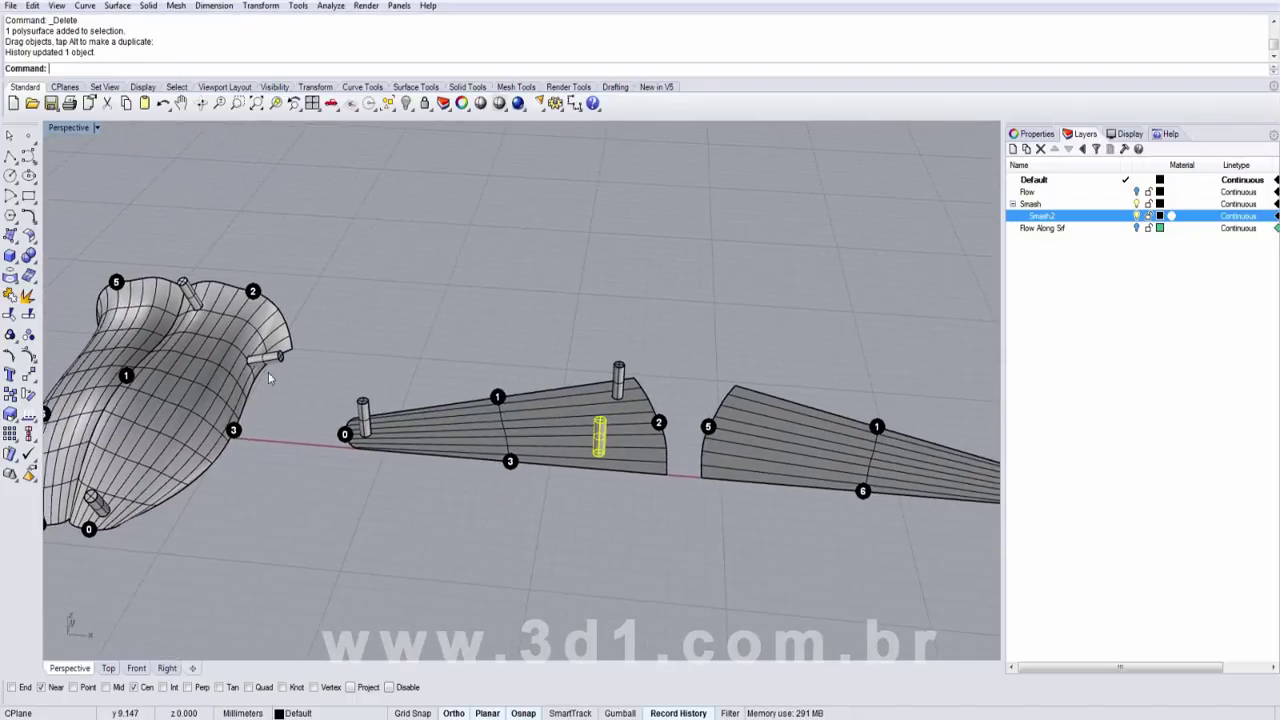
Move the other wide-end cylinder along the flattened piece's upper edge to a spot beside label 1.
{"action": "left_click", "coordinate": [572, 360]}
{"action": "left_click_drag", "start_coordinate": [618, 386], "coordinate": [577, 388]}
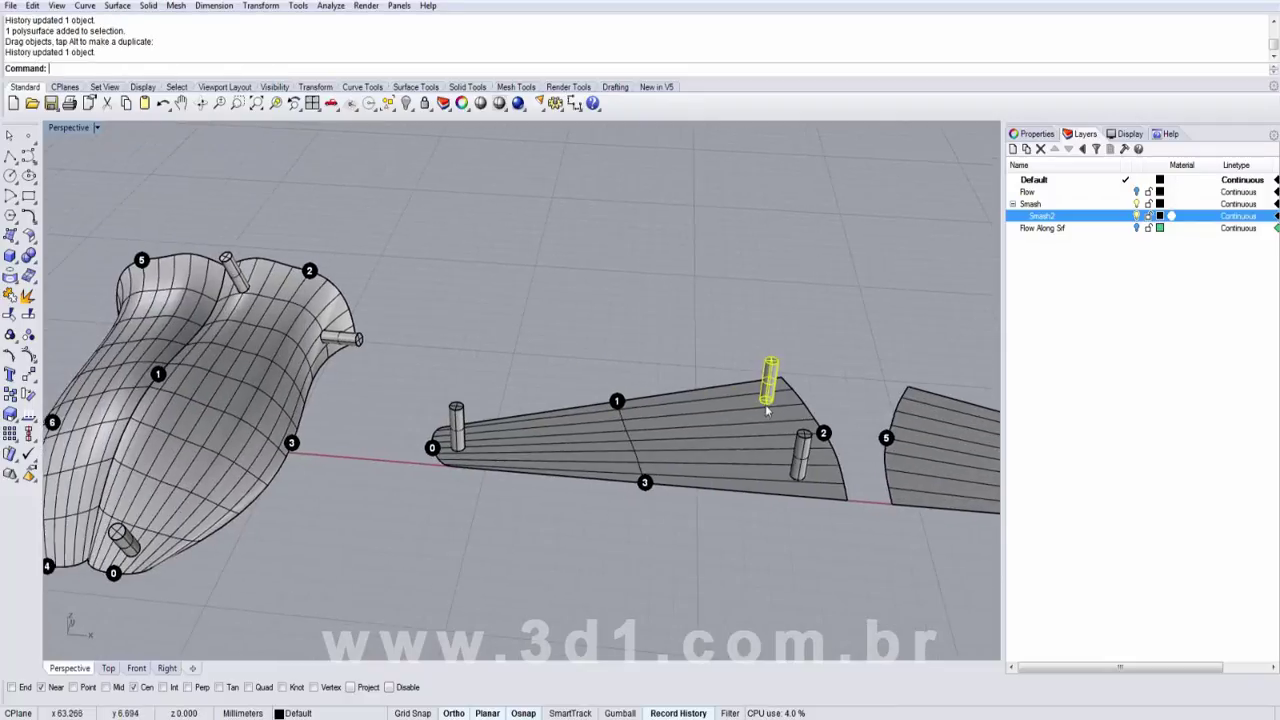
{"action": "scroll", "coordinate": [767, 410], "scroll_direction": "up", "scroll_amount": 3}
{"action": "left_click_drag", "start_coordinate": [767, 410], "coordinate": [656, 460]}
{"action": "right_click_drag", "start_coordinate": [642, 510], "coordinate": [786, 463], "text": "shift"}
{"action": "left_click_drag", "start_coordinate": [798, 415], "coordinate": [692, 398]}
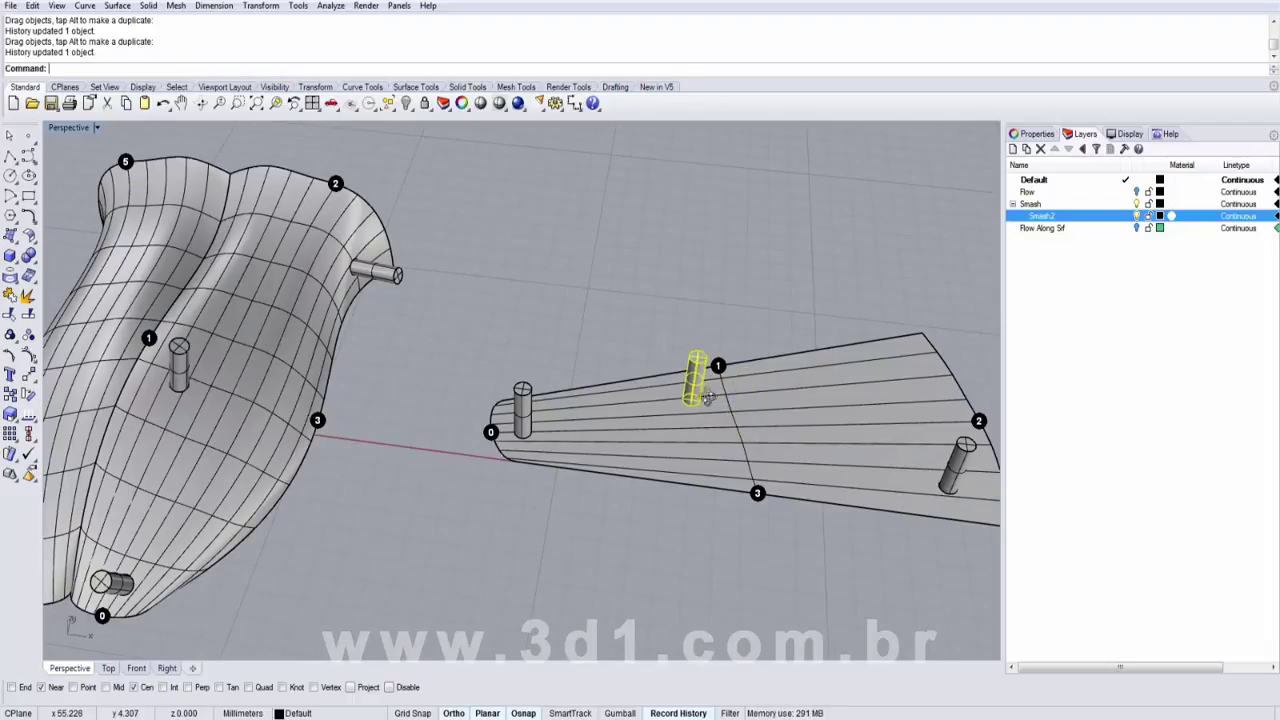
Compare the cylinder positions on the flattened piece with their flowed copies on the polysurface from several angles.
{"action": "right_click_drag", "start_coordinate": [692, 398], "coordinate": [726, 482]}
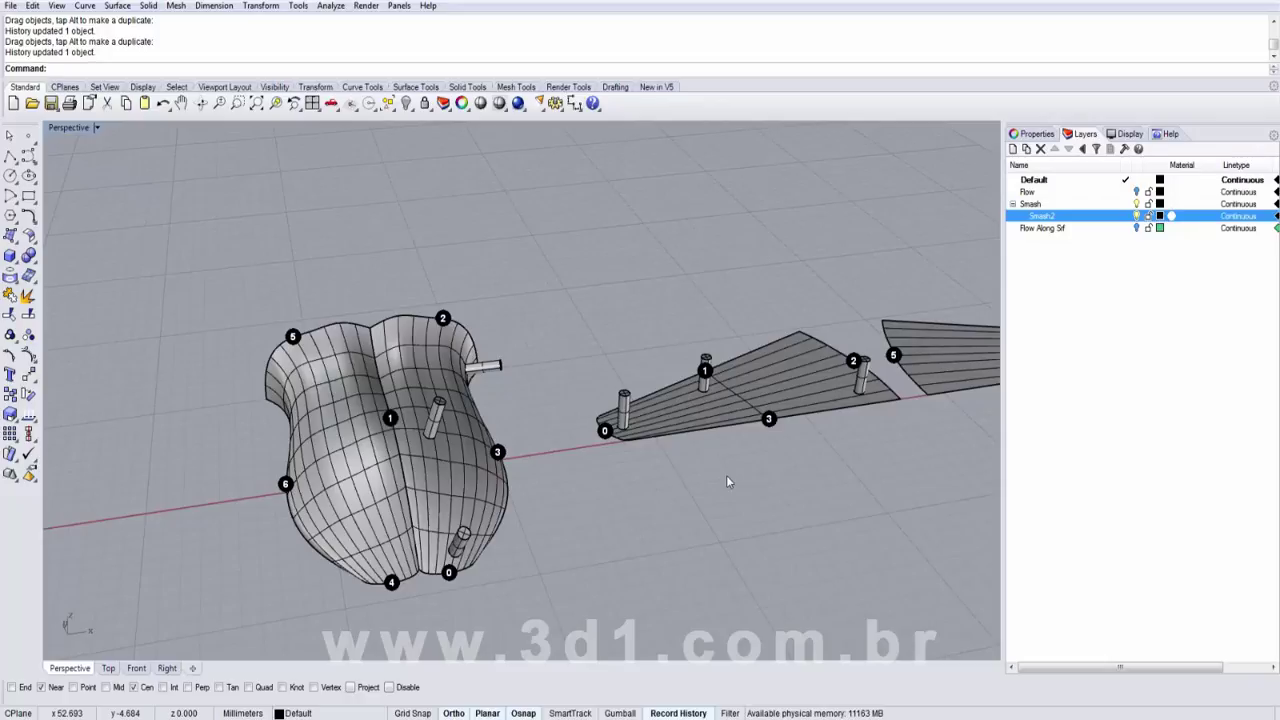
{"action": "scroll", "coordinate": [597, 478], "scroll_direction": "down", "scroll_amount": 3}
{"action": "mouse_move", "coordinate": [597, 478]}
{"action": "right_mouse_down"}
{"action": "mouse_move", "coordinate": [605, 450]}
{"action": "mouse_move", "coordinate": [604, 484]}
{"action": "right_mouse_up"}
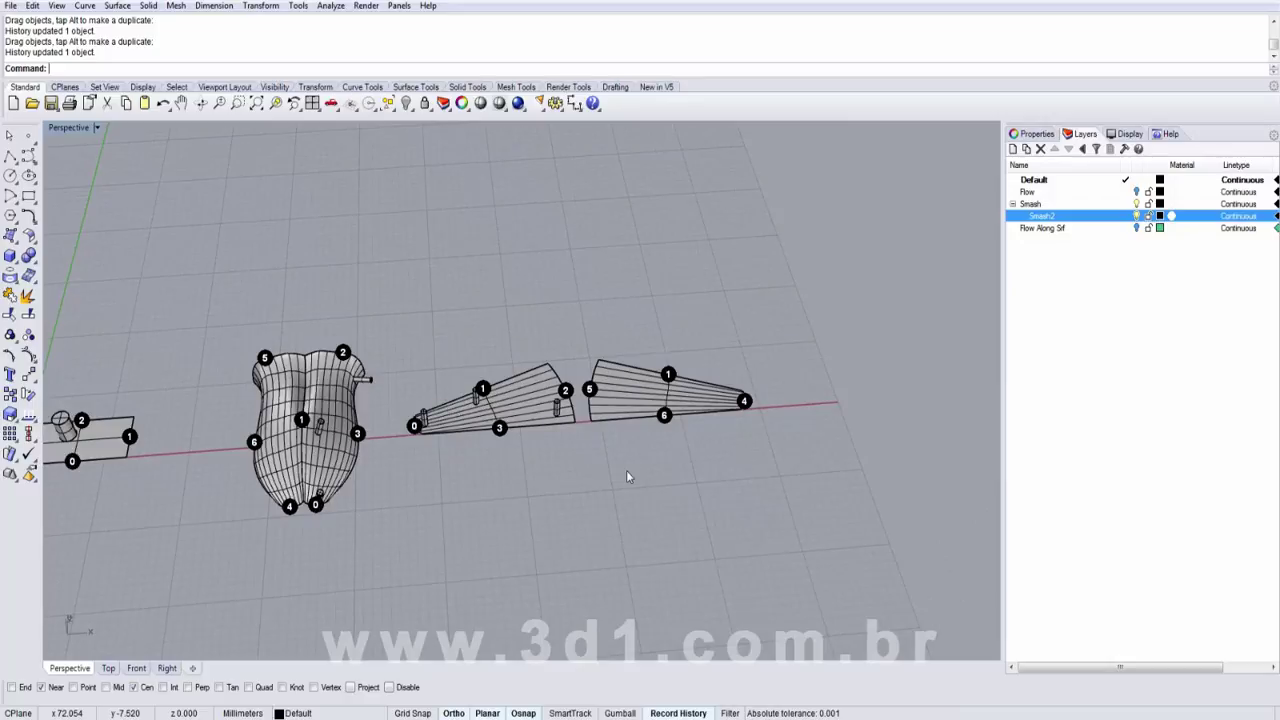
{"action": "scroll", "coordinate": [512, 392], "scroll_direction": "up", "scroll_amount": 3}
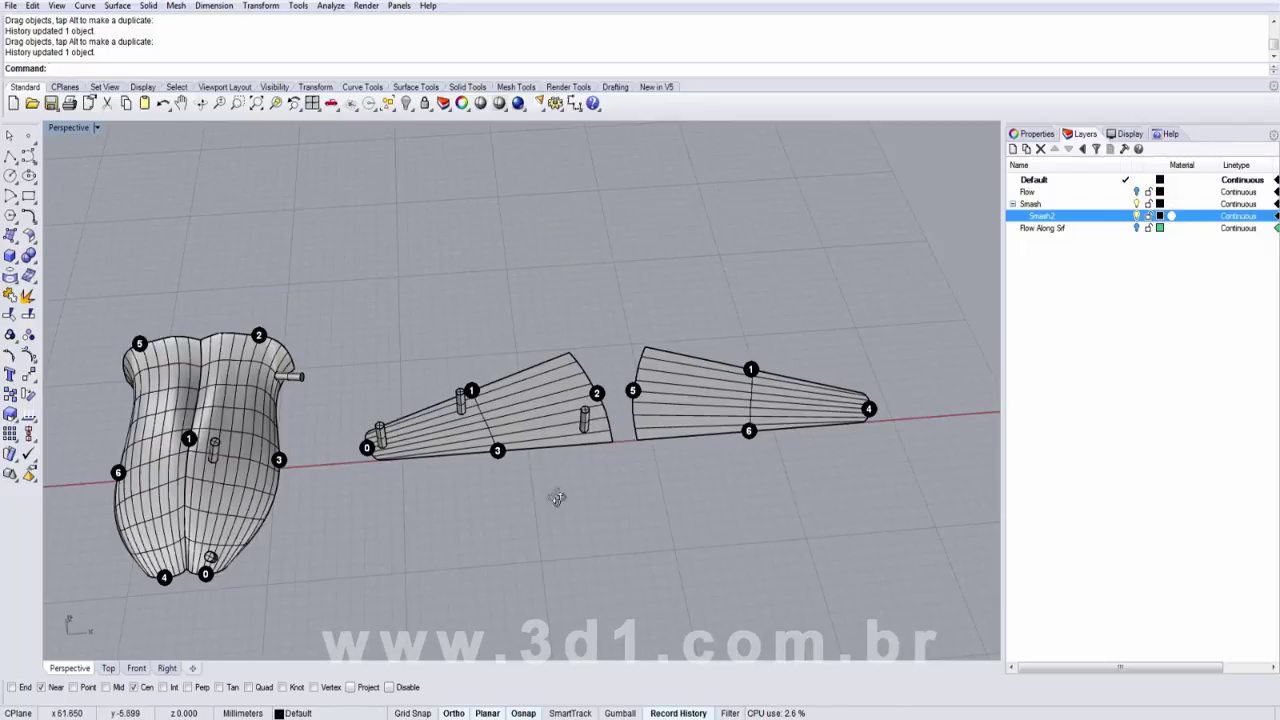
{"action": "scroll", "coordinate": [205, 580], "scroll_direction": "up", "scroll_amount": 3}
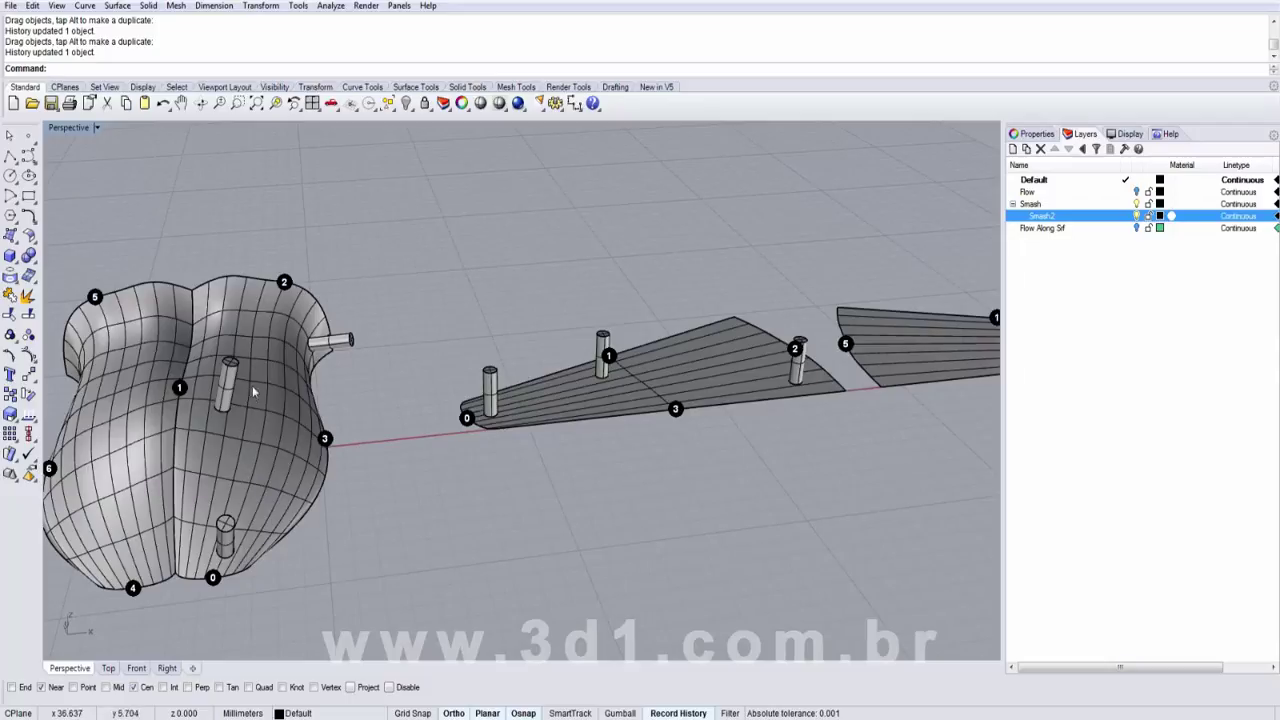
{"action": "scroll", "coordinate": [586, 474], "scroll_direction": "up", "scroll_amount": 2}
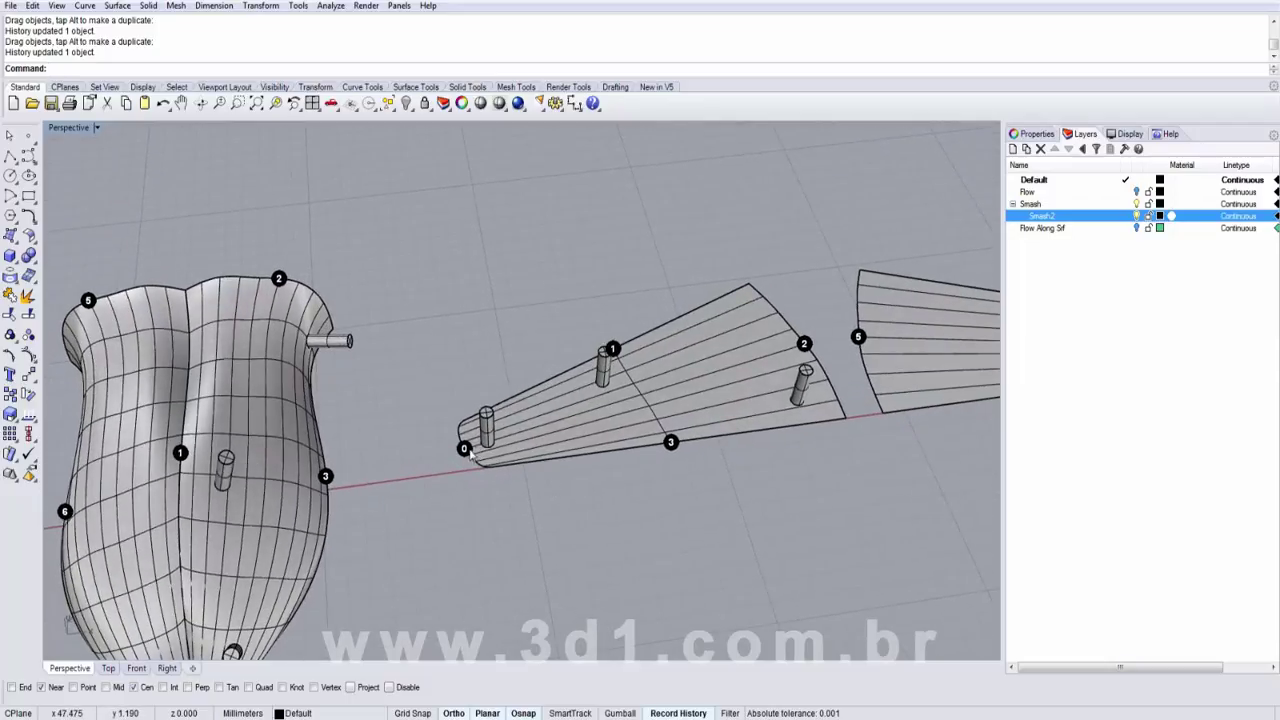
{"action": "right_click_drag", "start_coordinate": [666, 477], "coordinate": [631, 409]}
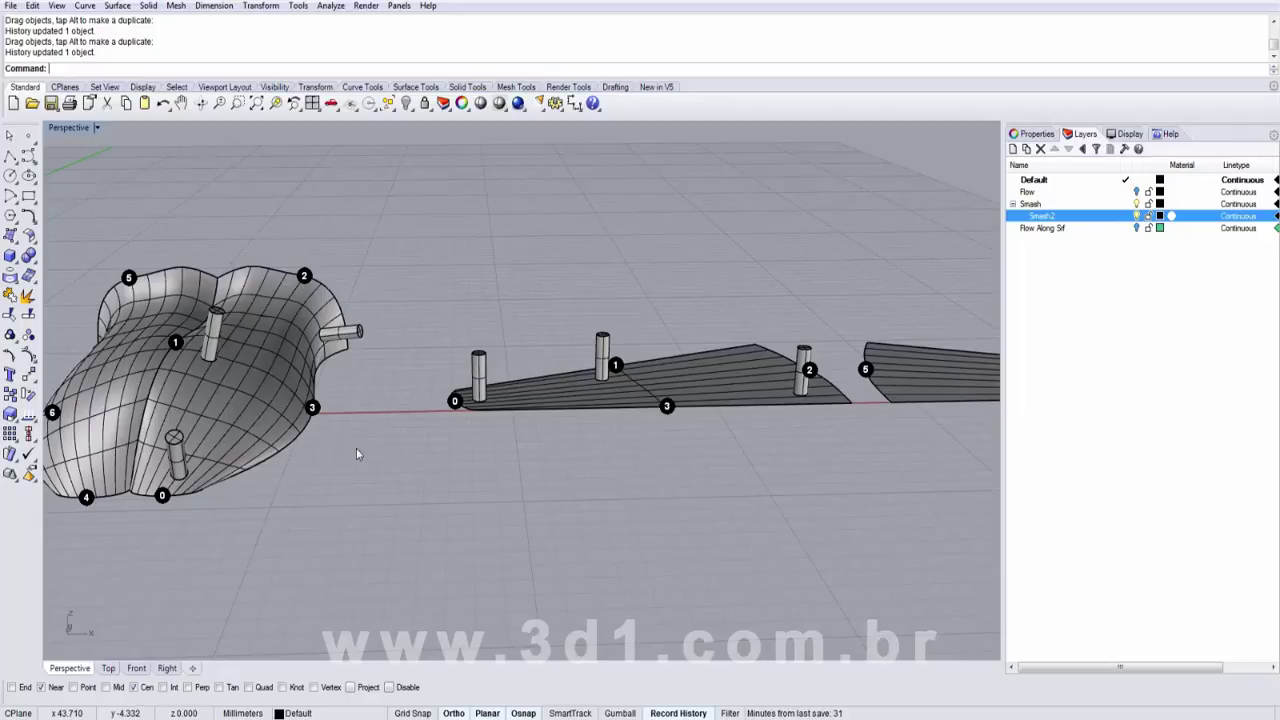
{"action": "right_click_drag", "start_coordinate": [300, 426], "coordinate": [463, 440], "text": "shift"}
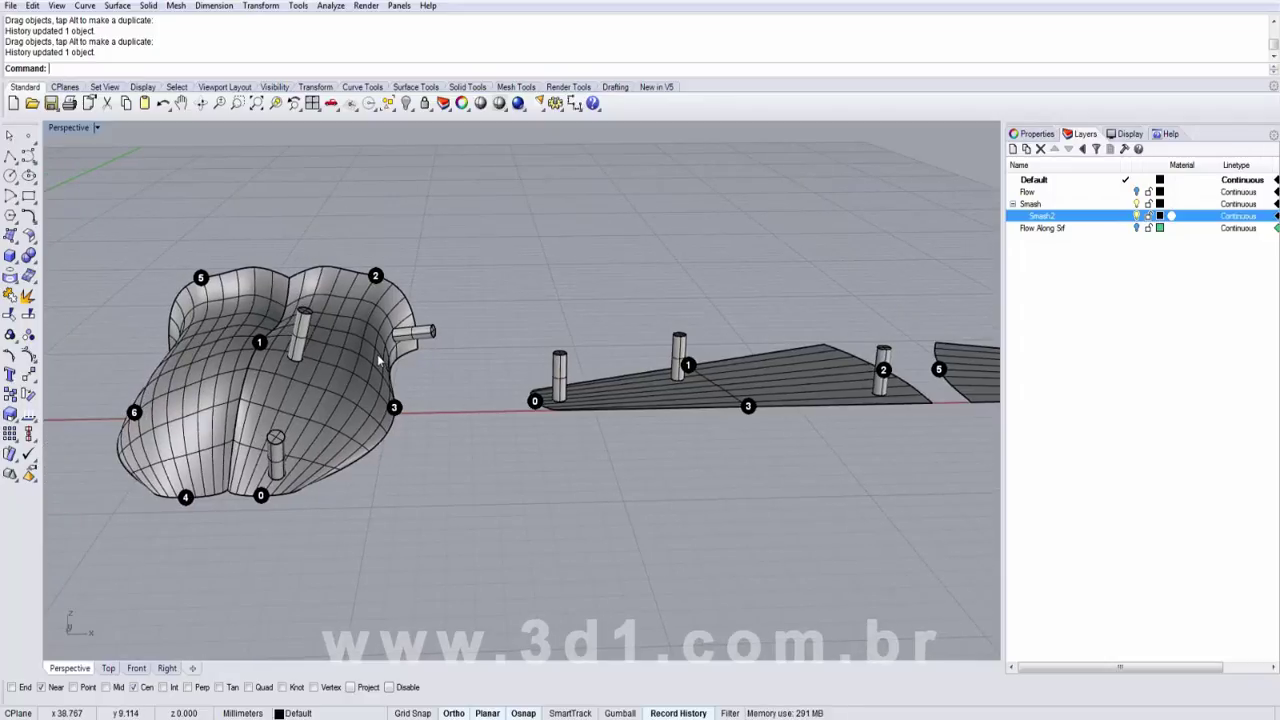
Draw a box in front of the flattened piece with Grid Snap on, and clear away the other objects except the Smash text.
{"action": "left_click", "coordinate": [10, 256]}
{"action": "scroll", "coordinate": [481, 507], "scroll_direction": "down", "scroll_amount": 4}
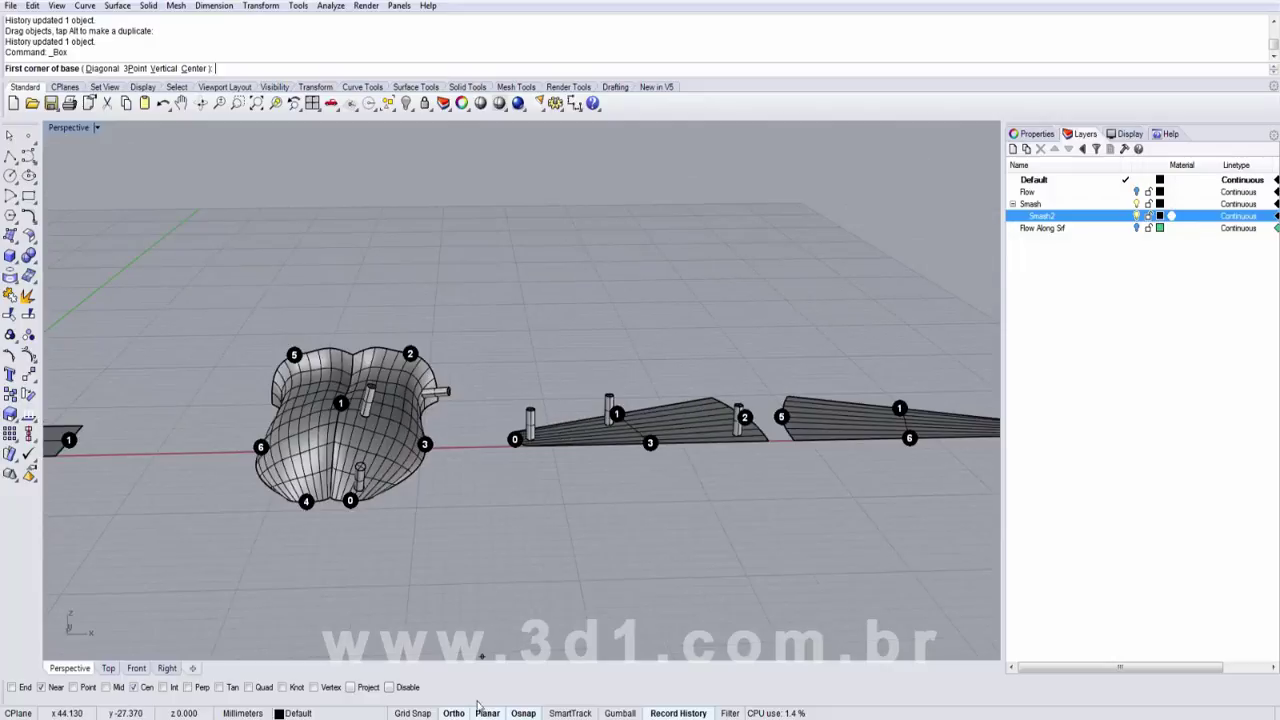
{"action": "left_click", "coordinate": [516, 508]}
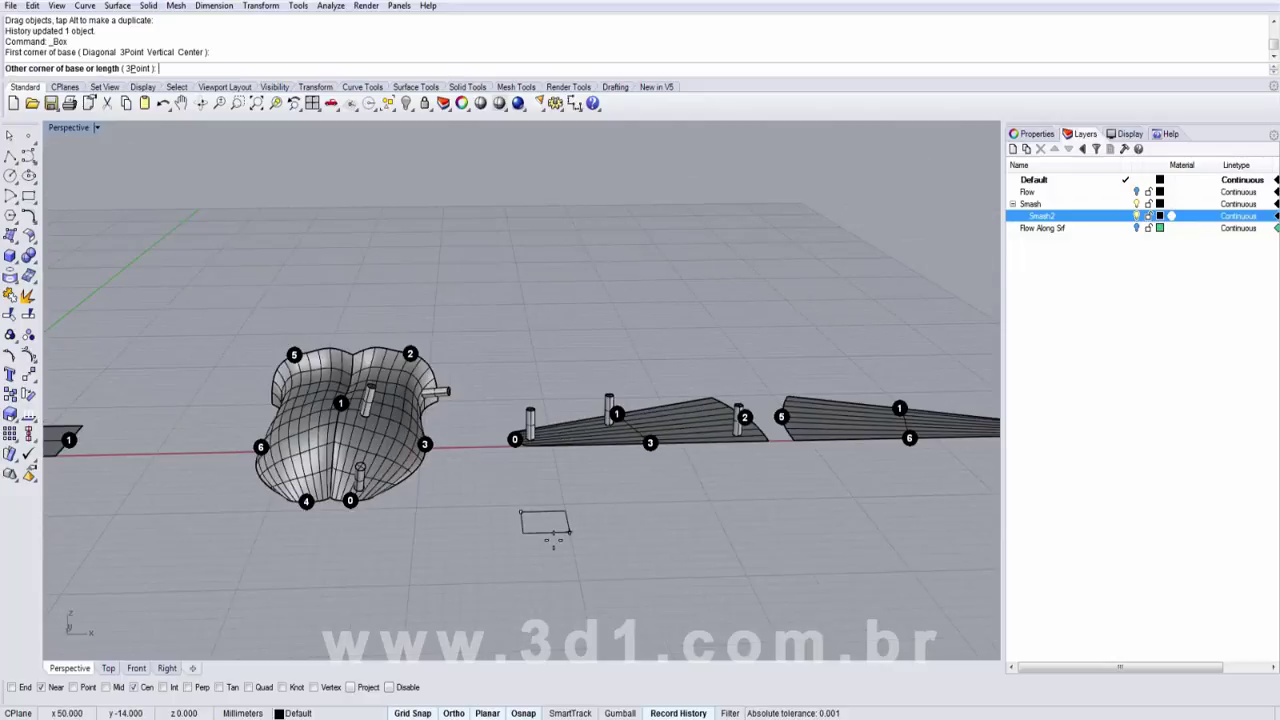
{"action": "scroll", "coordinate": [572, 529], "scroll_direction": "up", "scroll_amount": 2}
{"action": "left_click", "coordinate": [598, 530]}
{"action": "left_click", "coordinate": [576, 482]}
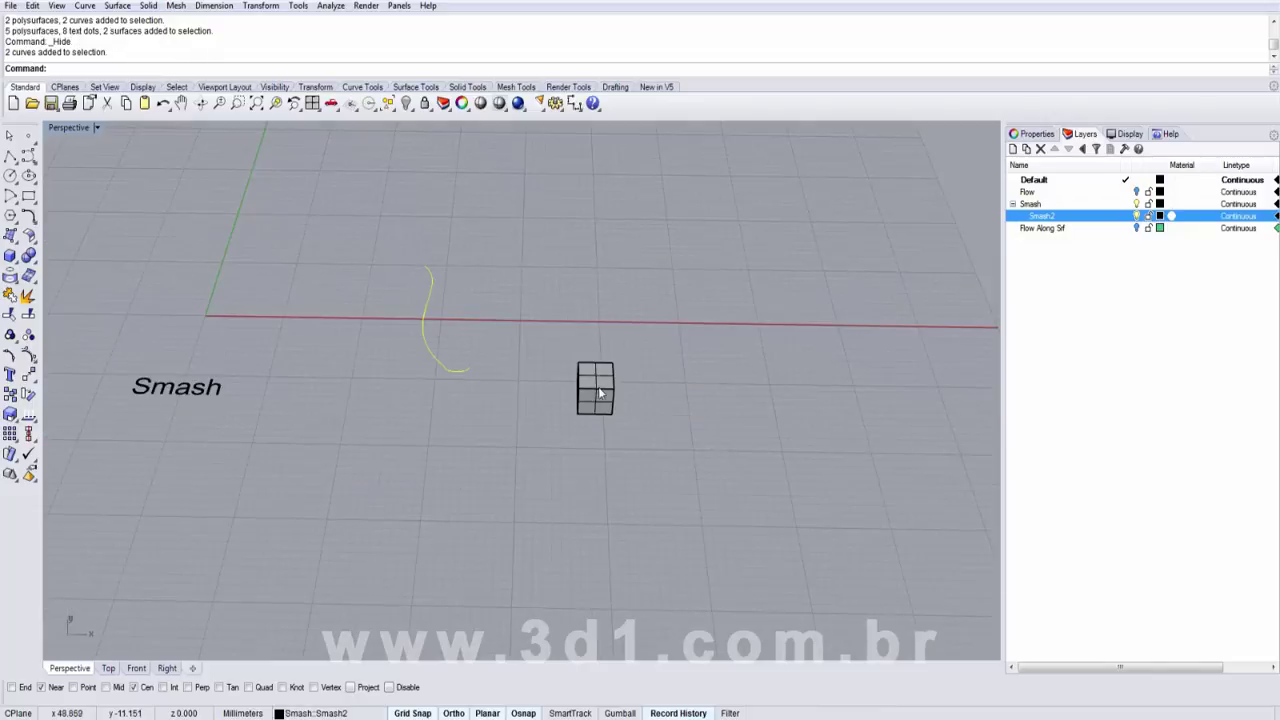
{"action": "key", "text": "Delete"}
Smash the box with LinearDirection=Natural, Explode=No, Labels=Yes and KeepProperties=No.
{"action": "left_click", "coordinate": [598, 390]}
{"action": "right_click", "coordinate": [598, 390]}
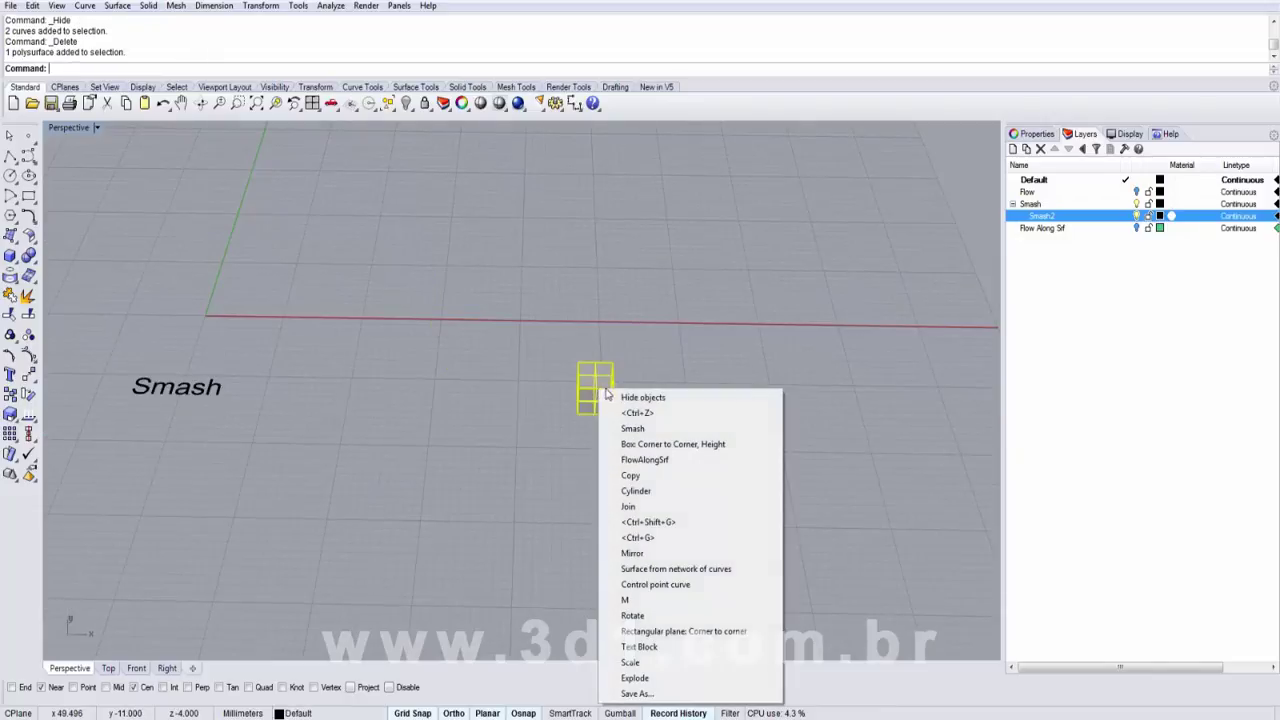
{"action": "left_click", "coordinate": [625, 431]}
{"action": "key", "text": "Return"}
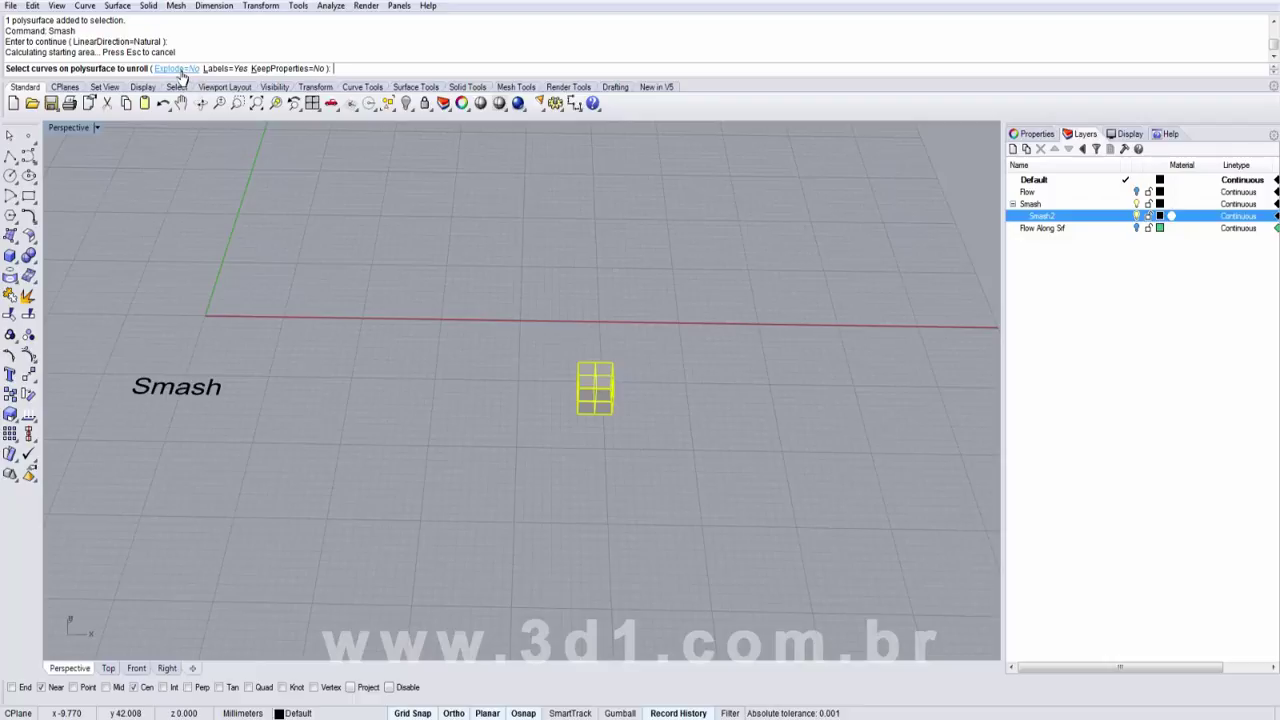
{"action": "key", "text": "Return"}
{"action": "scroll", "coordinate": [272, 346], "scroll_direction": "up", "scroll_amount": 2}
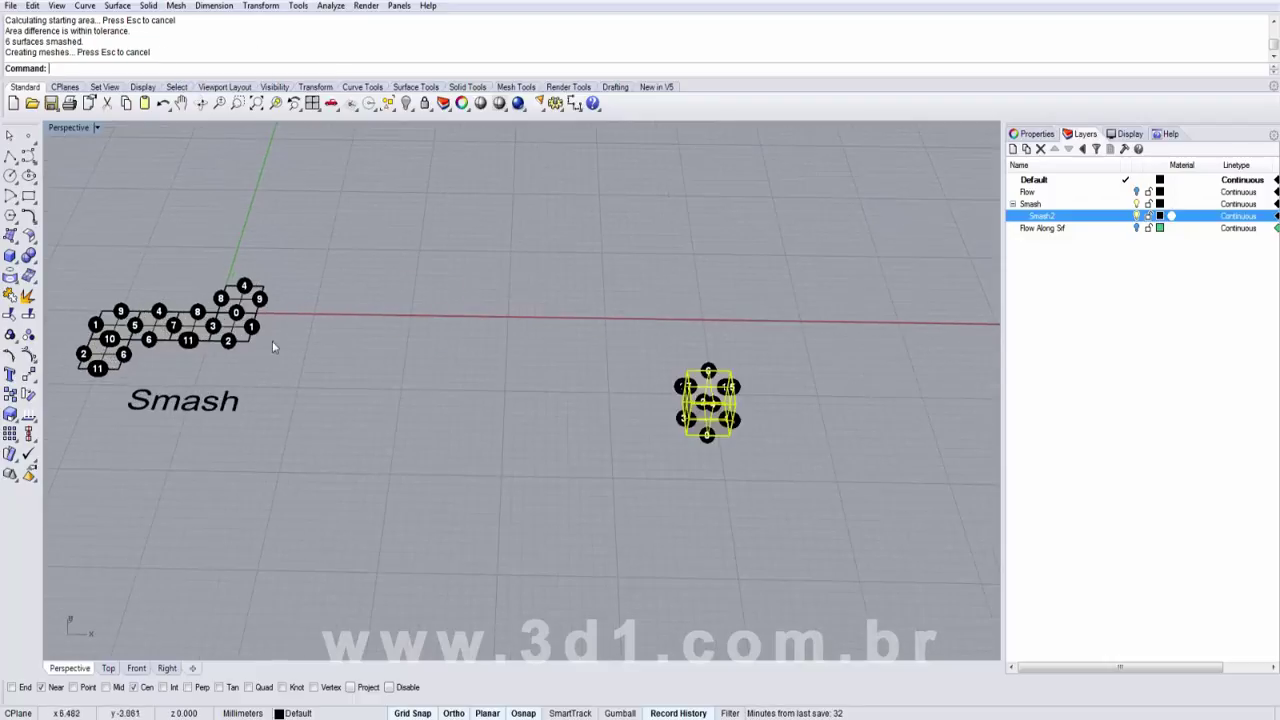
Move the box with its label dots next to its flattened pattern on the red axis and zoom to it.
{"action": "left_click_drag", "start_coordinate": [660, 352], "coordinate": [760, 456]}
{"action": "left_click_drag", "start_coordinate": [722, 404], "coordinate": [329, 306]}
{"action": "type", "text": "ZS"}
{"action": "key", "text": "Return"}
{"action": "left_click", "coordinate": [629, 445]}
{"action": "scroll", "coordinate": [353, 441], "scroll_direction": "down", "scroll_amount": 4}
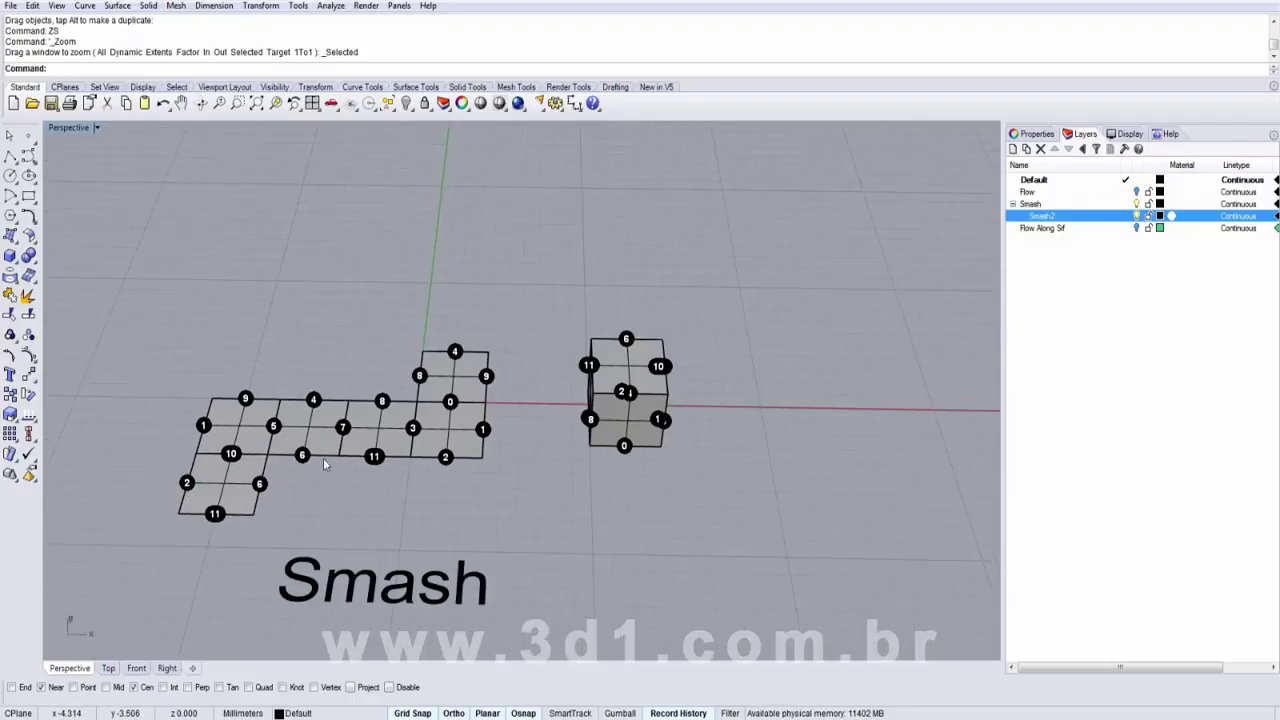
Examine how the numbered edge labels on the flattened box pattern correspond to the edges of the box.
{"action": "right_click_drag", "start_coordinate": [324, 462], "coordinate": [497, 420], "text": "shift"}
{"action": "scroll", "coordinate": [490, 340], "scroll_direction": "up", "scroll_amount": 4}
{"action": "scroll", "coordinate": [521, 419], "scroll_direction": "up", "scroll_amount": 5}
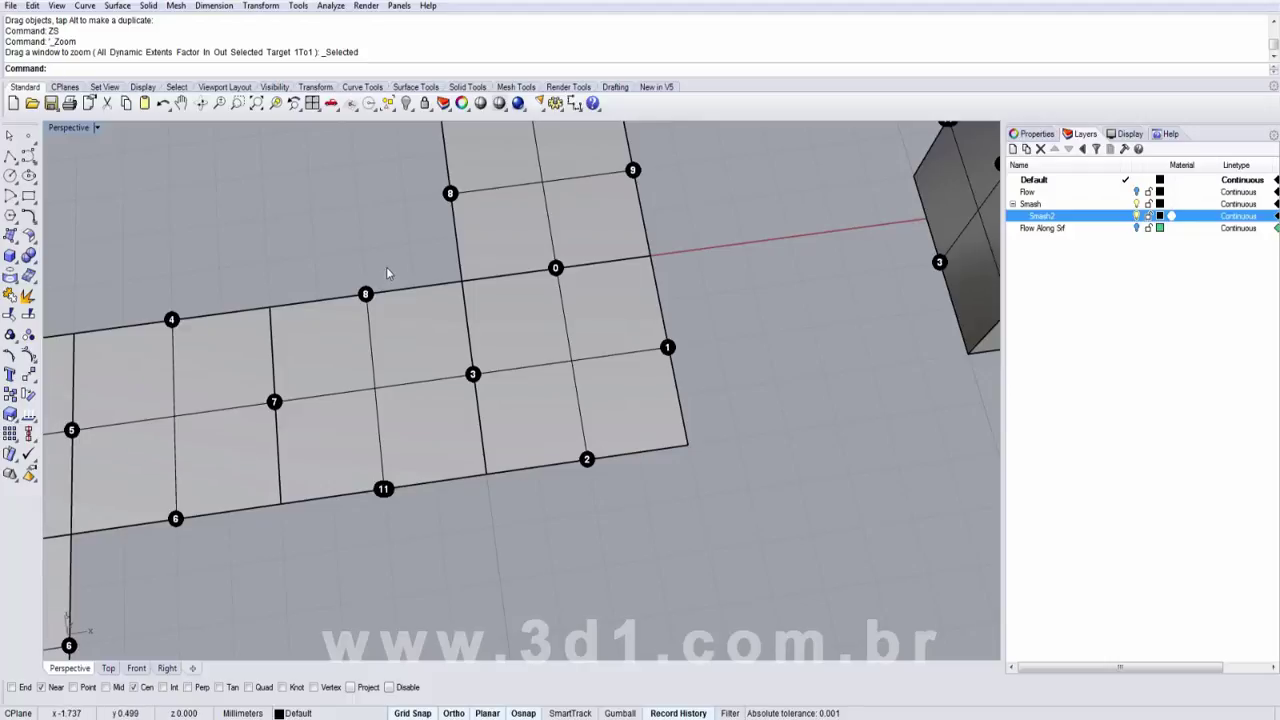
{"action": "right_click_drag", "start_coordinate": [405, 347], "coordinate": [600, 445], "text": "shift"}
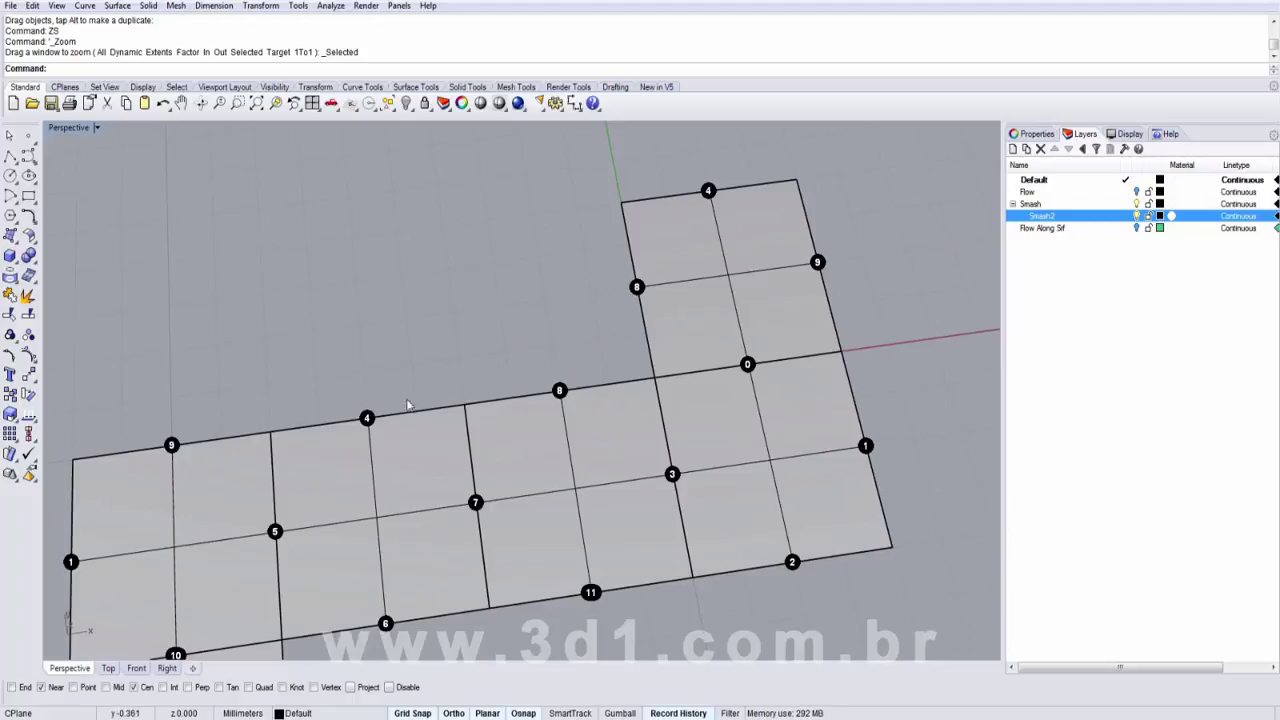
{"action": "scroll", "coordinate": [656, 364], "scroll_direction": "up", "scroll_amount": 2}
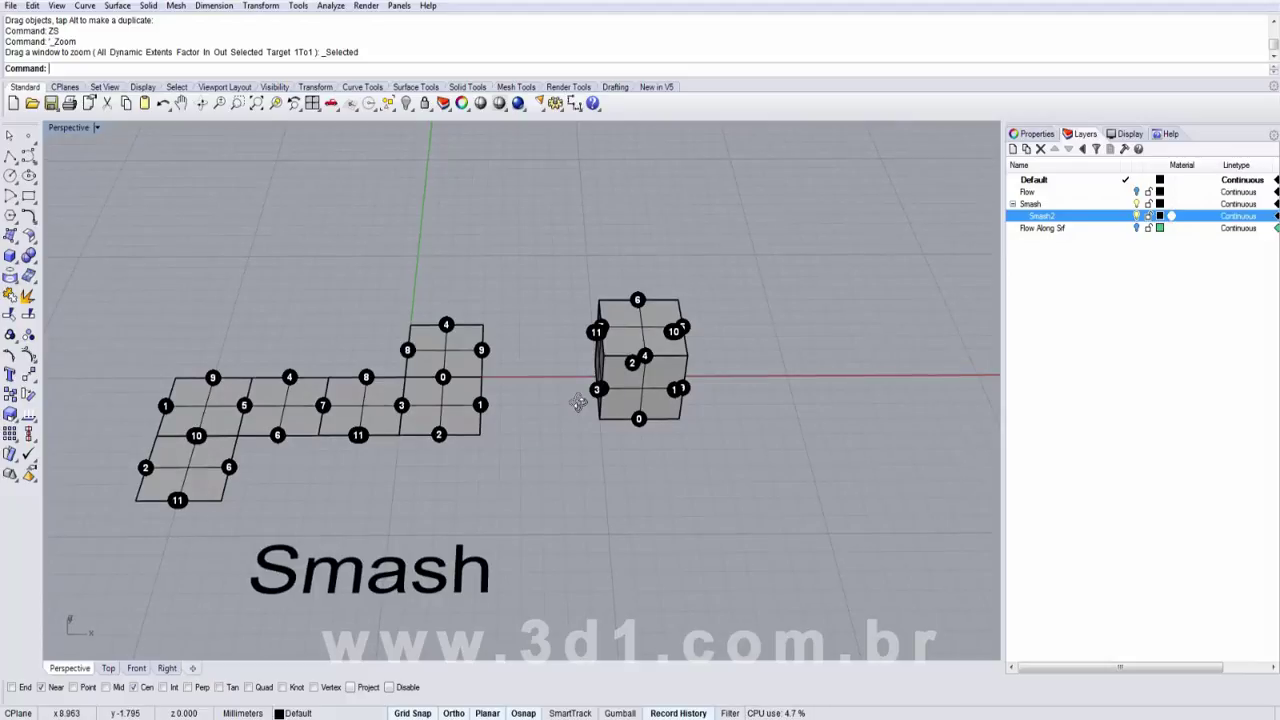
Select the flattened box pattern with its labels together with the box.
{"action": "left_click", "coordinate": [376, 368]}
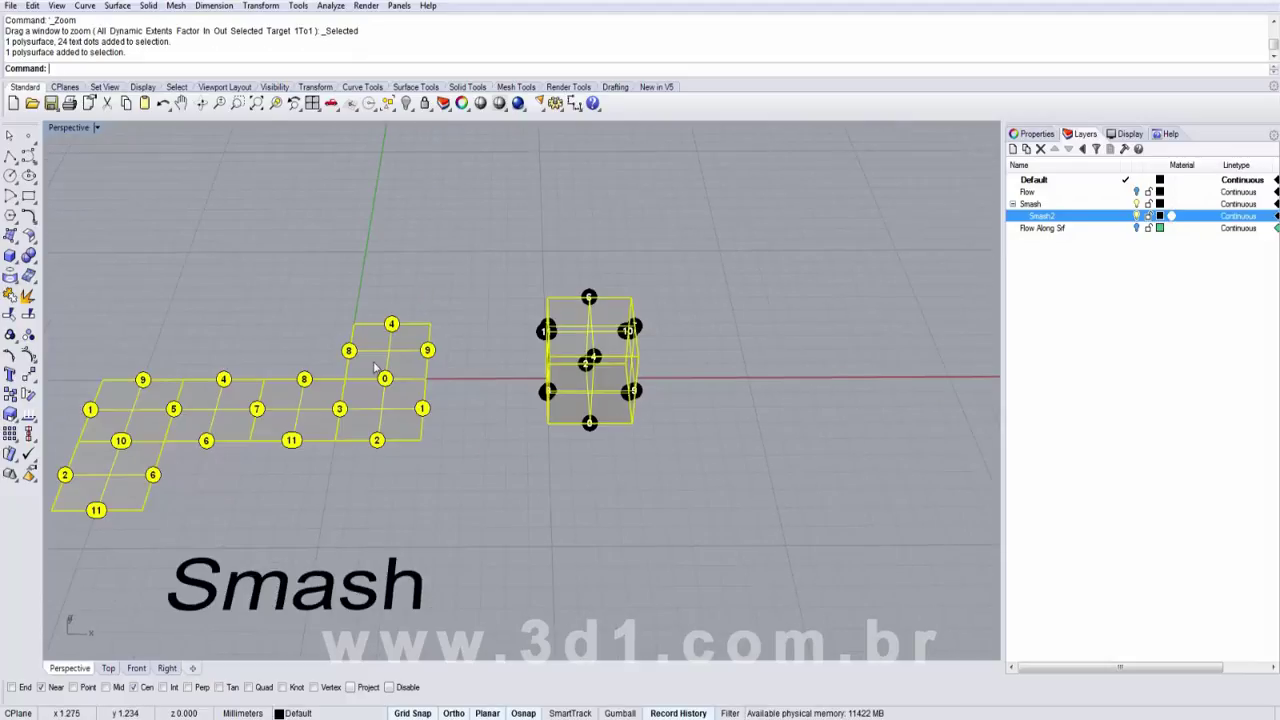